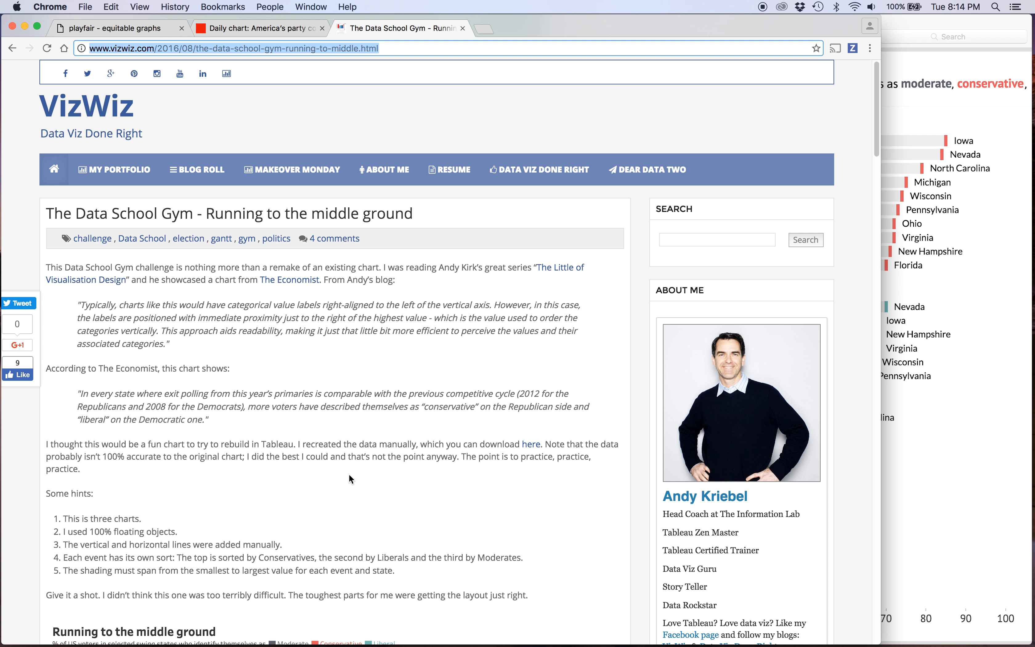
Review the Running to the middle ground chart on the VizWiz page and bring playfair.png forward in Preview for comparison.
scroll(349, 478, "down", 10)
scroll(349, 478, "up", 3)
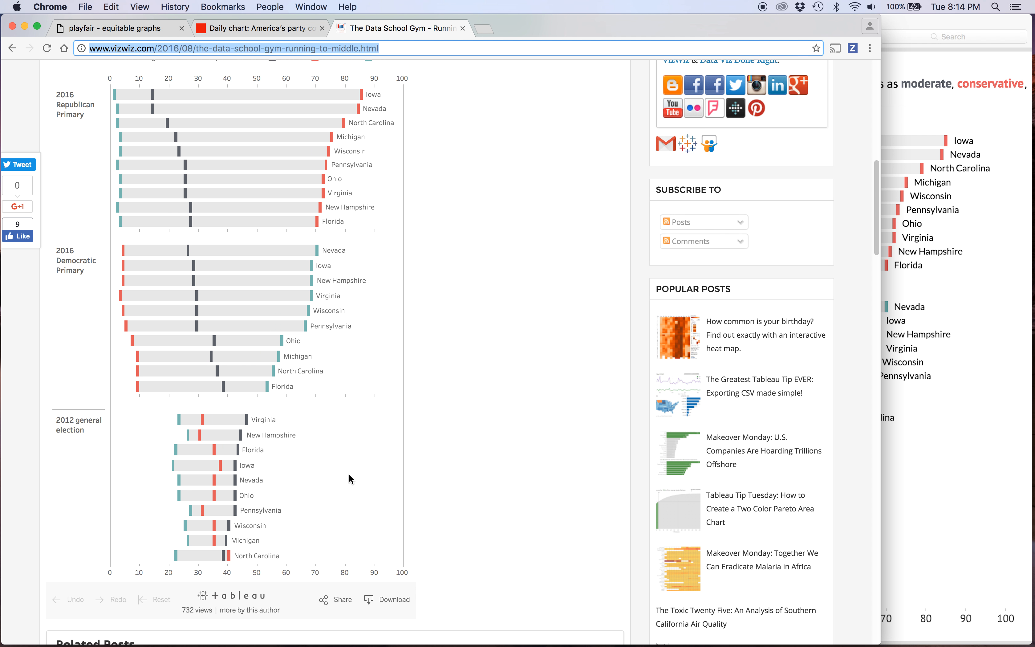
left_click(914, 394)
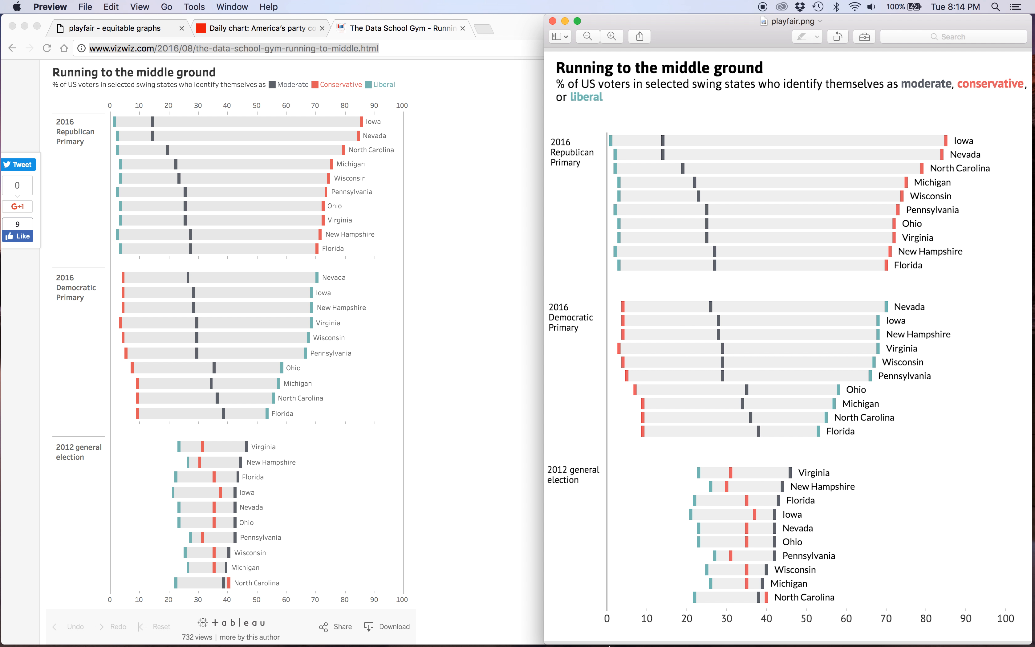
Switch to the Excel workbook and examine its Event and State rows against the three sections of the chart image.
mouse_move(608, 637)
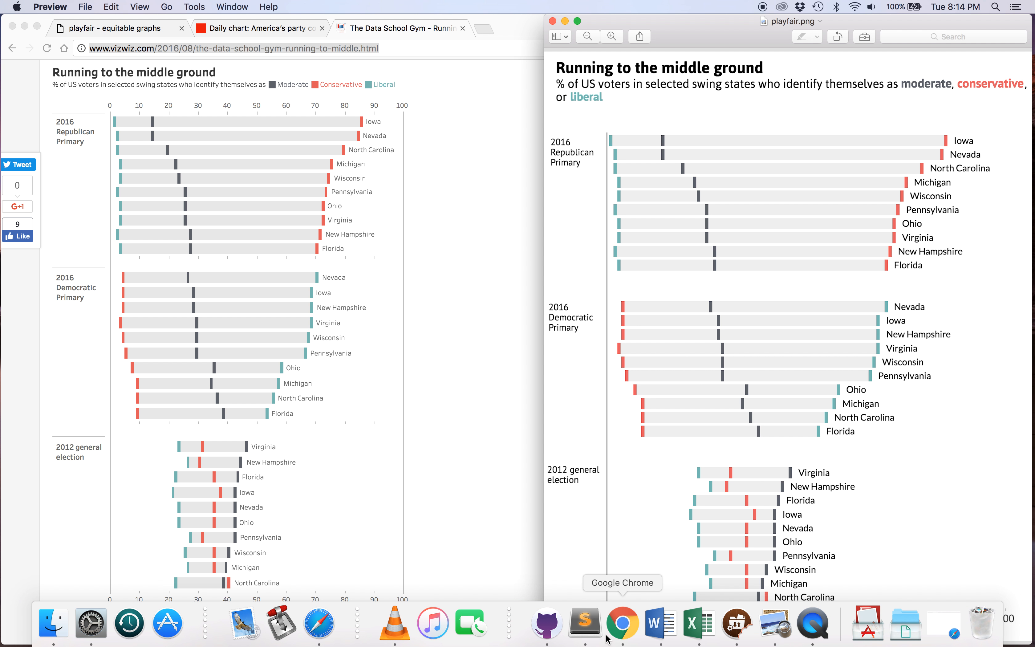
left_click(694, 626)
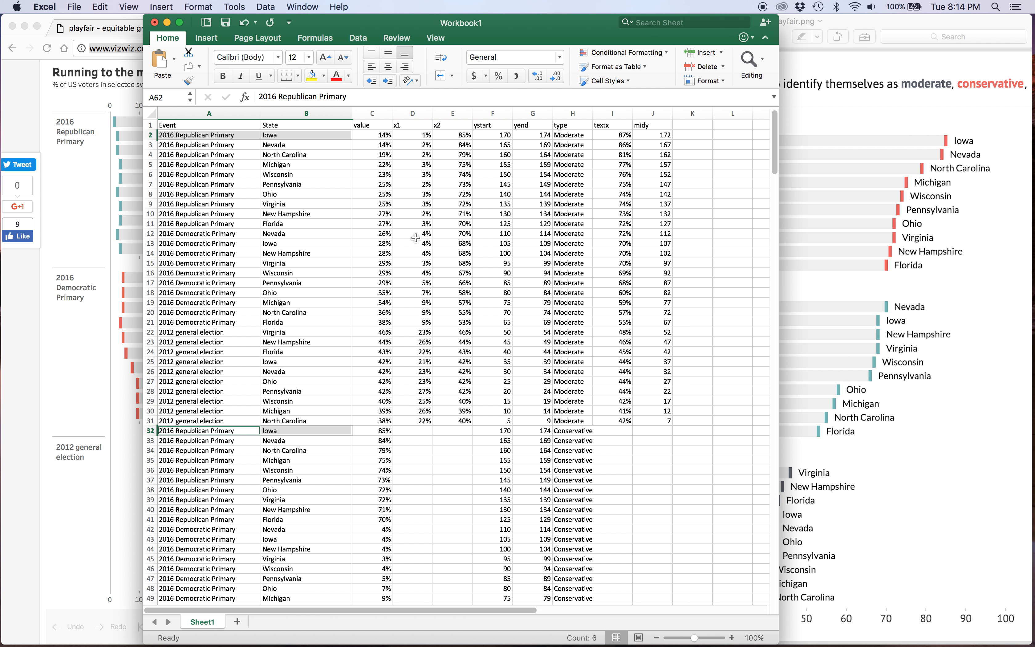
left_click(870, 293)
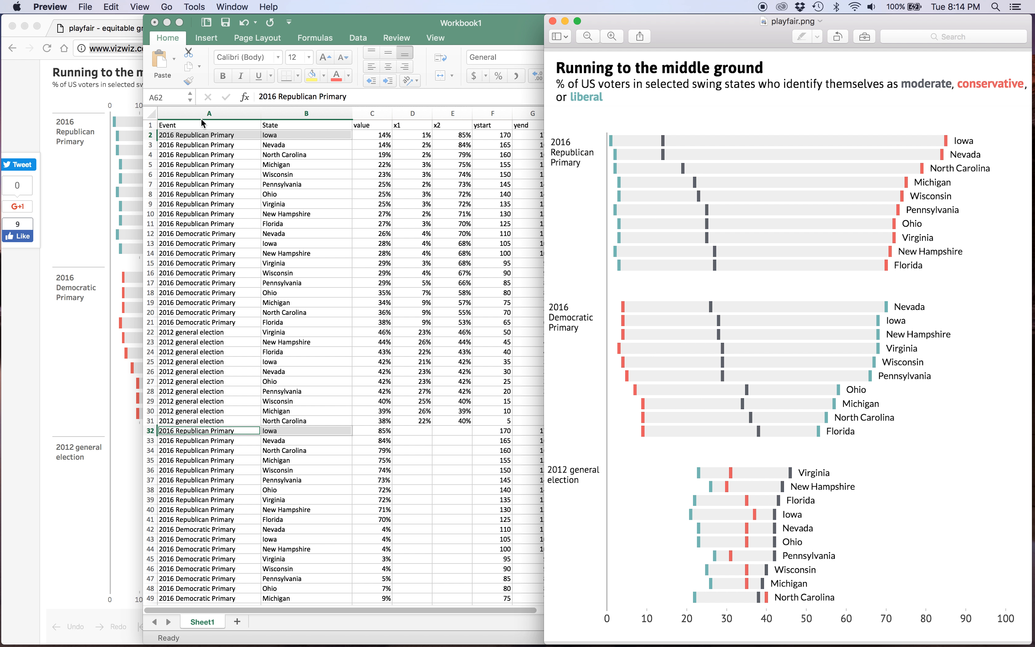
left_click(200, 118)
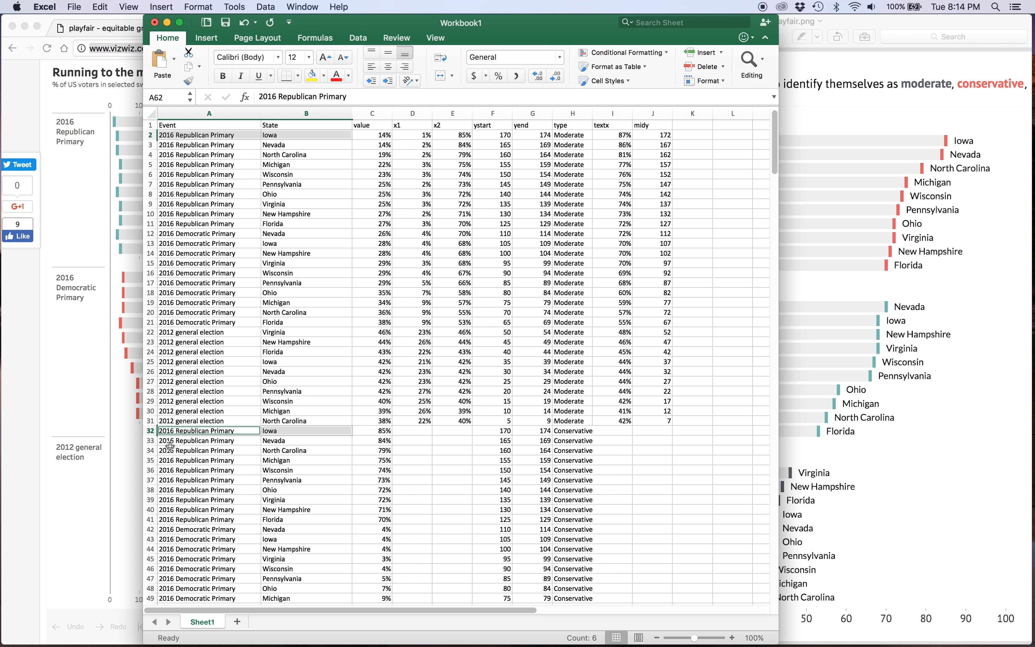
scroll(285, 434, "down", 7)
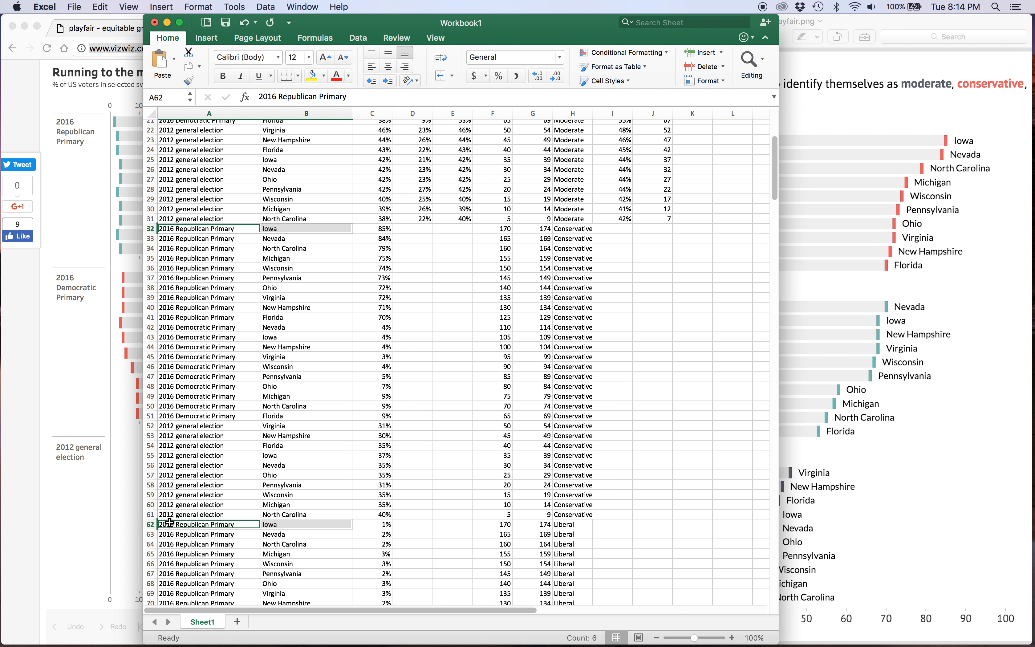
scroll(314, 527, "up", 7)
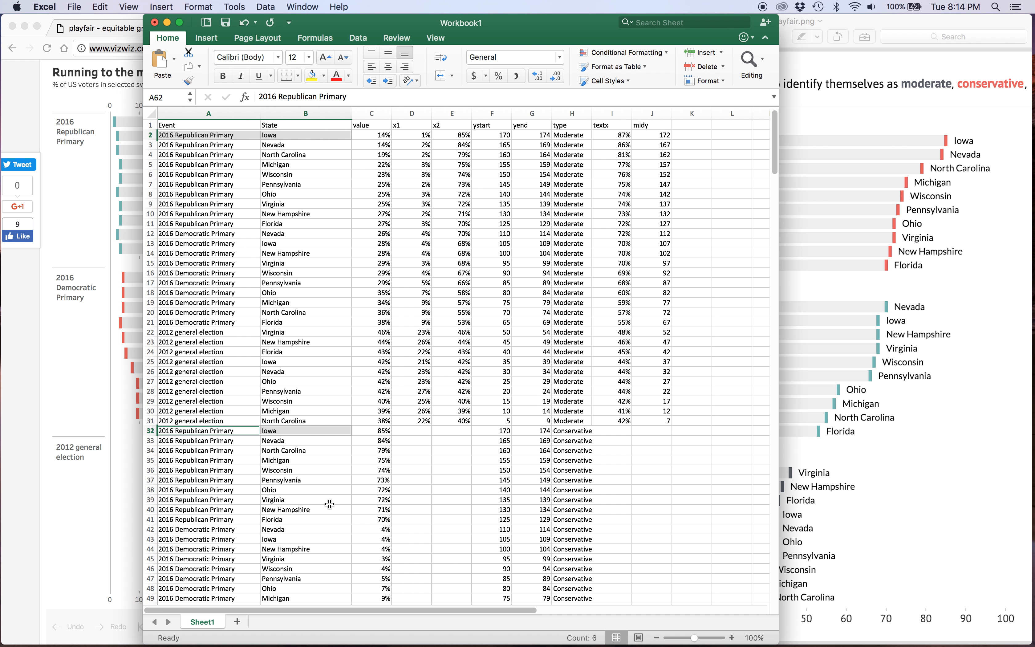
Check the chart image in Preview, then select the type column in Excel and examine its categories down the sheet.
left_click(861, 26)
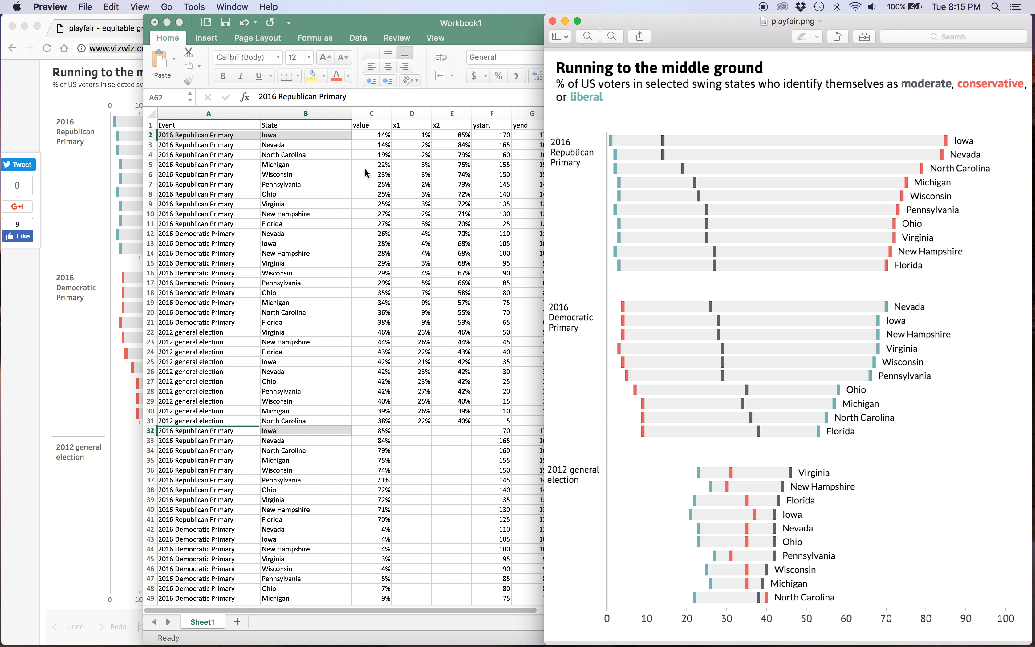
left_click(394, 159)
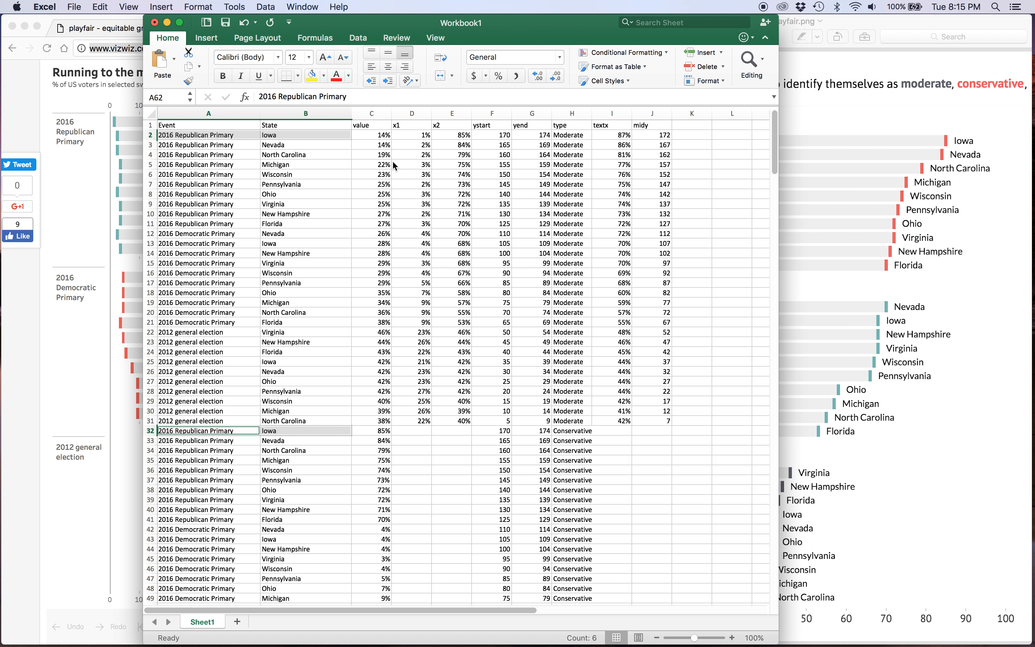
left_click(567, 114)
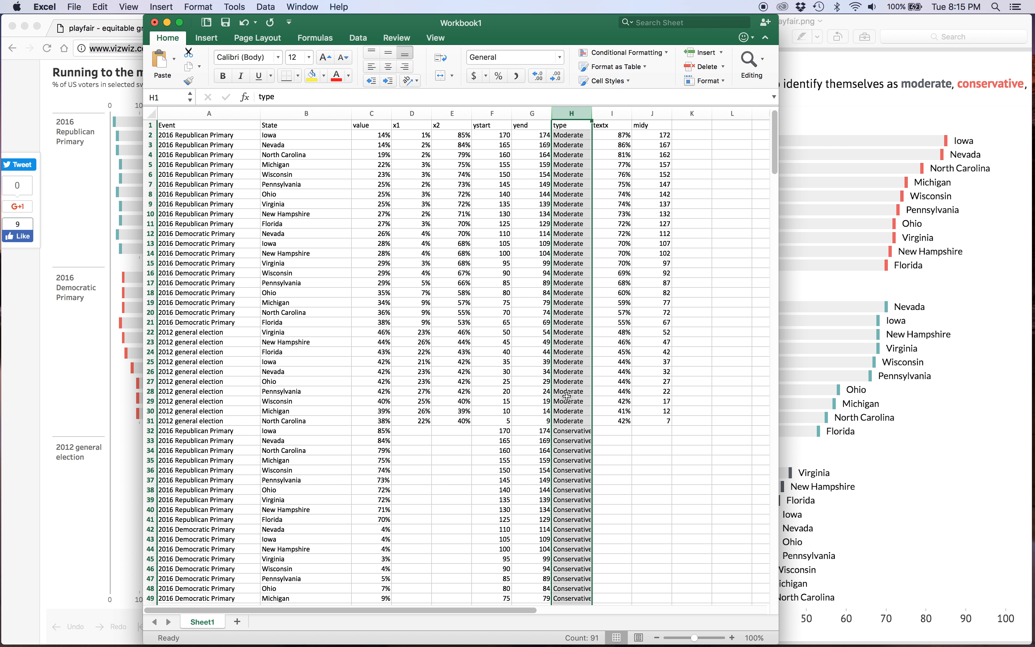
scroll(552, 522, "down", 10)
scroll(552, 522, "up", 3)
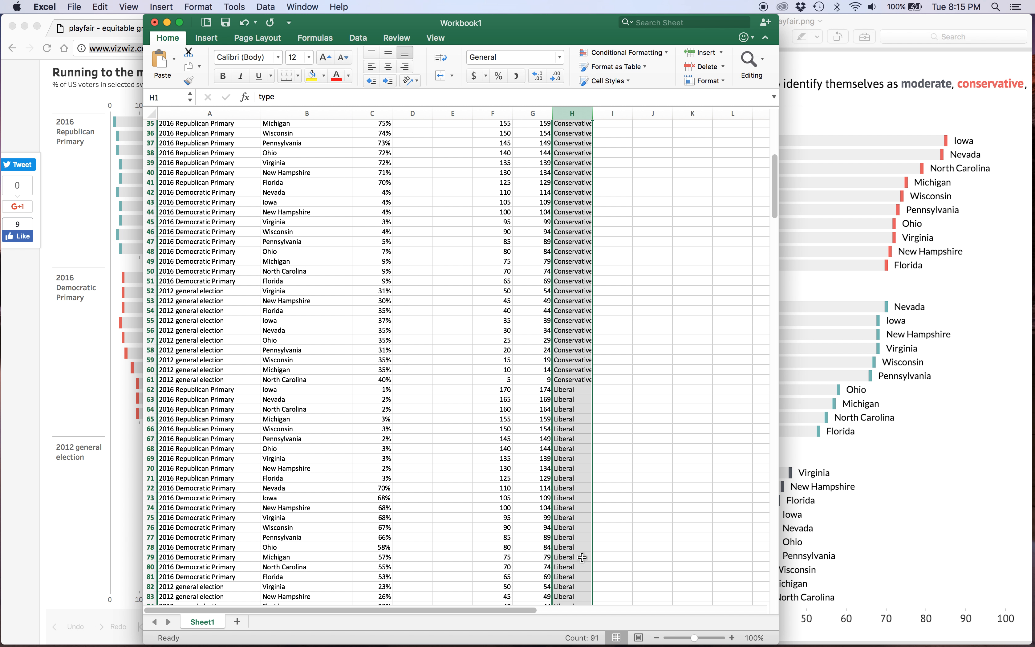
scroll(564, 490, "up", 8)
Compare Iowa's value in the first data row with its moderate marker in Preview, then return to Excel.
left_click(376, 135)
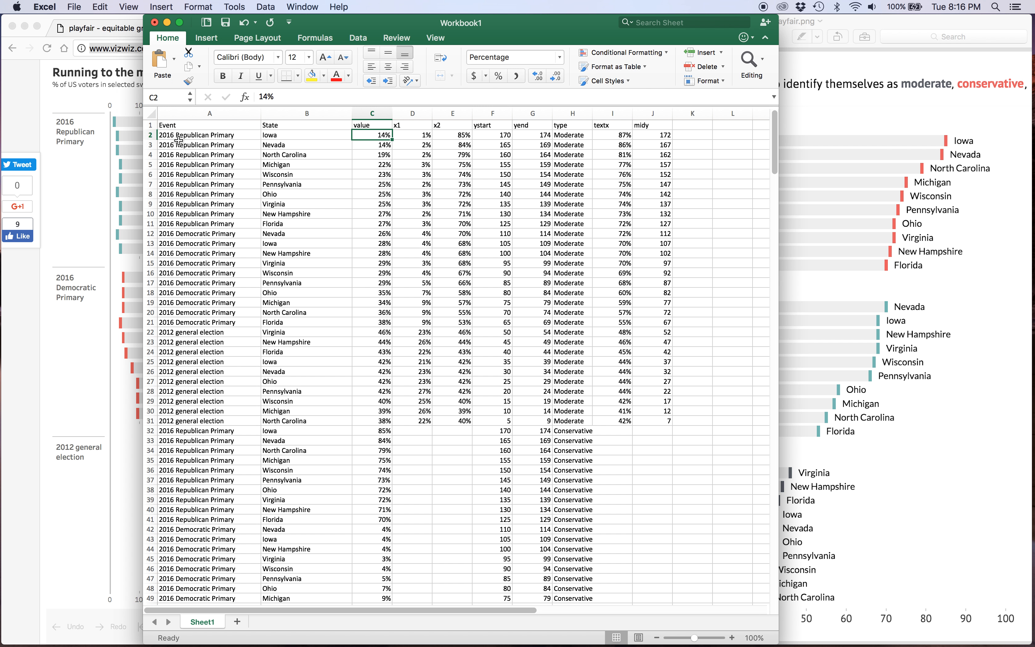
left_click(888, 24)
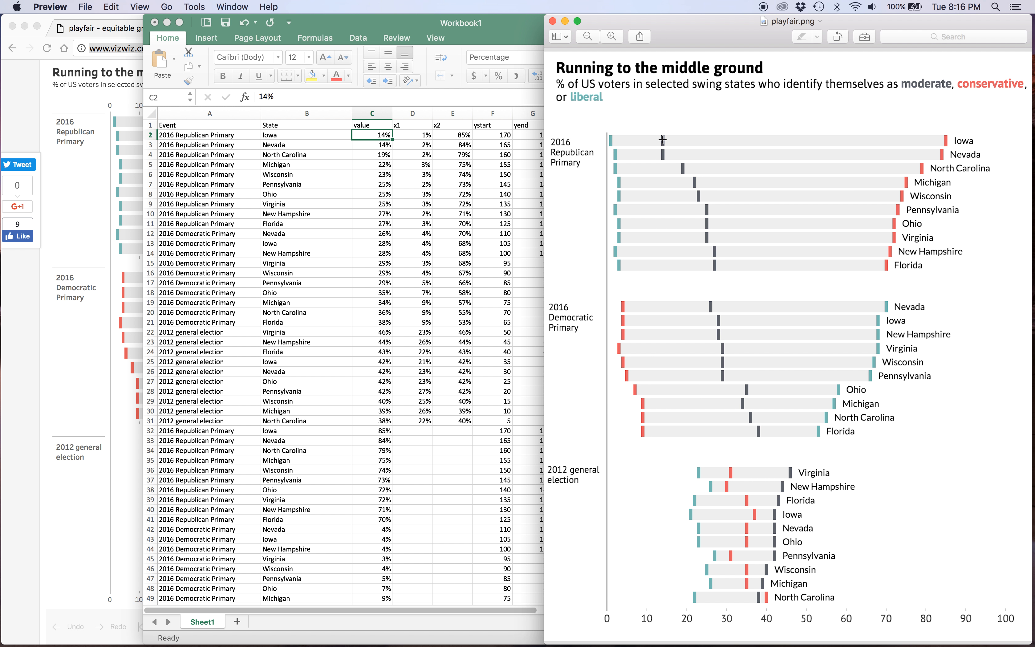
left_click(405, 207)
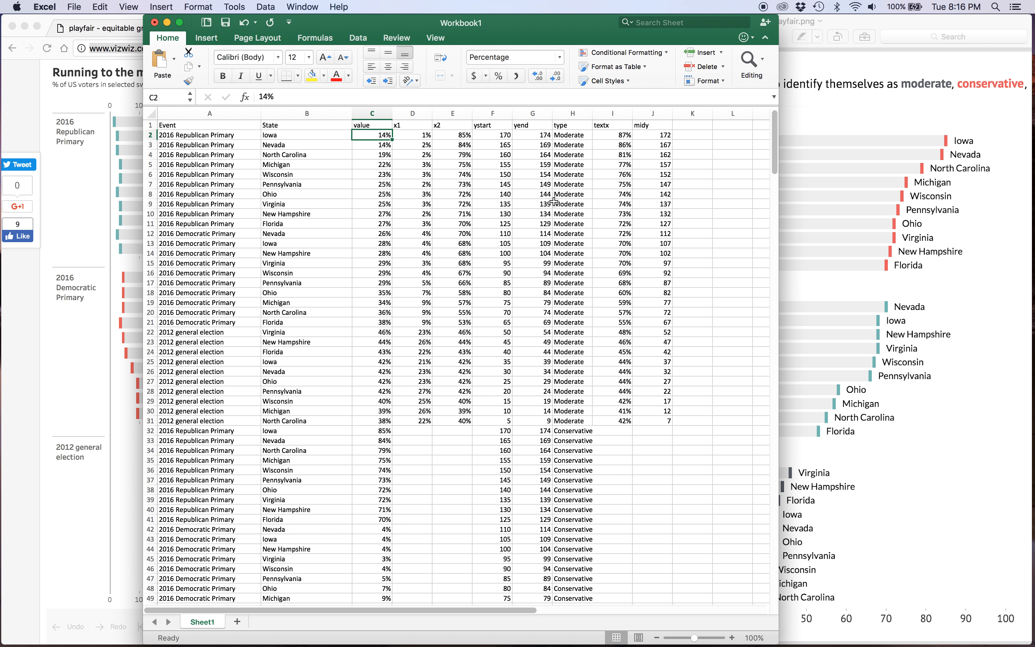
Examine Iowa's x1 and x2 cells in the first data row and compare them with its grey bar in Preview.
left_click(423, 136)
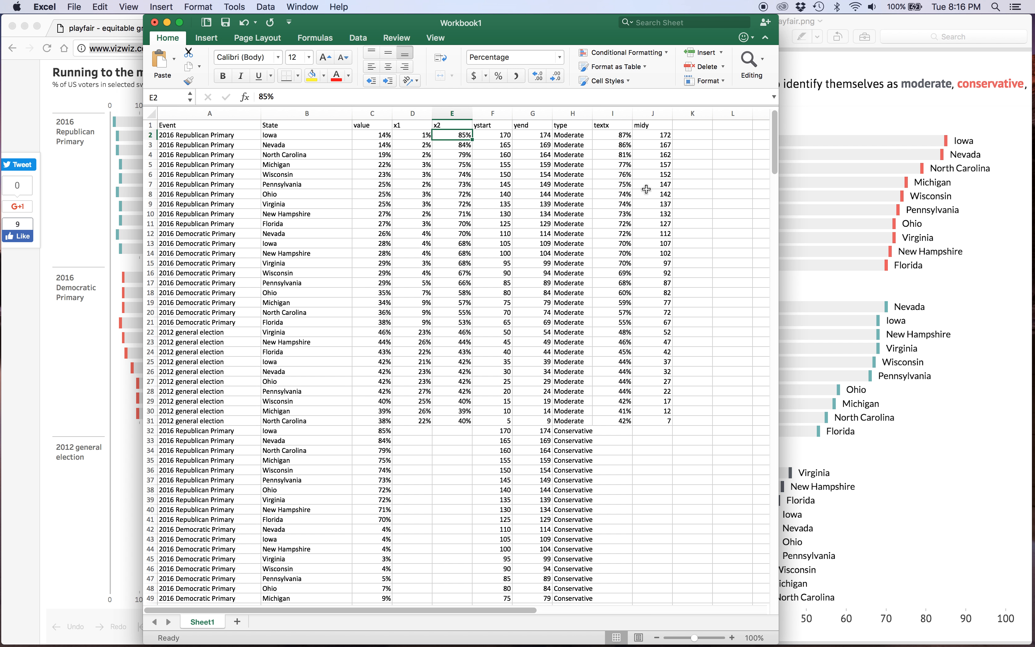
key("Right")
key("Left")
key("Right")
key("Left")
key("Right")
left_click(415, 136)
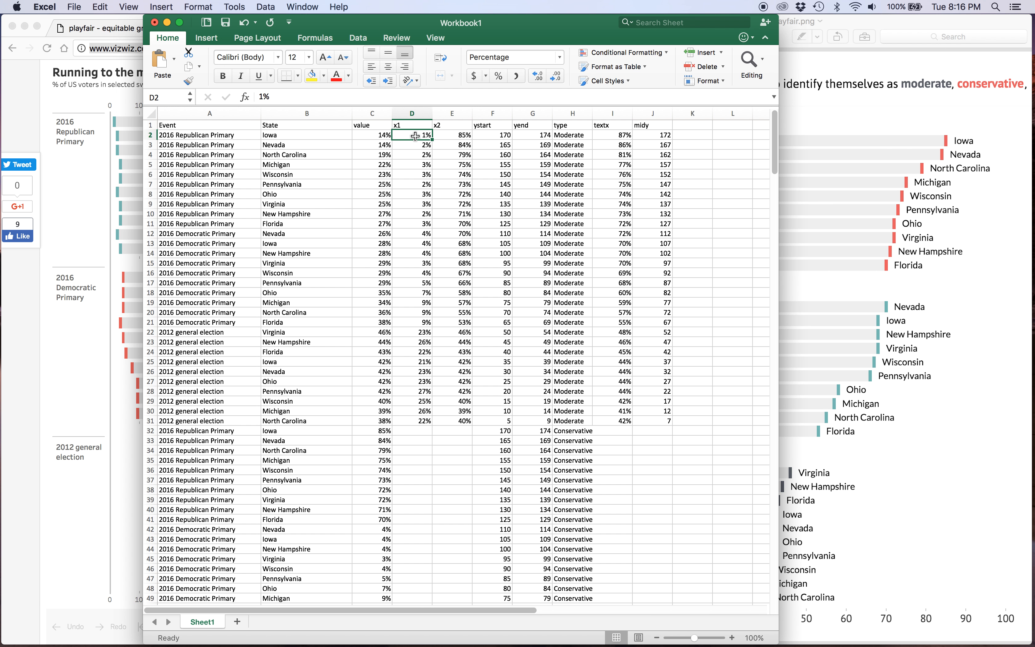
key("Right")
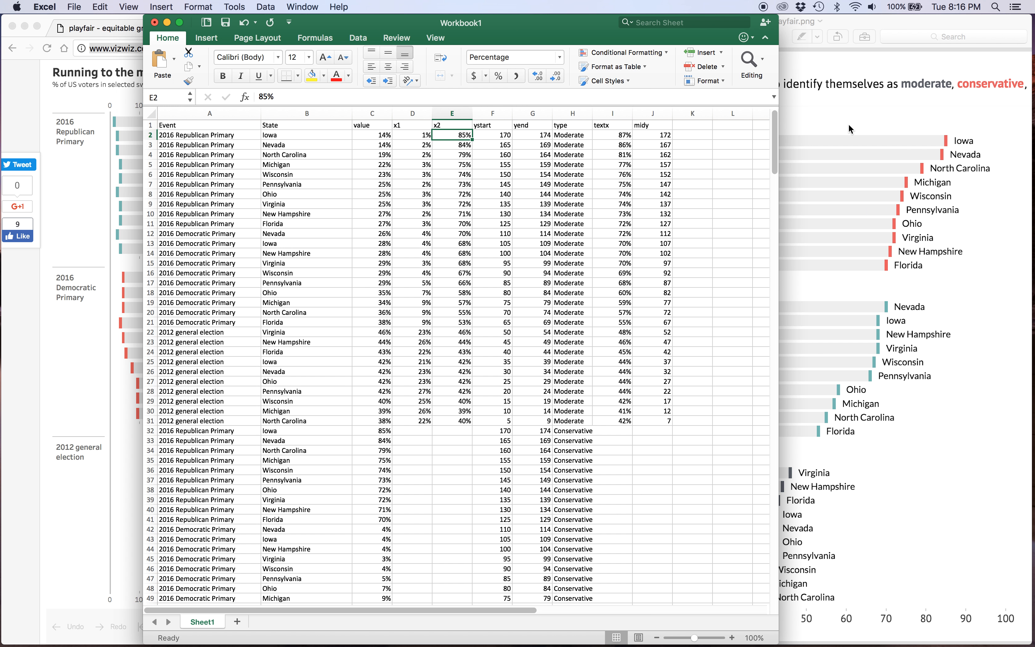
left_click(895, 26)
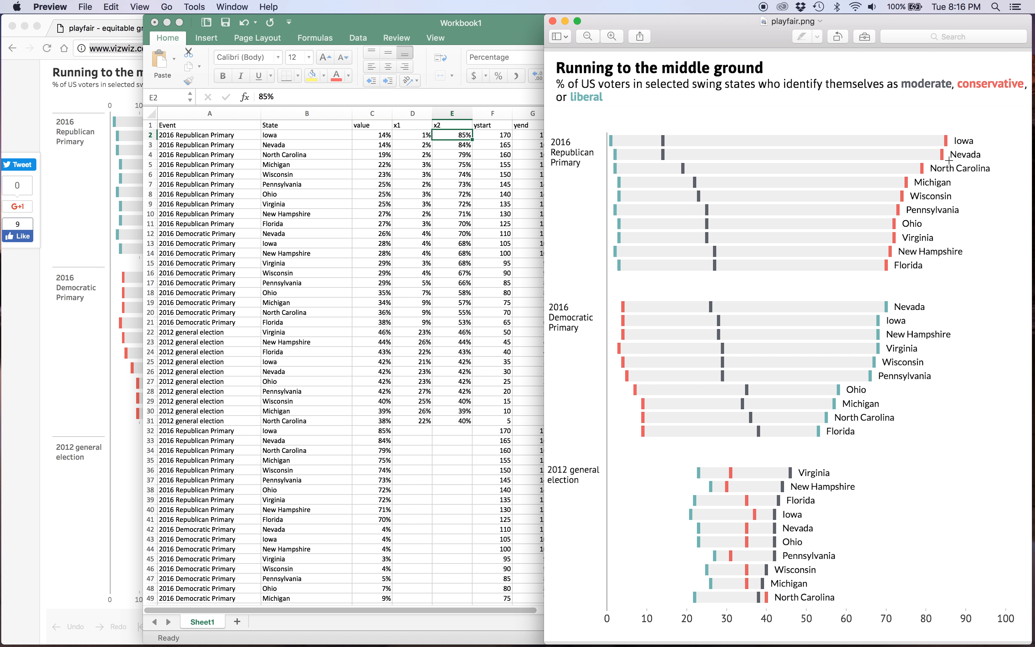
Select the ystart and yend values in rows 2 to 31 in Excel and compare them with the bar positions in Preview.
left_click(535, 113)
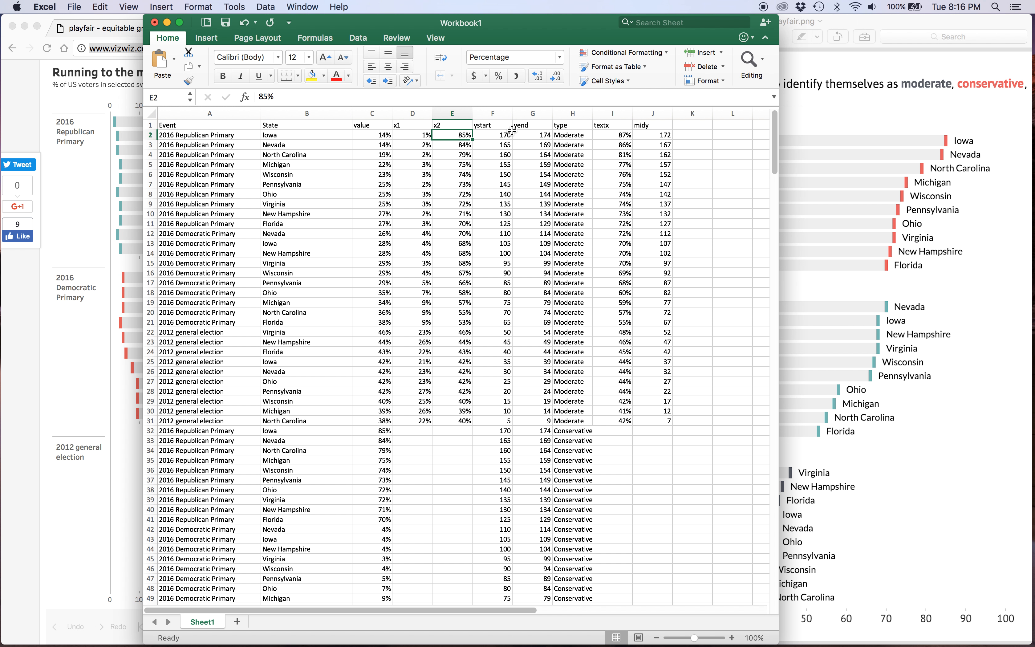
left_click_drag(497, 133, 534, 422)
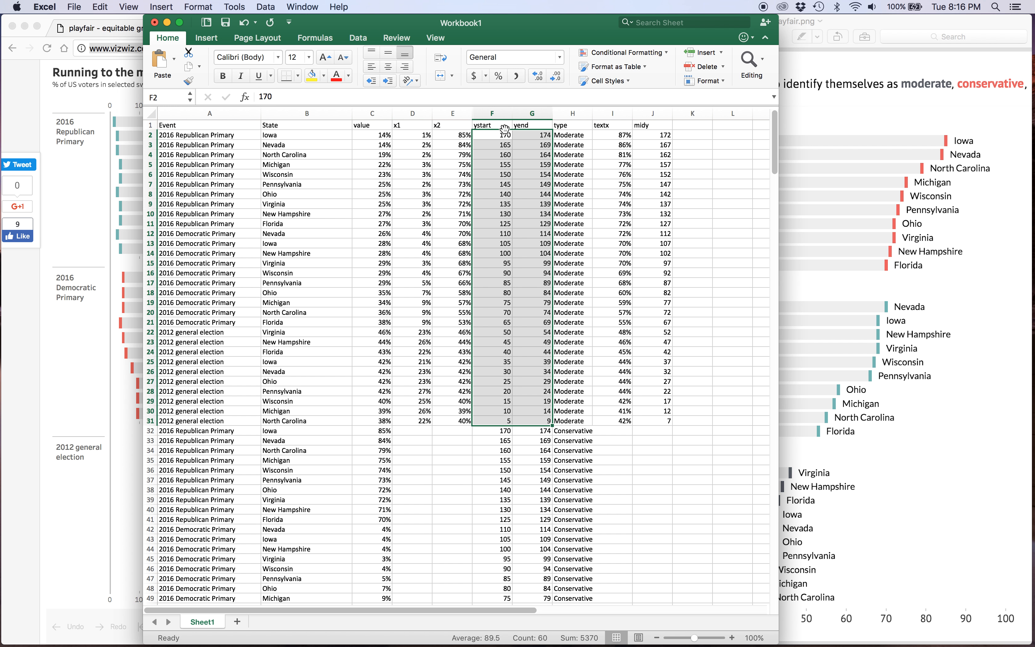
left_click(837, 176)
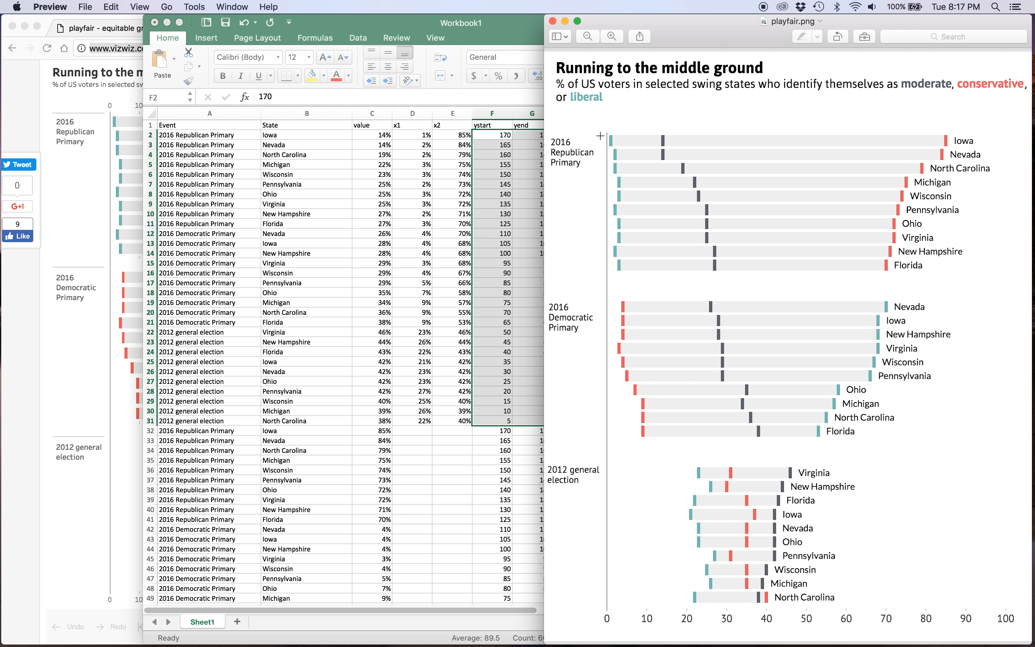
key("super+Tab")
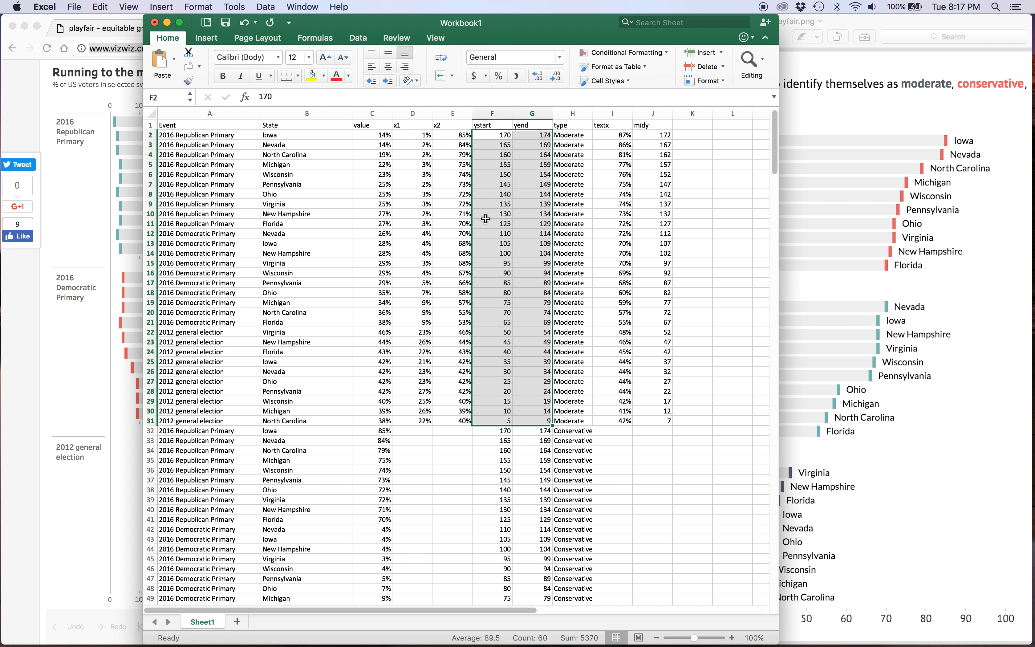
Compare the ystart cell of North Carolina's 2012 general election row with its bar in Preview, then return to Excel.
left_click(488, 418)
left_click(816, 424)
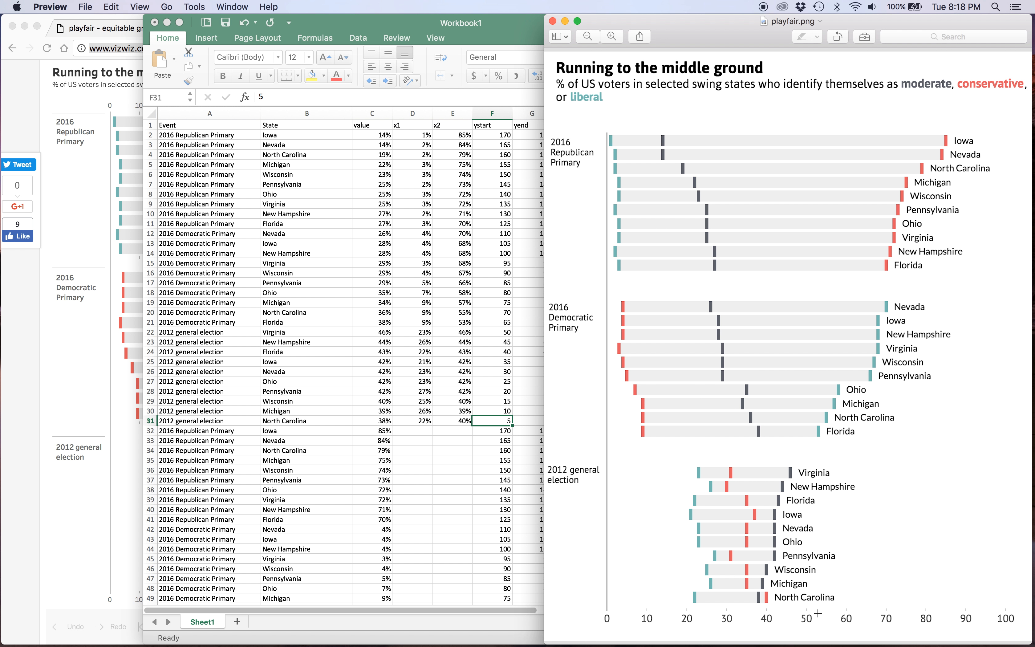
left_click(458, 387)
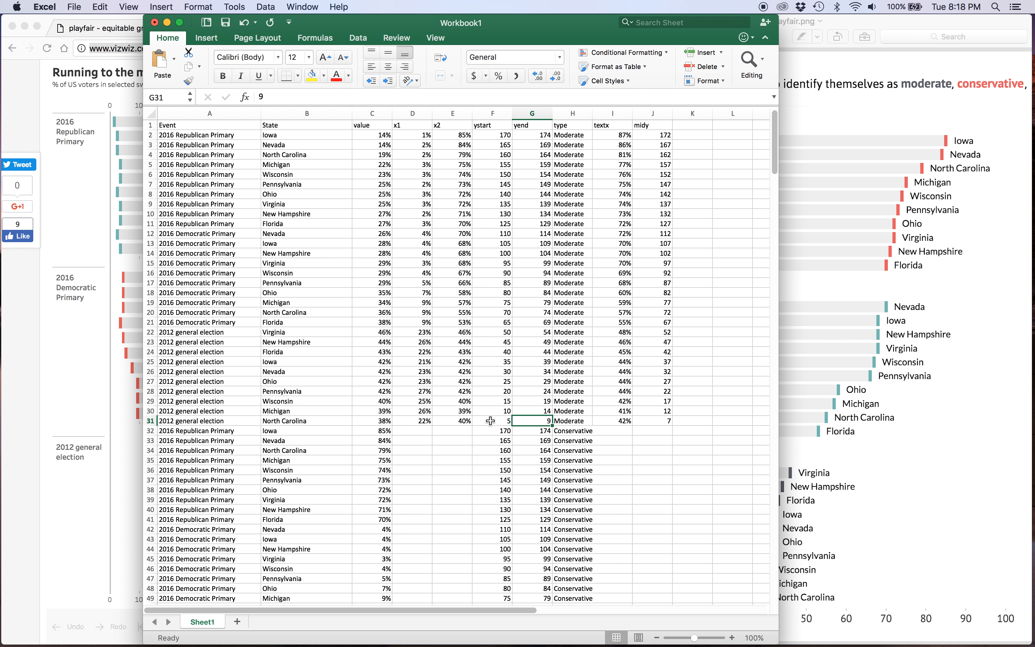
Step through the ystart and yend cells of the 2012 general election rows for North Carolina and Michigan.
key("Right")
key("Up")
key("Left")
key("Right")
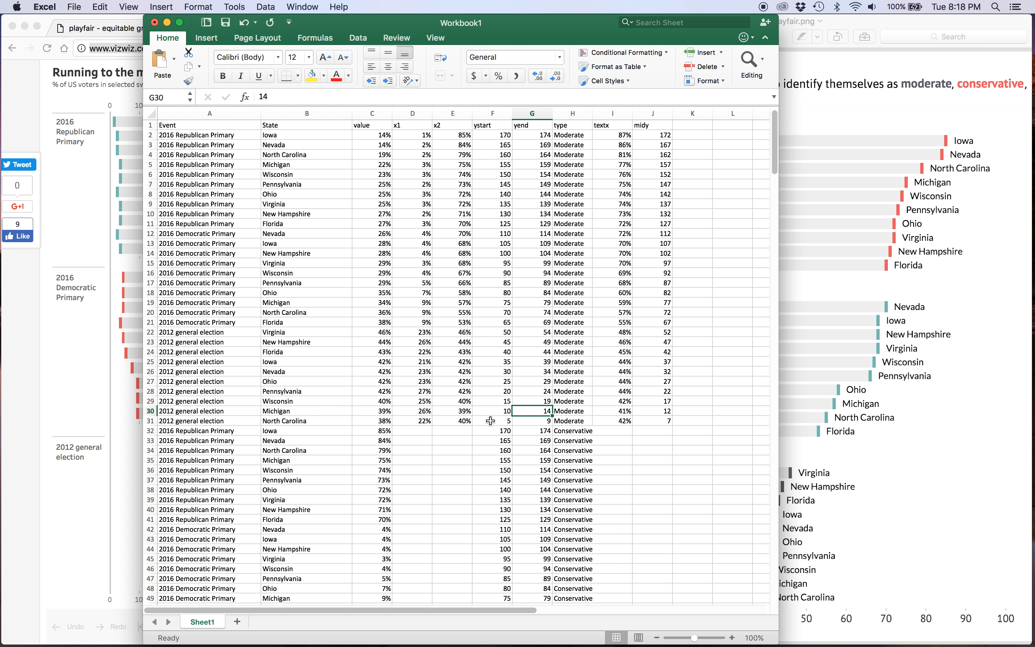
key("Left")
key("Right")
key("Left")
key("Right")
key("Down")
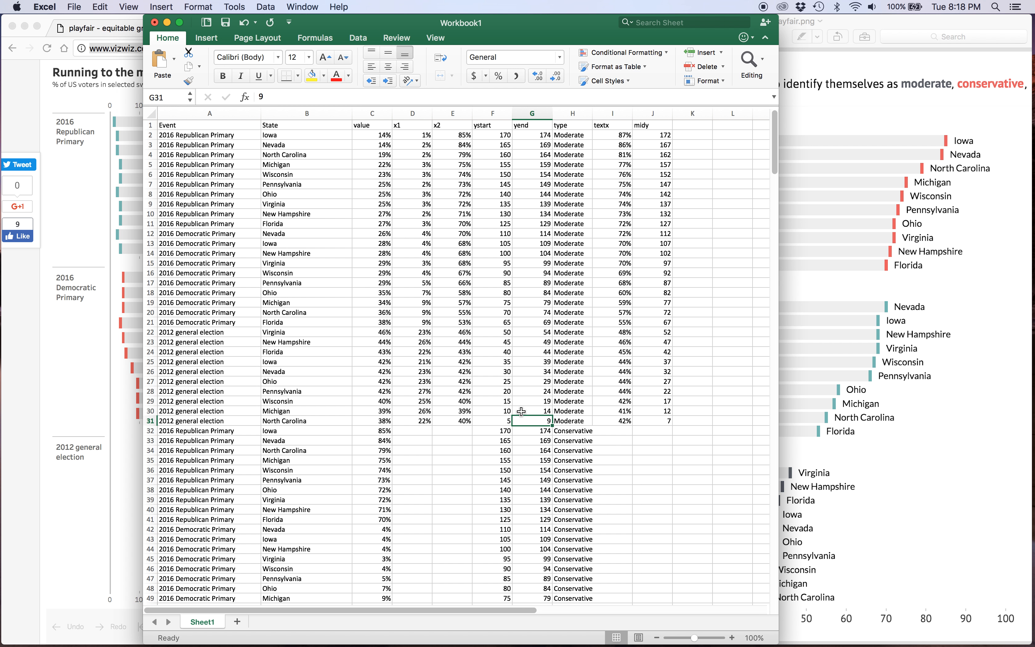
Check Michigan's 2012 ystart and yend cells against the chart bars in Preview, then return to Excel.
left_click(508, 411)
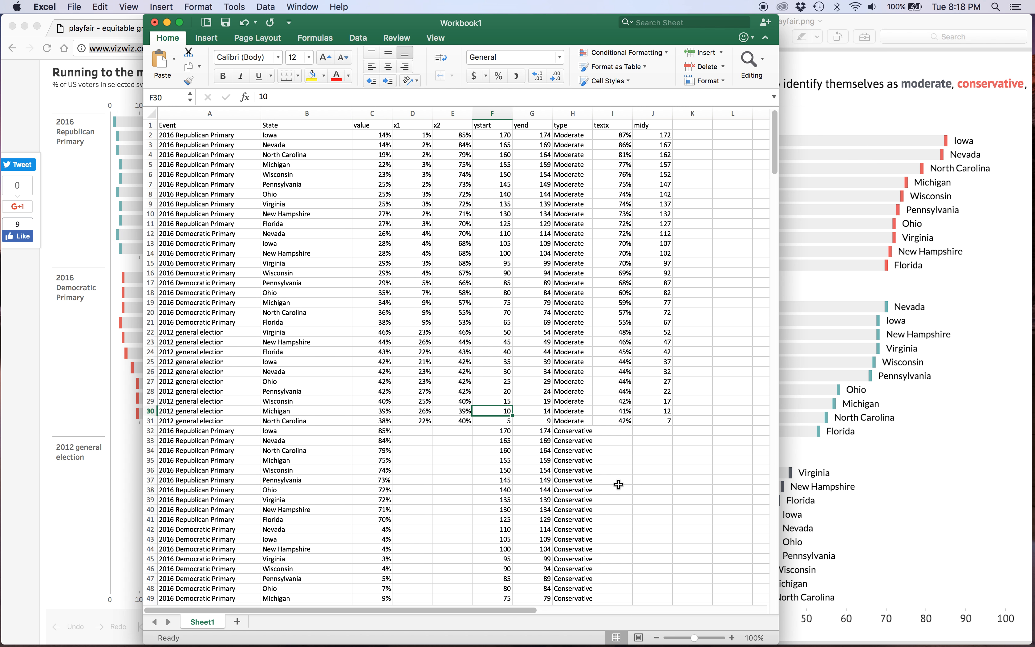
key("Right")
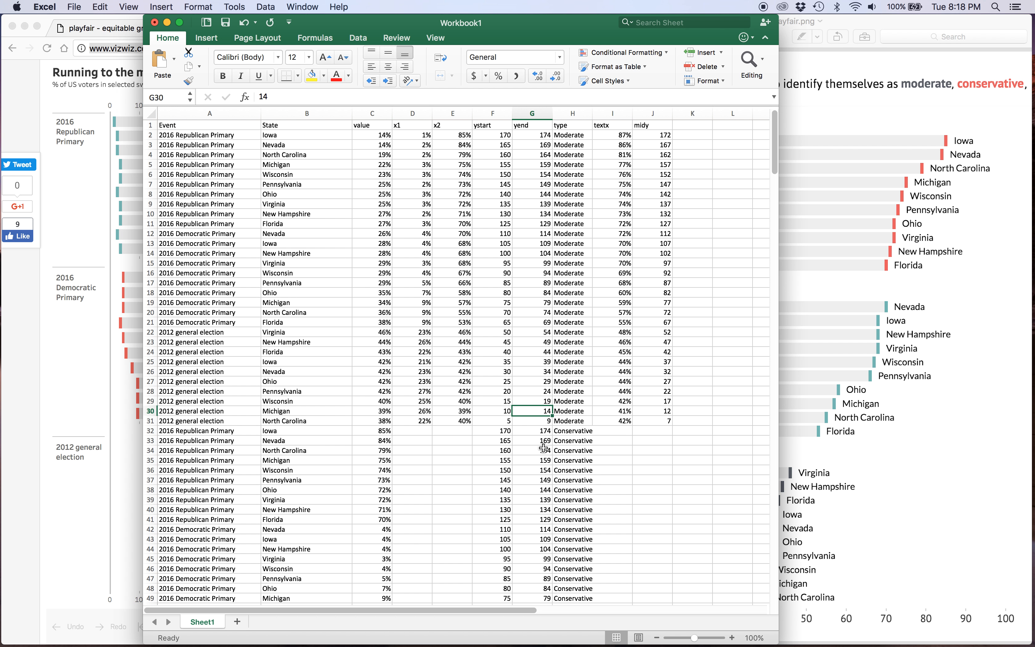
left_click(823, 430)
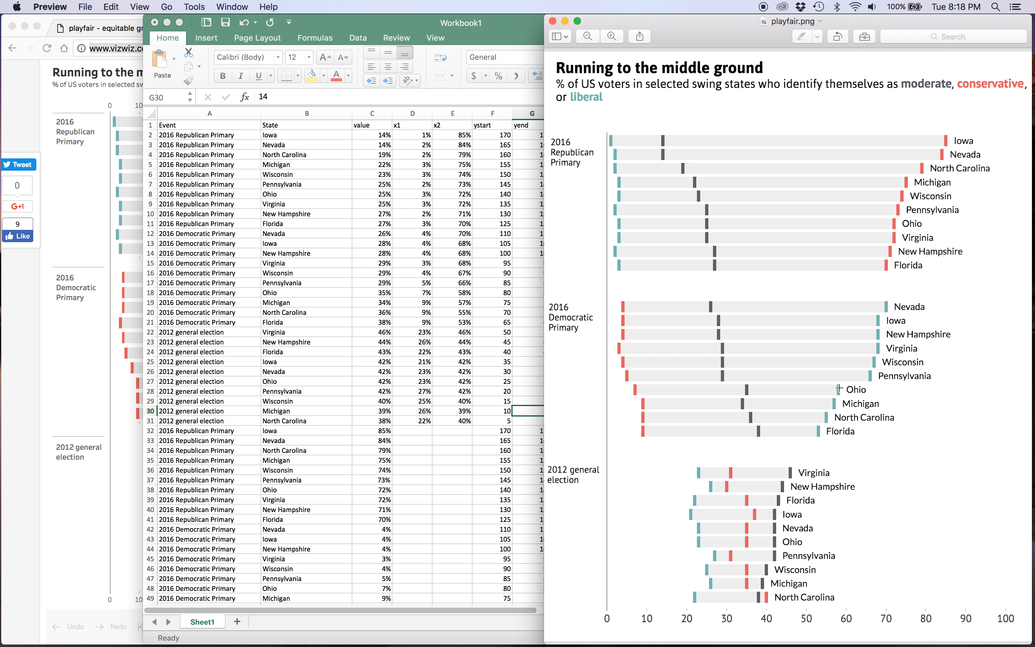
key("super+Tab")
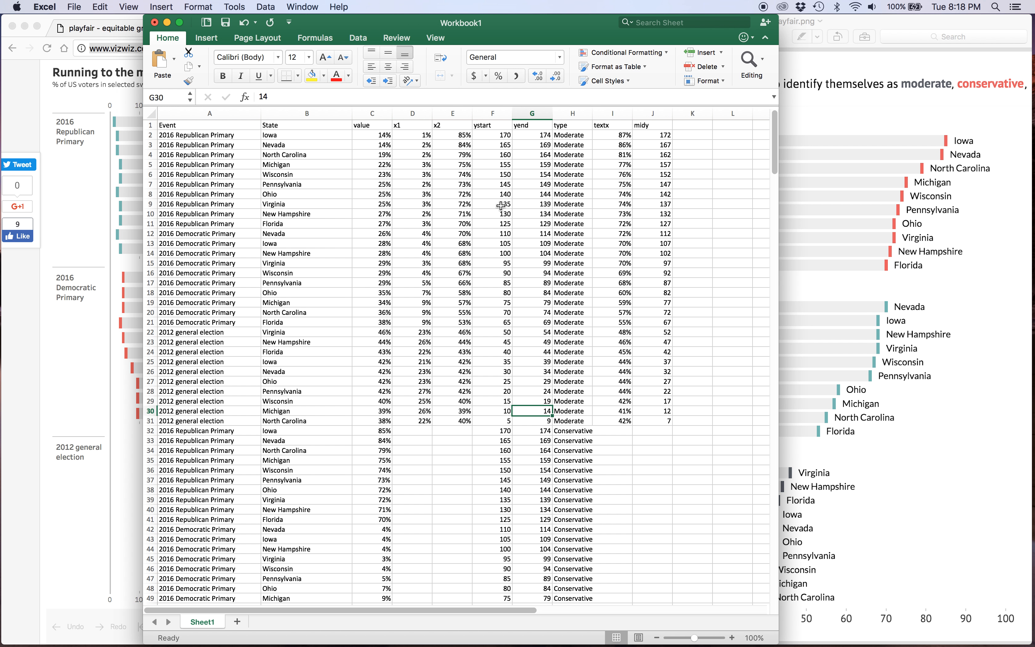
Select Iowa's ystart and yend cells in the first data row, then select the whole type column.
left_click_drag(495, 135, 569, 136)
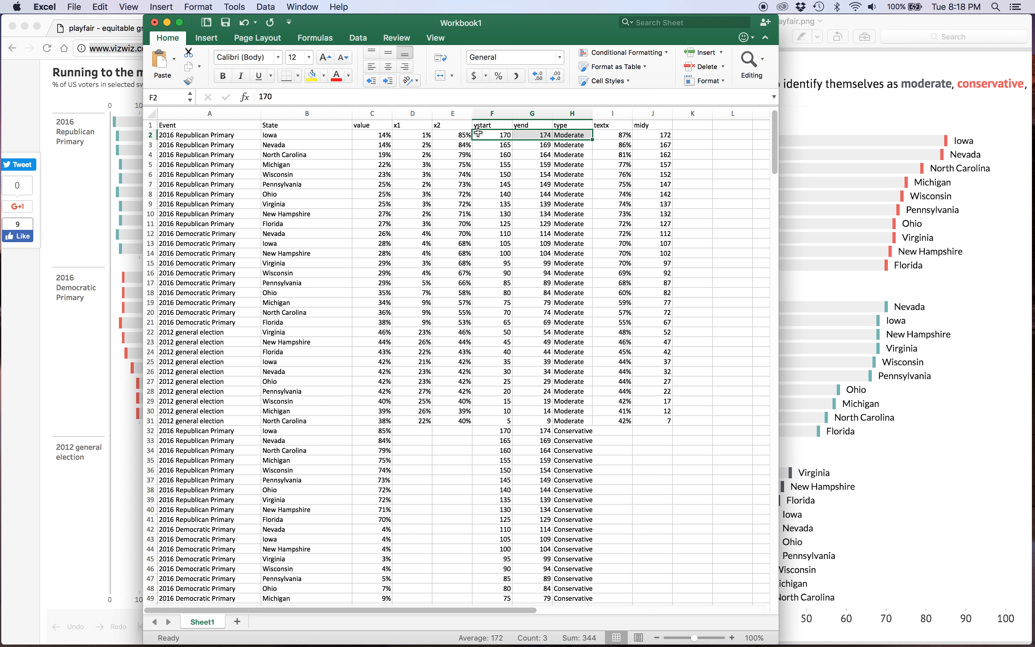
left_click(512, 136)
left_click_drag(512, 137, 533, 138)
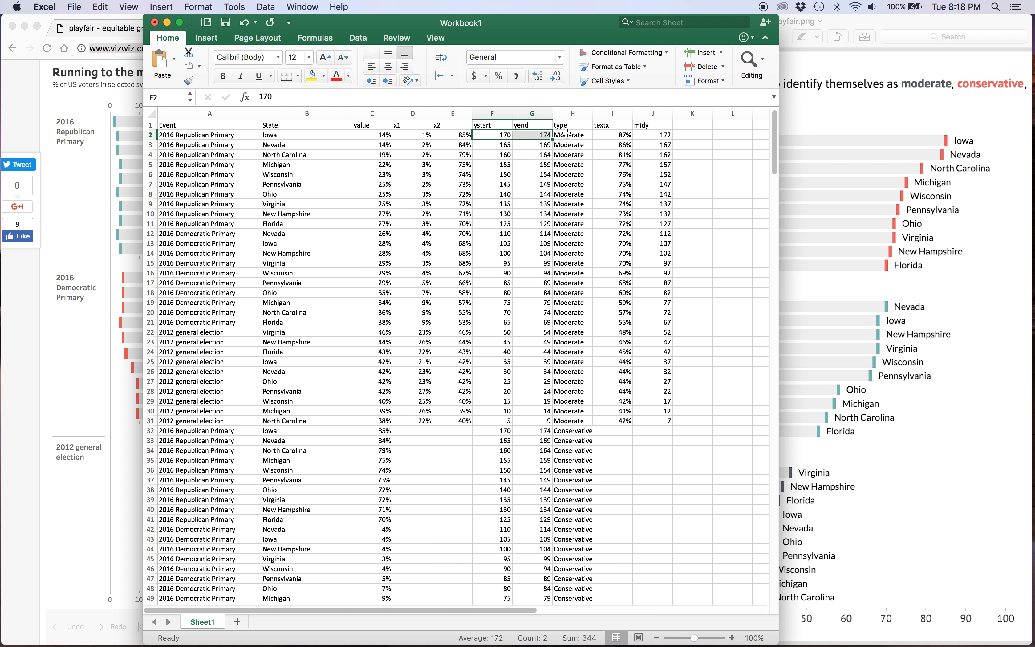
left_click(572, 113)
Select Iowa's textx cell in the first data row and compare it with the Iowa label's position in Preview.
left_click(602, 135)
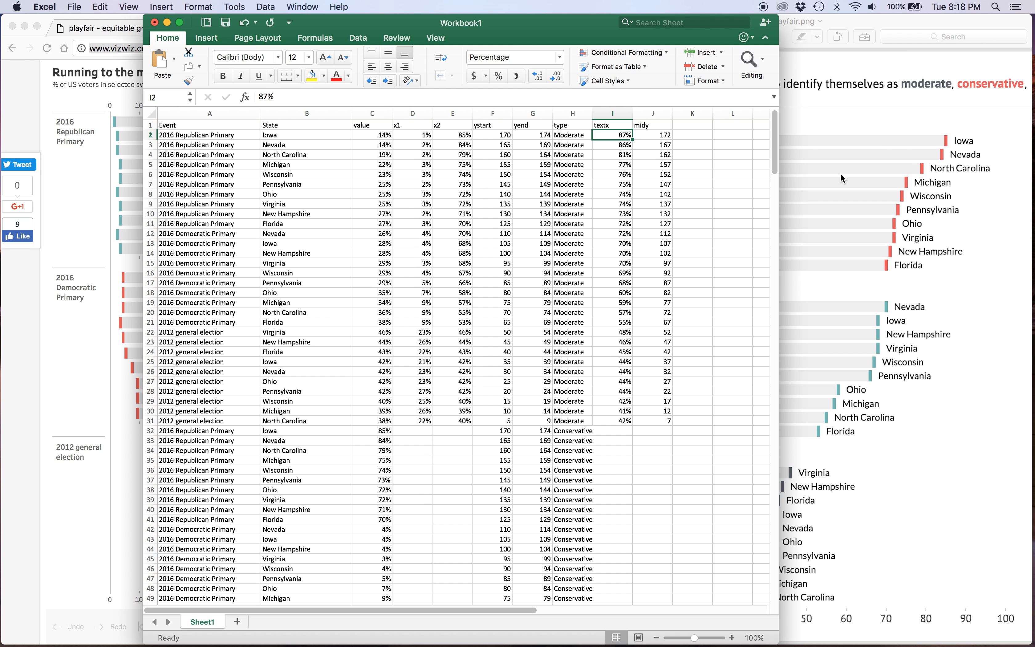
left_click(969, 144)
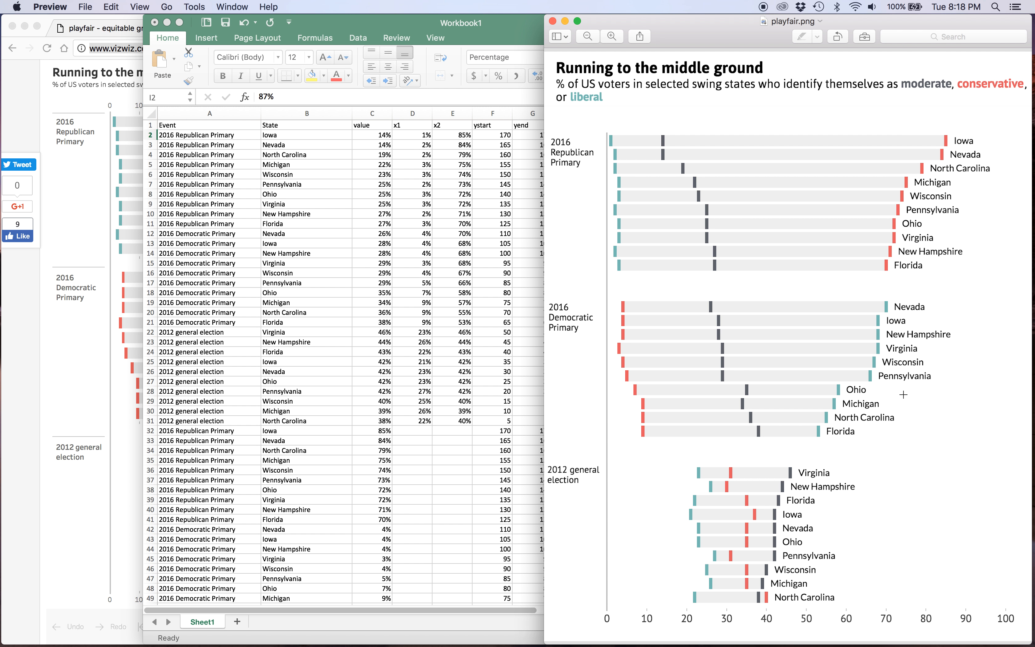
Return to Excel and select Iowa's x2, midy, and ystart and yend cells in the first data row.
left_click(509, 149)
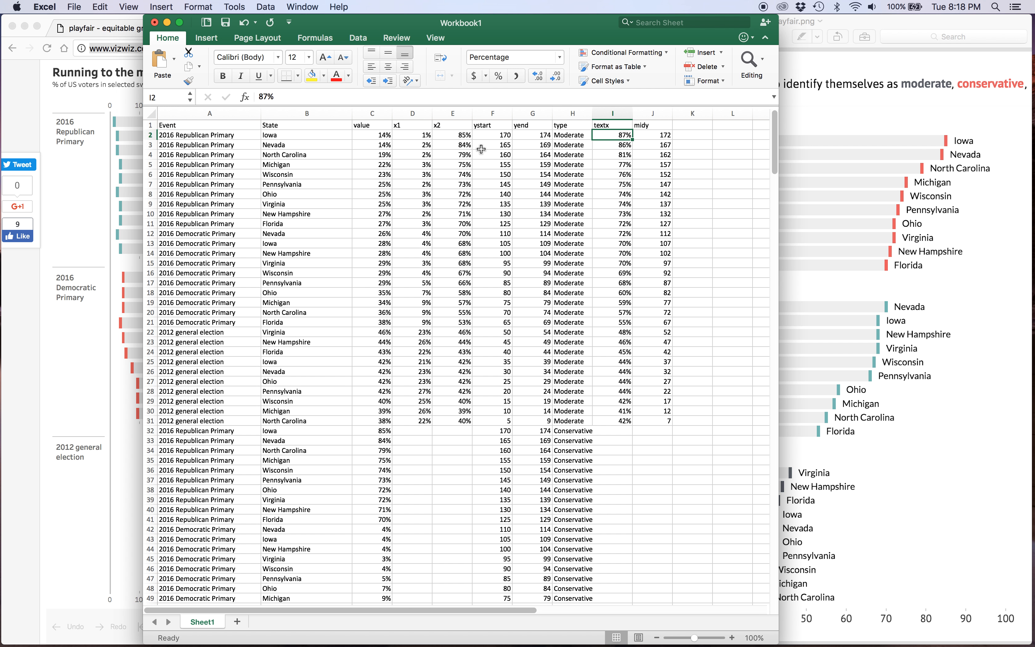
left_click(458, 137)
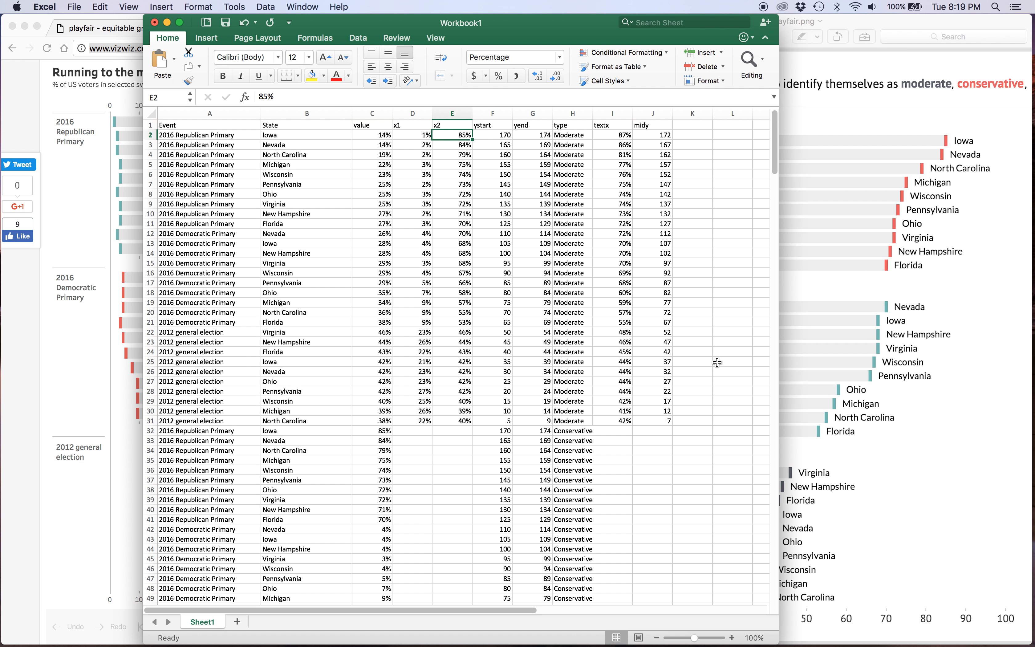
left_click(654, 135)
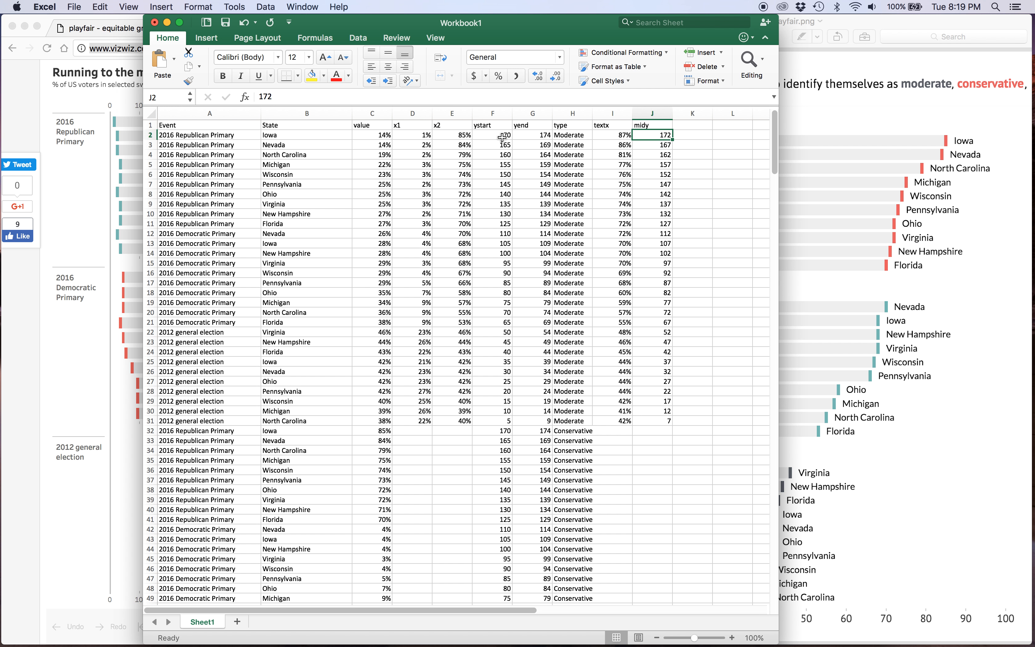
left_click_drag(502, 136, 536, 135)
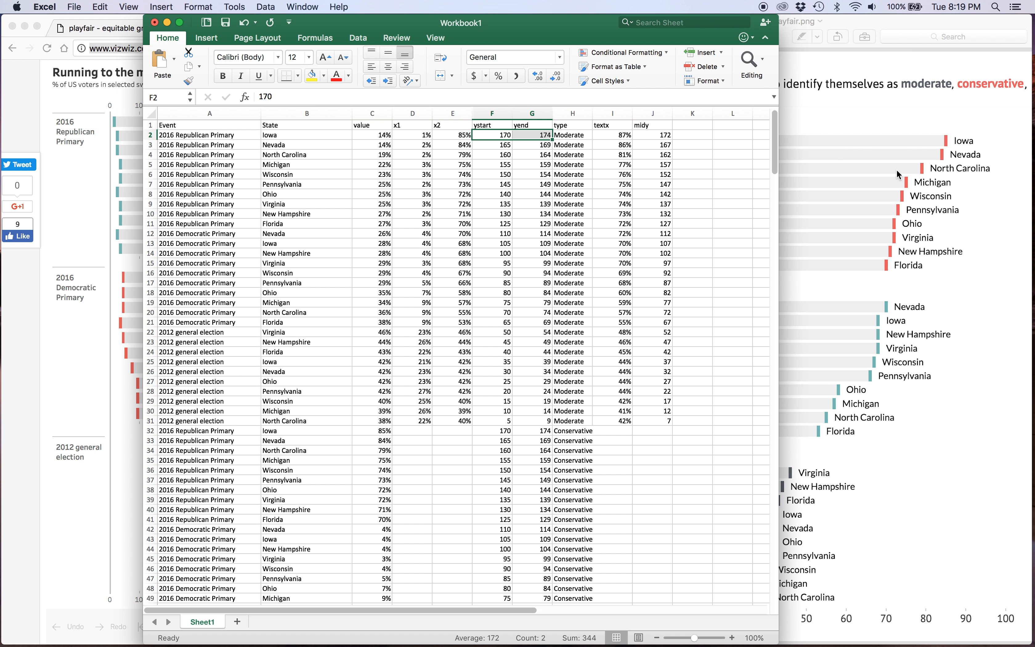
Select the whole data table from the header row through row 91, columns A to J, and copy it.
left_click(184, 127)
scroll(435, 351, "down", 2)
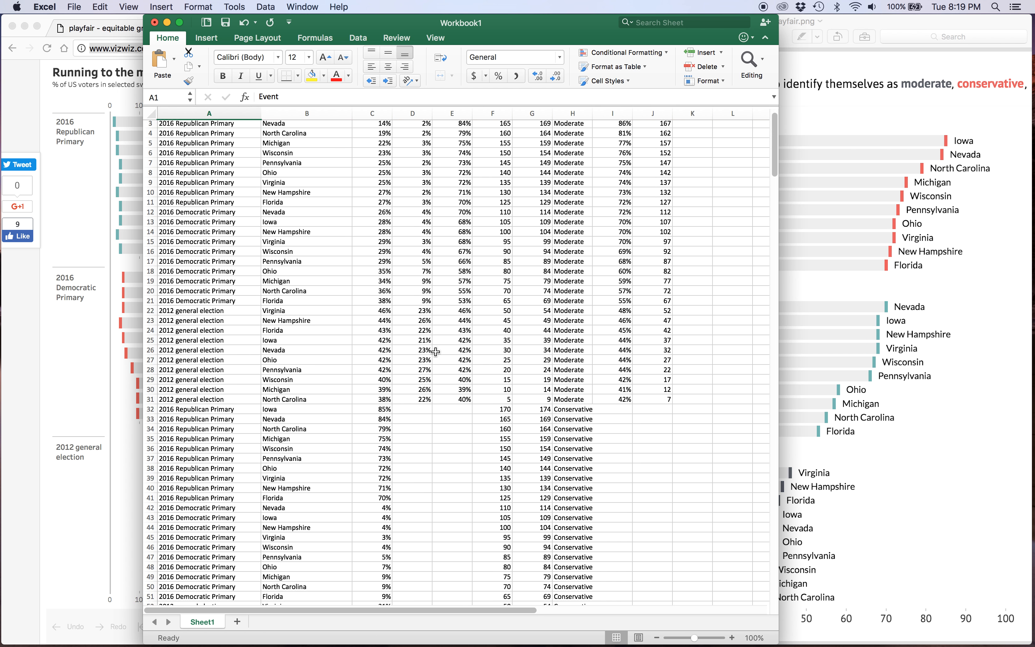
scroll(436, 351, "down", 10)
left_click(642, 495, "shift")
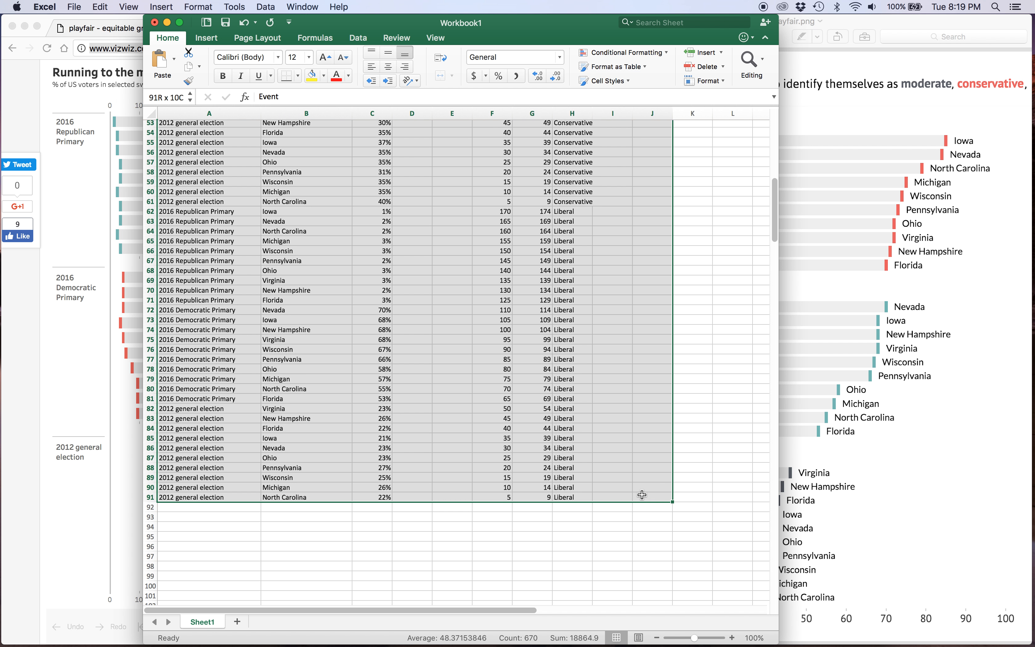
scroll(642, 495, "up", 15)
key("super+c")
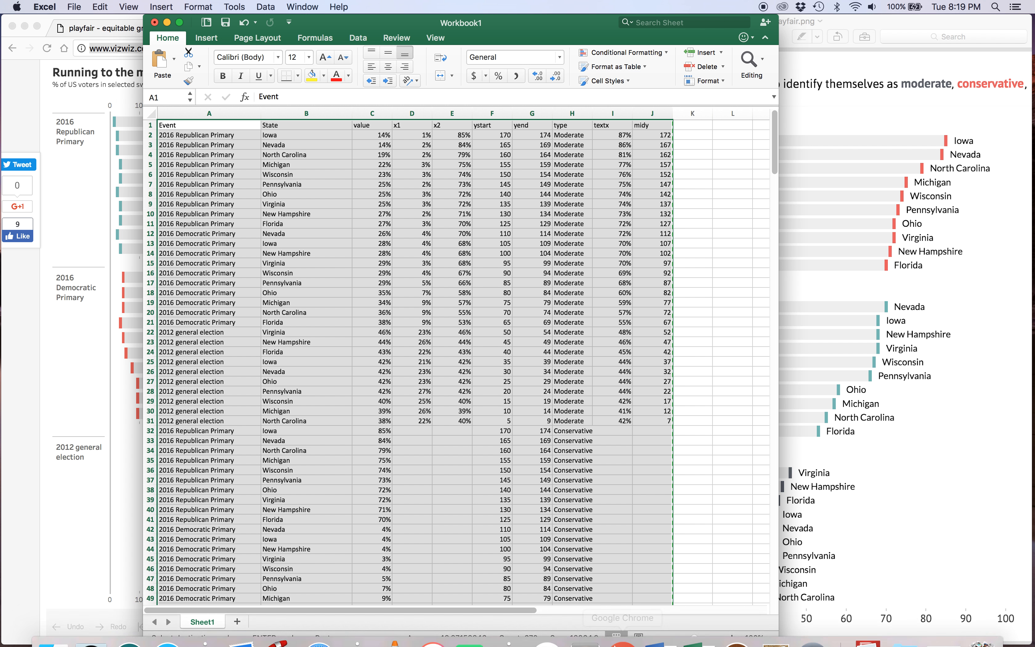
Switch to the playfair page in Chrome, reload it, and paste the copied table into the data entry area.
left_click(591, 629)
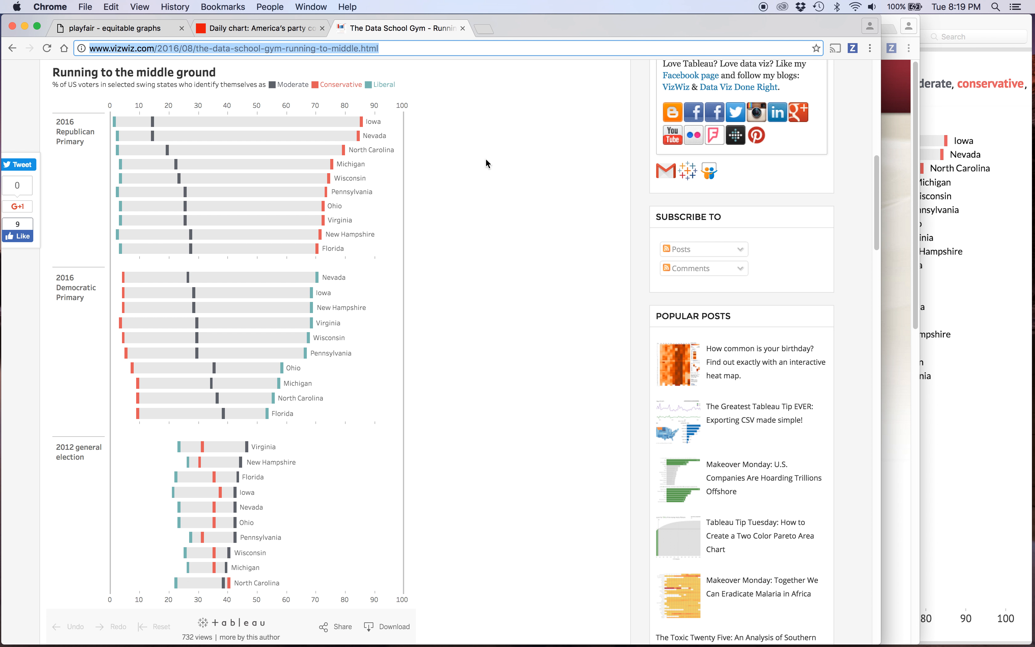
left_click(1004, 193)
left_click(464, 130)
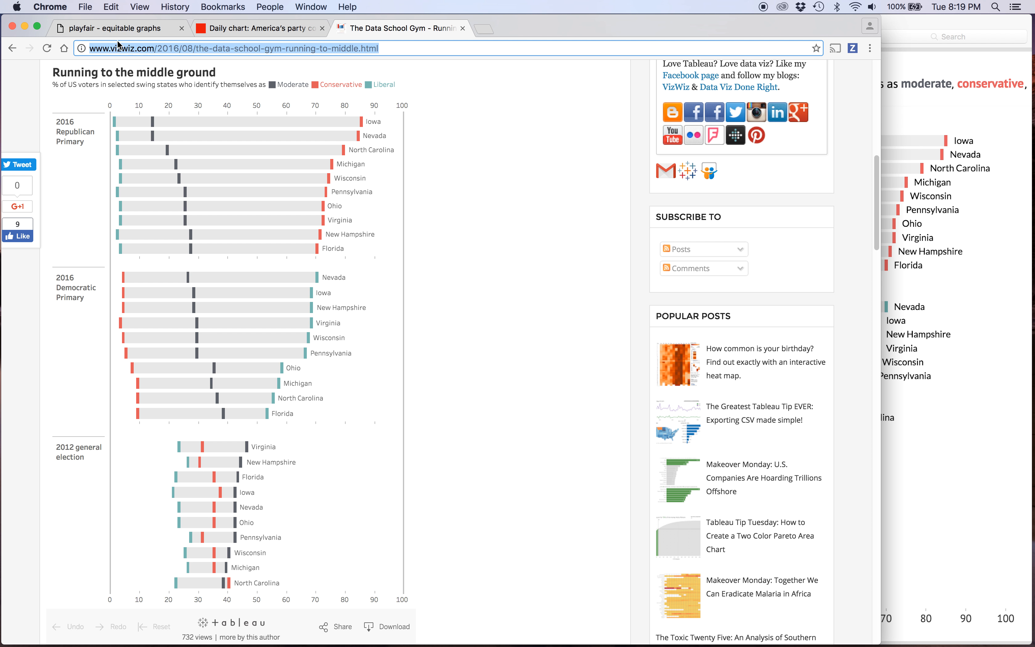
left_click(109, 31)
scroll(180, 141, "up", 9)
key("super+r")
left_click(227, 234)
key("super+v")
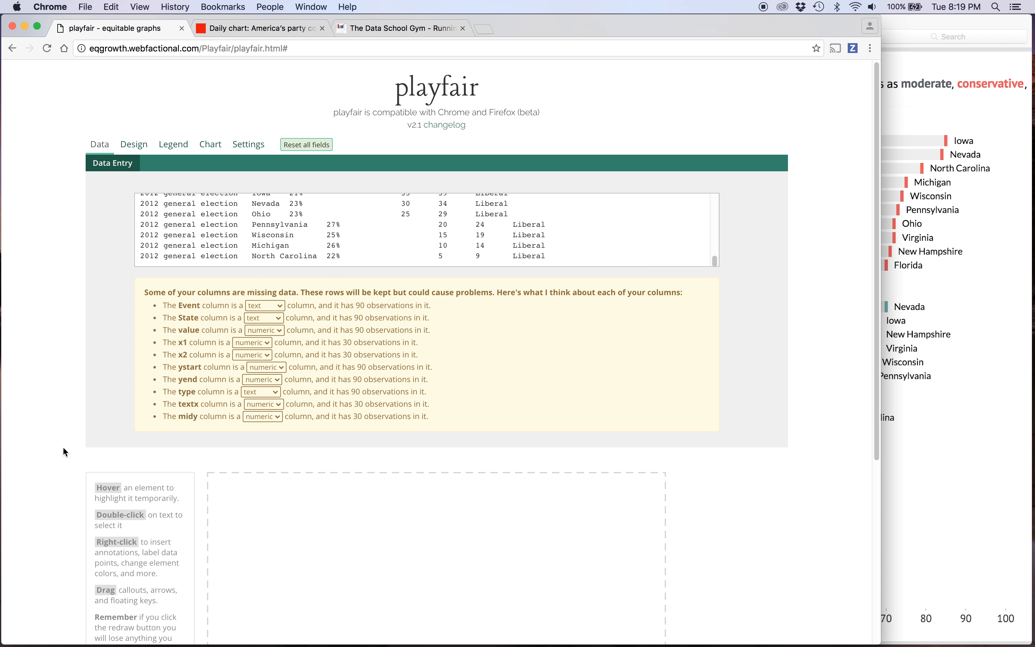
scroll(63, 449, "down", 5)
scroll(63, 447, "up", 5)
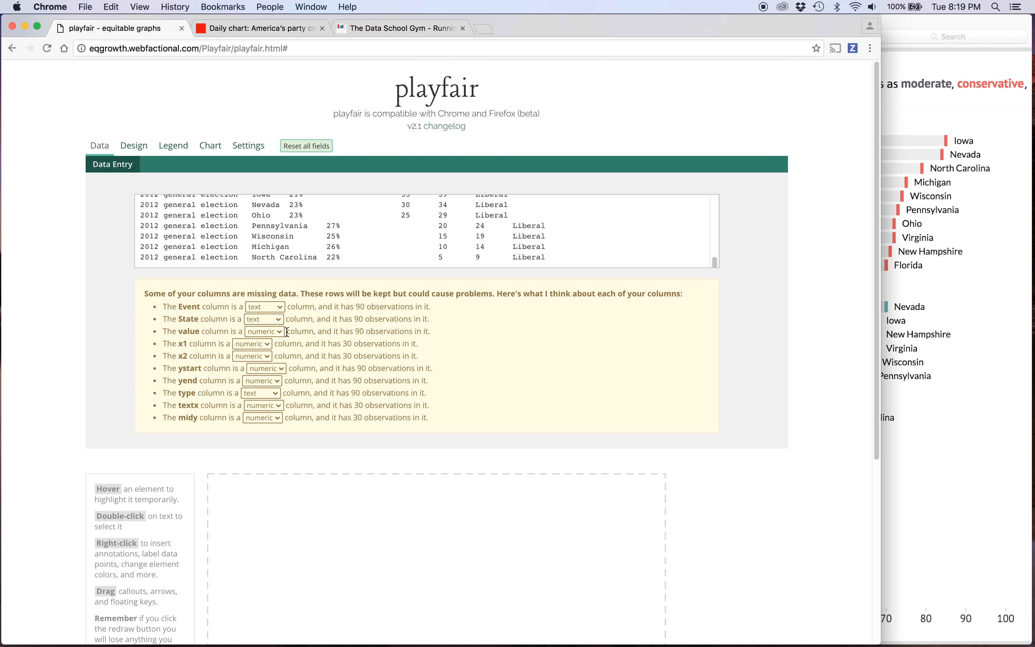
Set the chart's theme to Default, its height to 900 and its logo to None.
left_click(133, 146)
left_click(169, 164)
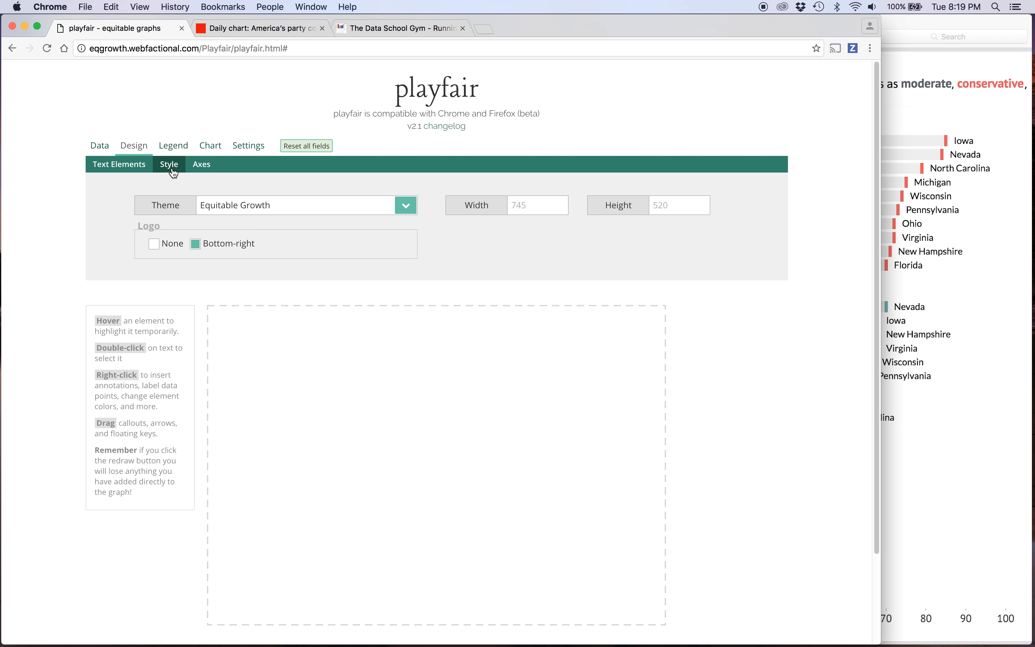
left_click(254, 205)
left_click(250, 194)
left_click(664, 204)
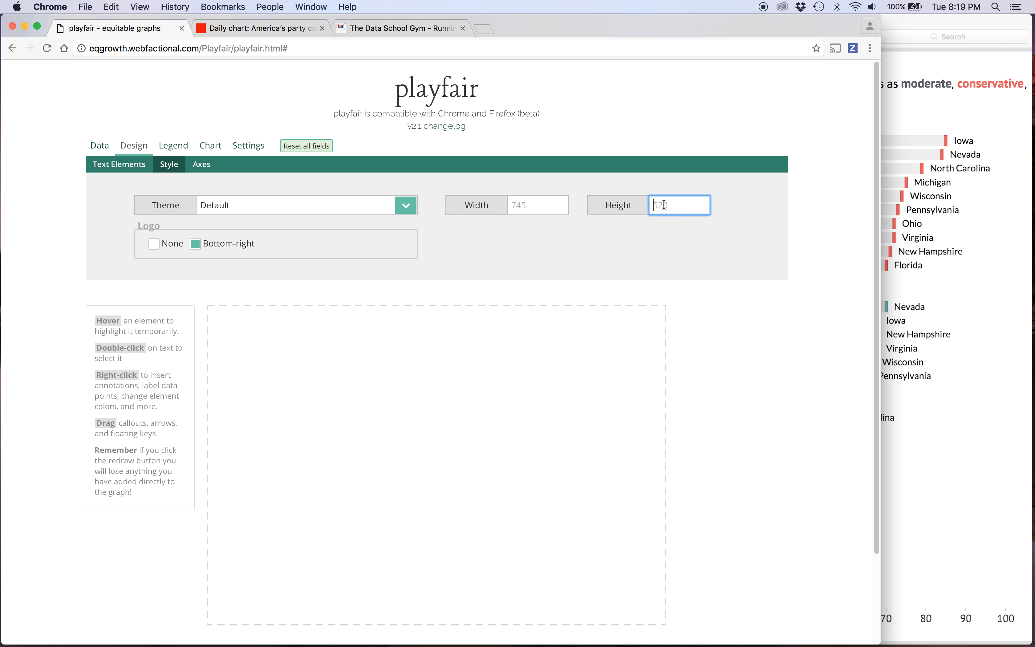
type("900")
left_click(930, 377)
left_click(156, 285)
left_click(154, 244)
Open the Rectangles chart settings, then check the bars in Preview and Iowa's x2 cell in Excel before returning to playfair.
left_click(207, 146)
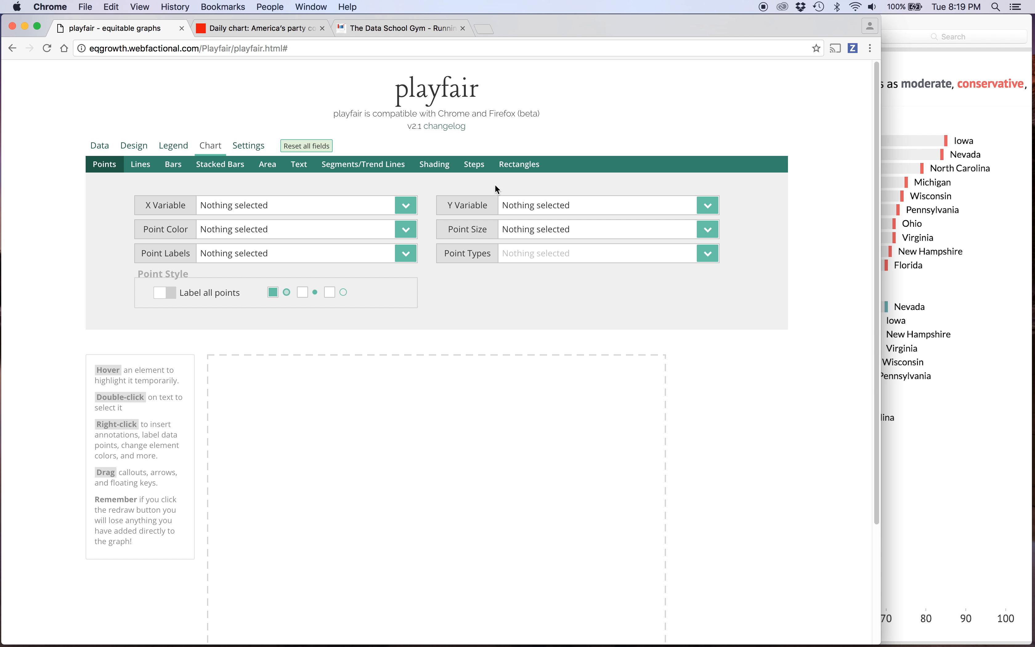
left_click(515, 170)
left_click(304, 206)
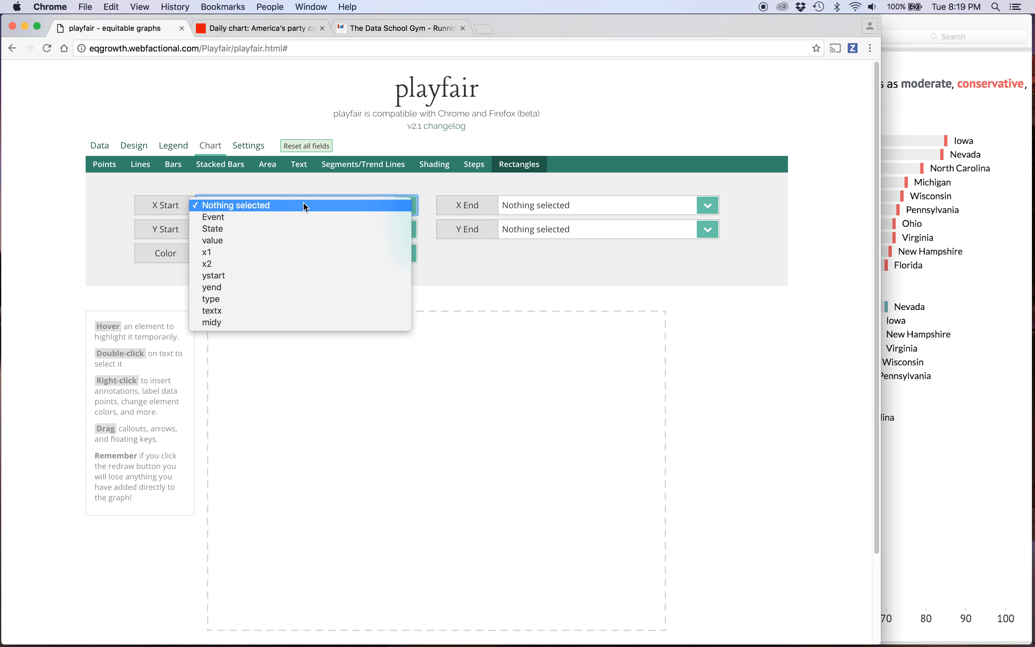
left_click(319, 190)
left_click(907, 208)
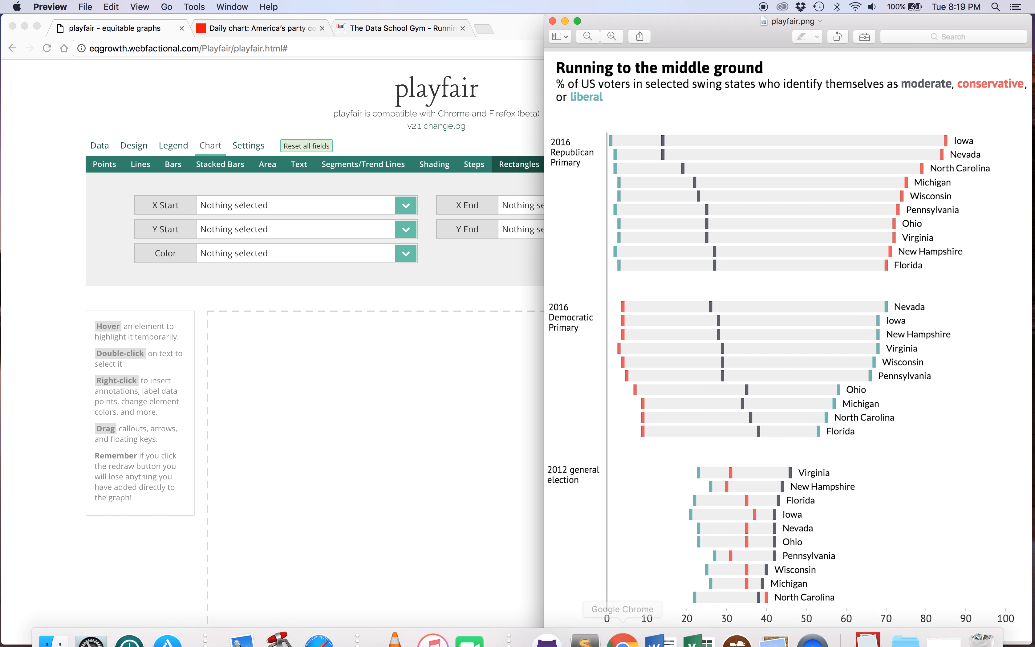
left_click(698, 629)
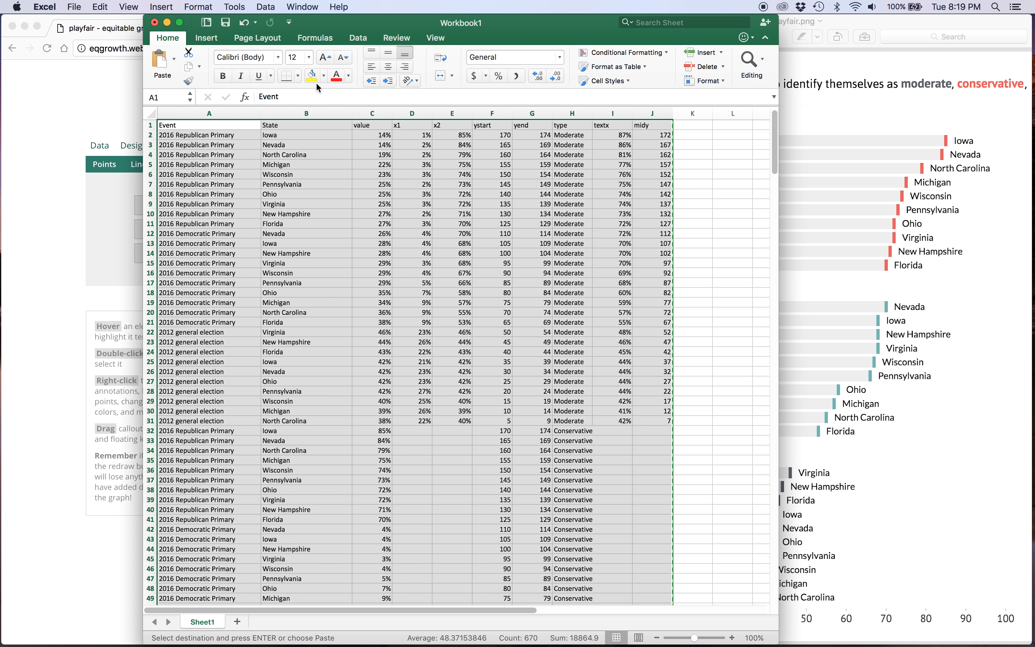
left_click(452, 135)
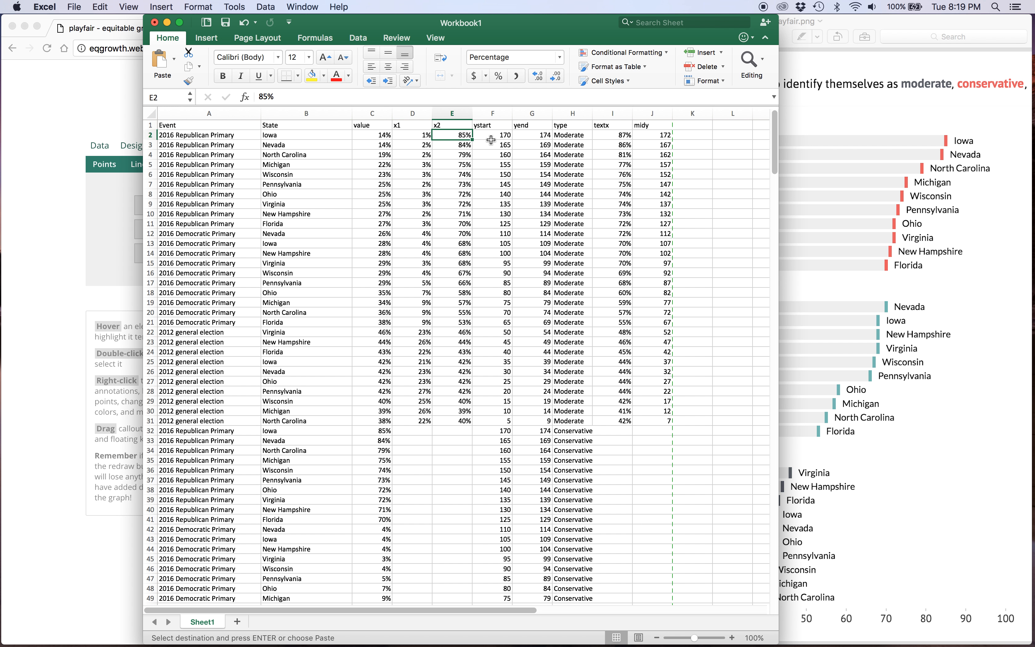
left_click(98, 219)
Map the rectangles' X Start to x1, X End to x2, Y Start to ystart and Y End to yend.
left_click(236, 210)
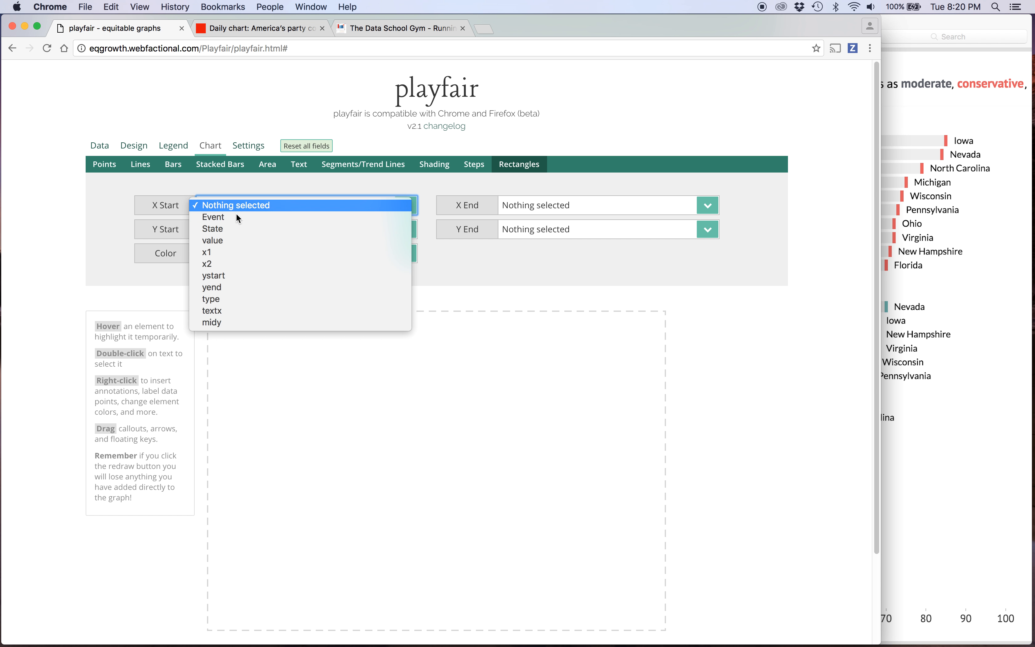
left_click(237, 251)
left_click(528, 210)
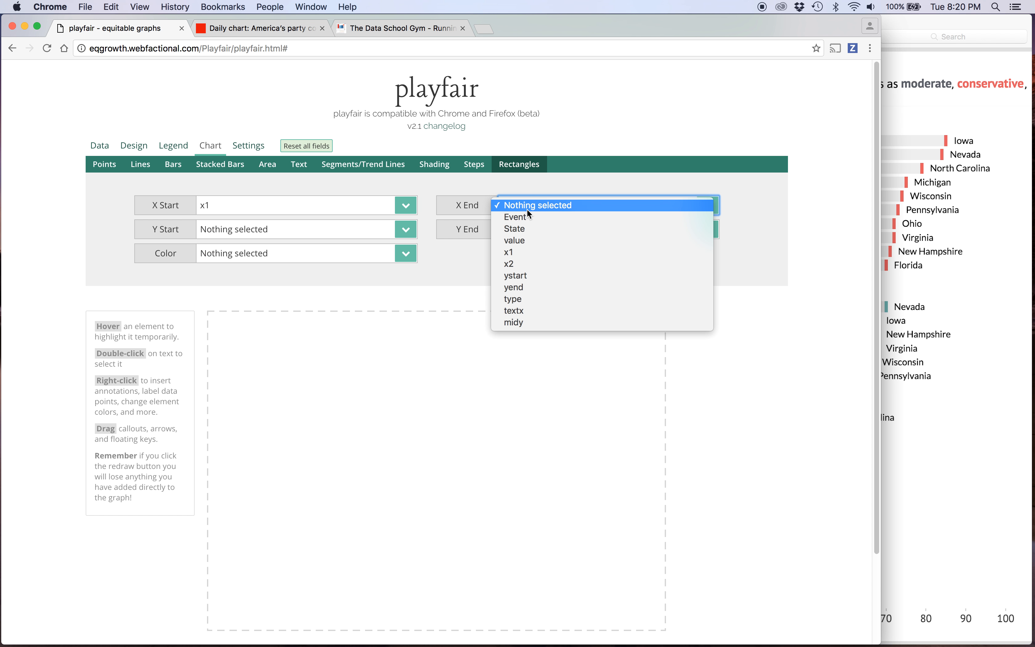
left_click(530, 263)
left_click(276, 231)
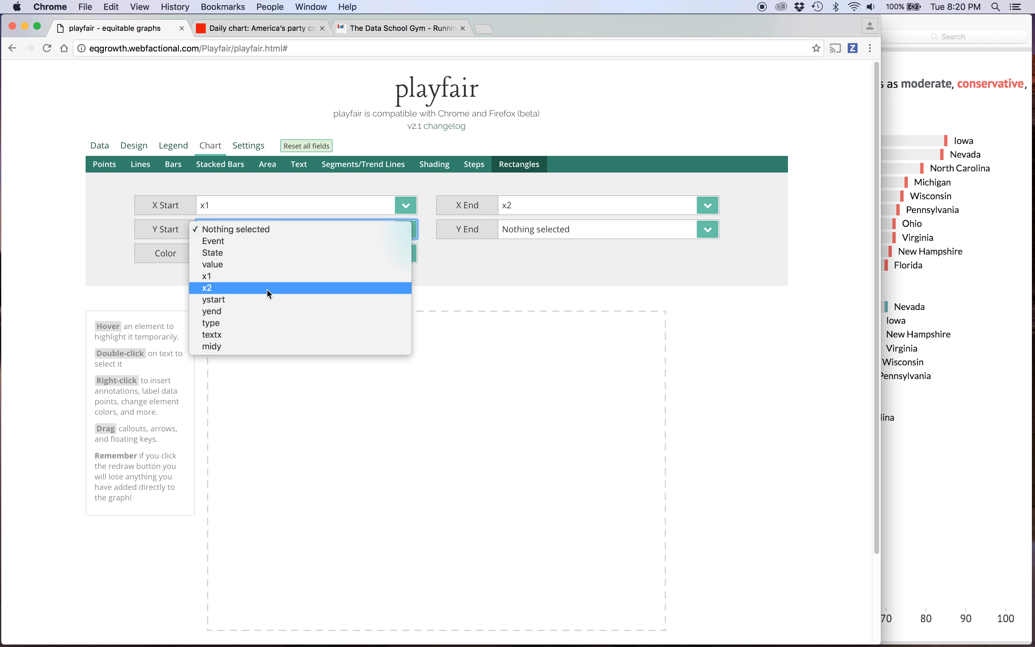
left_click(264, 300)
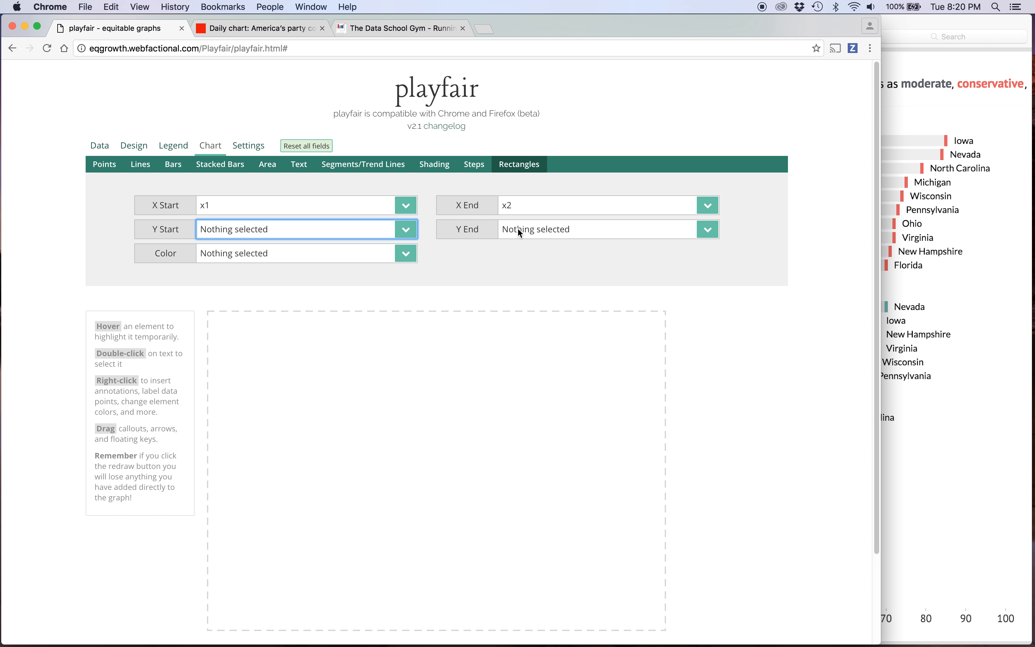
left_click(524, 229)
left_click(529, 311)
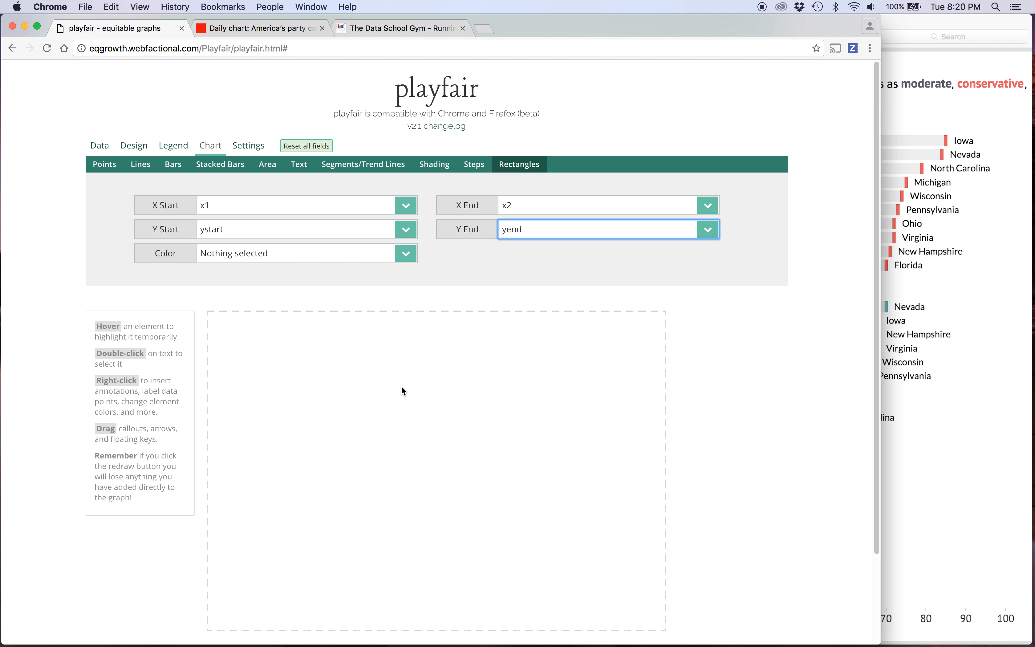
Draw the chart from the rectangle settings and review the resulting bars.
scroll(404, 402, "down", 5)
left_click(248, 578)
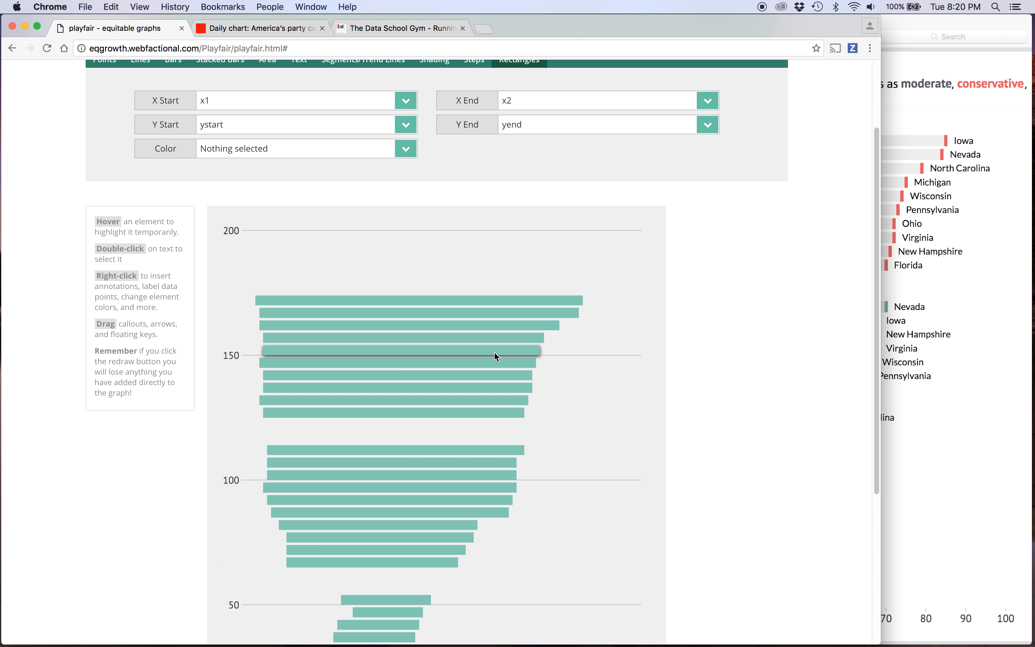
scroll(620, 461, "down", 5)
scroll(619, 457, "up", 6)
scroll(619, 456, "down", 6)
scroll(619, 457, "up", 2)
scroll(619, 457, "down", 1)
Open playfair in a second browser tab and load the saved chart ex6.
key("super+l")
key("super+Return")
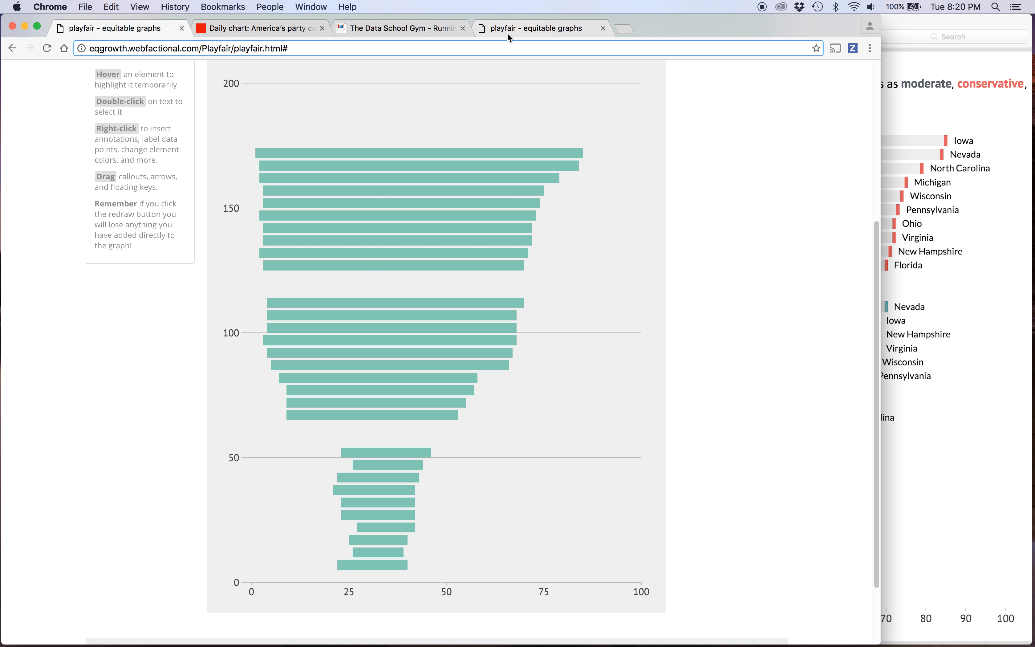
left_click(508, 34)
scroll(583, 414, "down", 5)
left_click(629, 577)
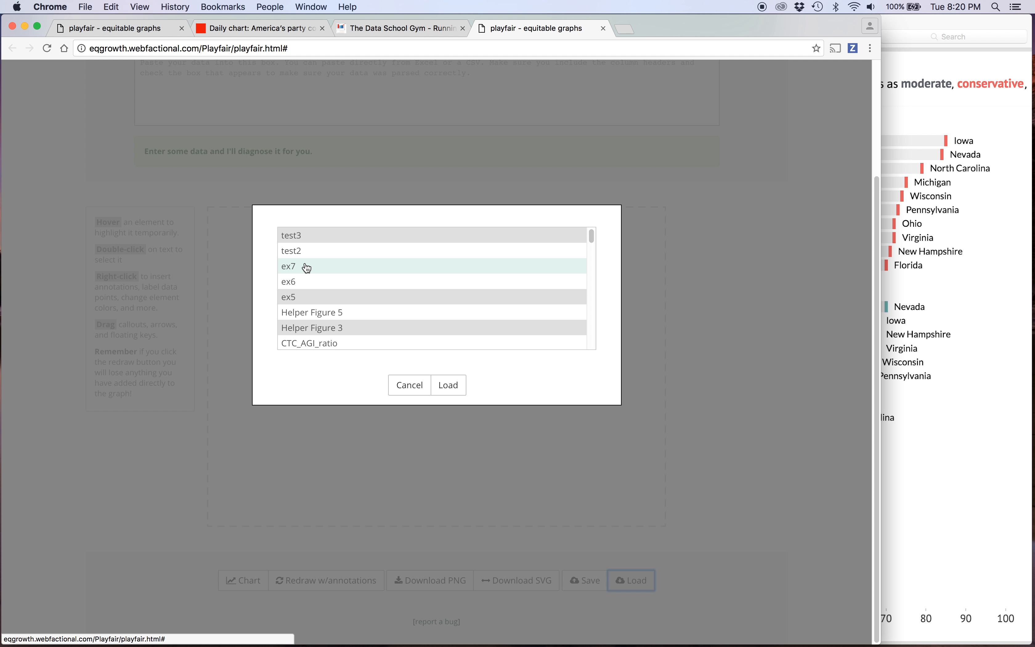
left_click(300, 283)
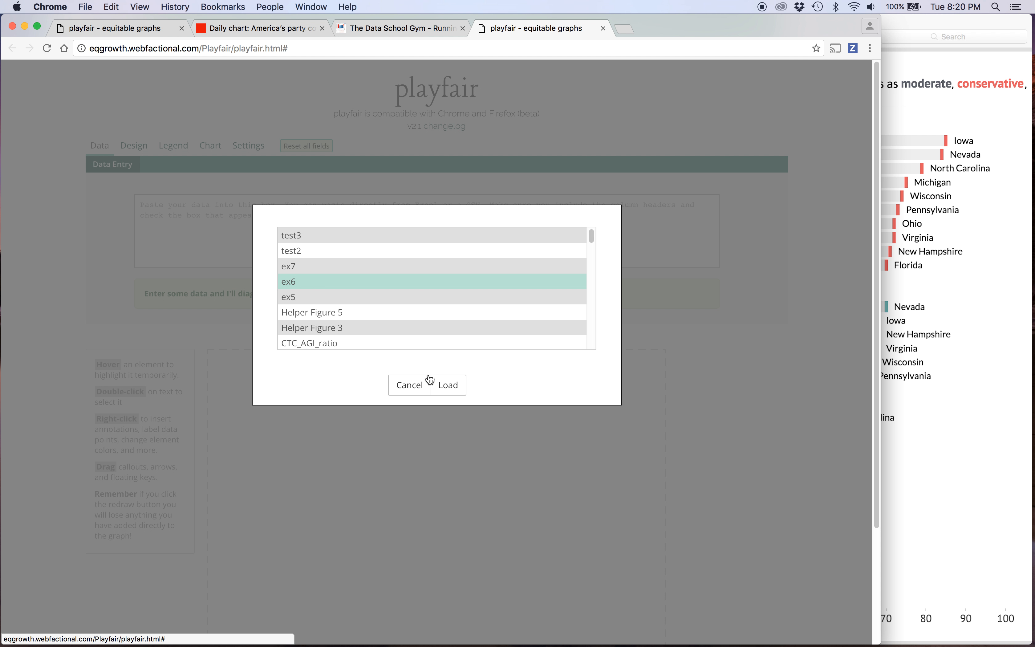
left_click(455, 385)
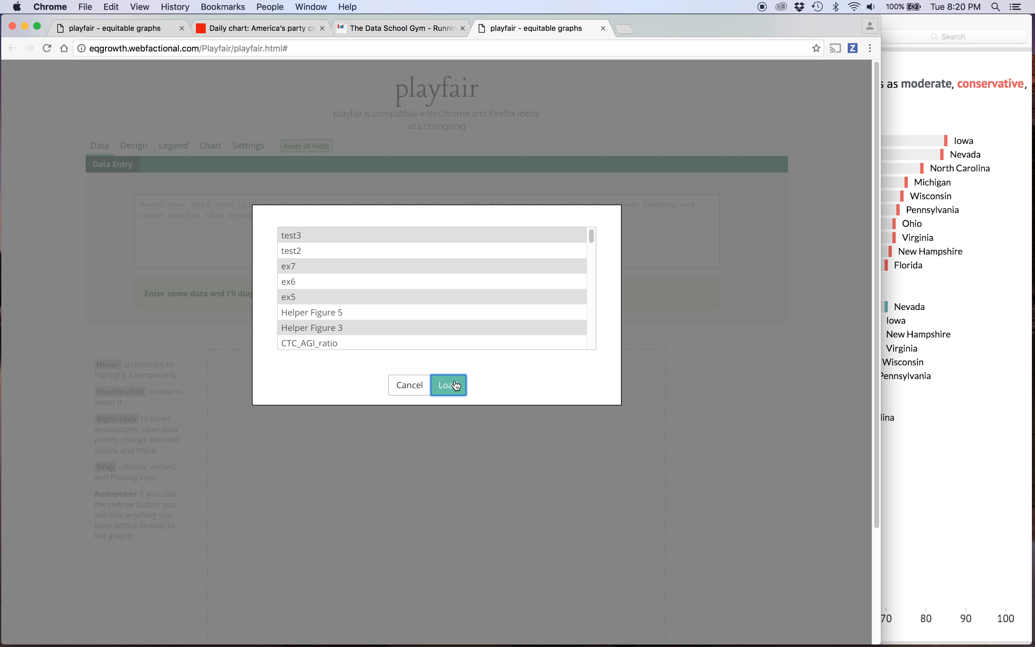
scroll(387, 260, "down", 3)
scroll(387, 259, "up", 2)
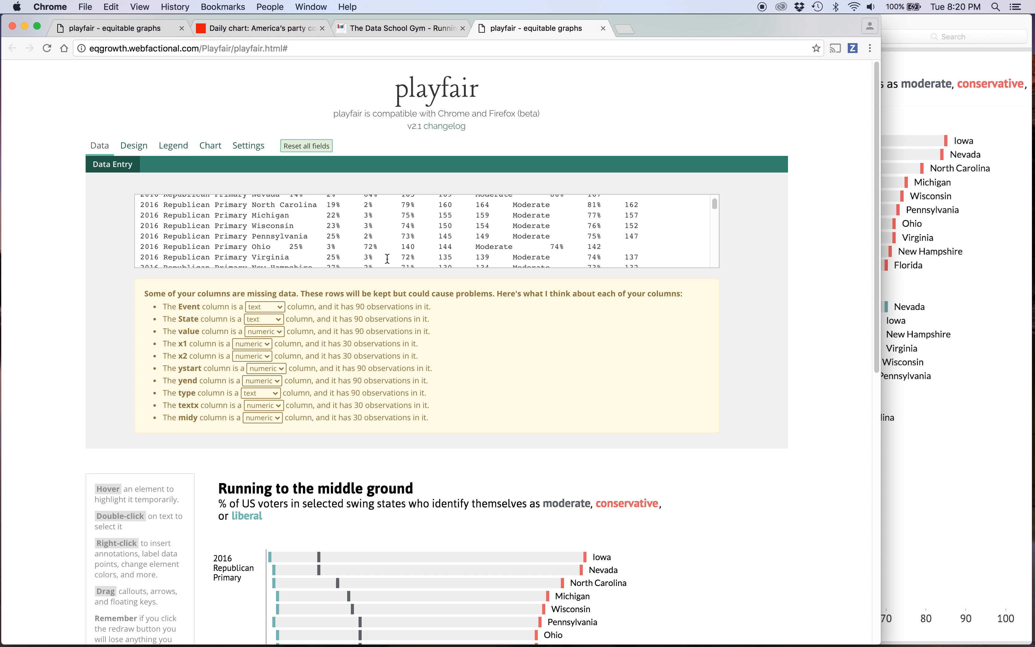
Select the grayscale_color list in the loaded chart's color_scales settings.
left_click(251, 148)
left_click(703, 164)
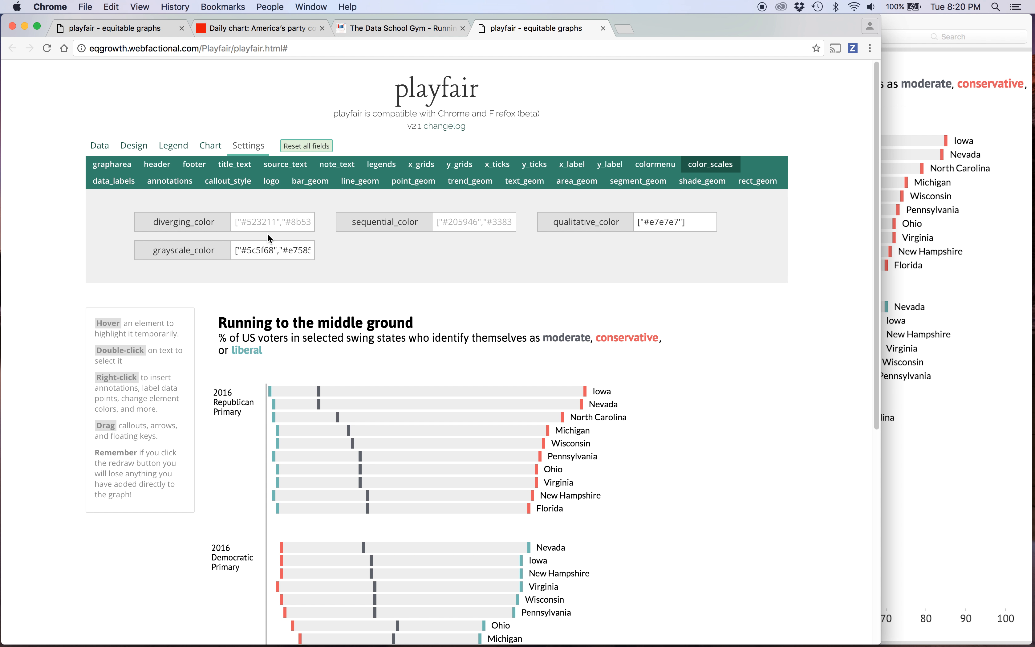
double_click(268, 249)
key("super+a")
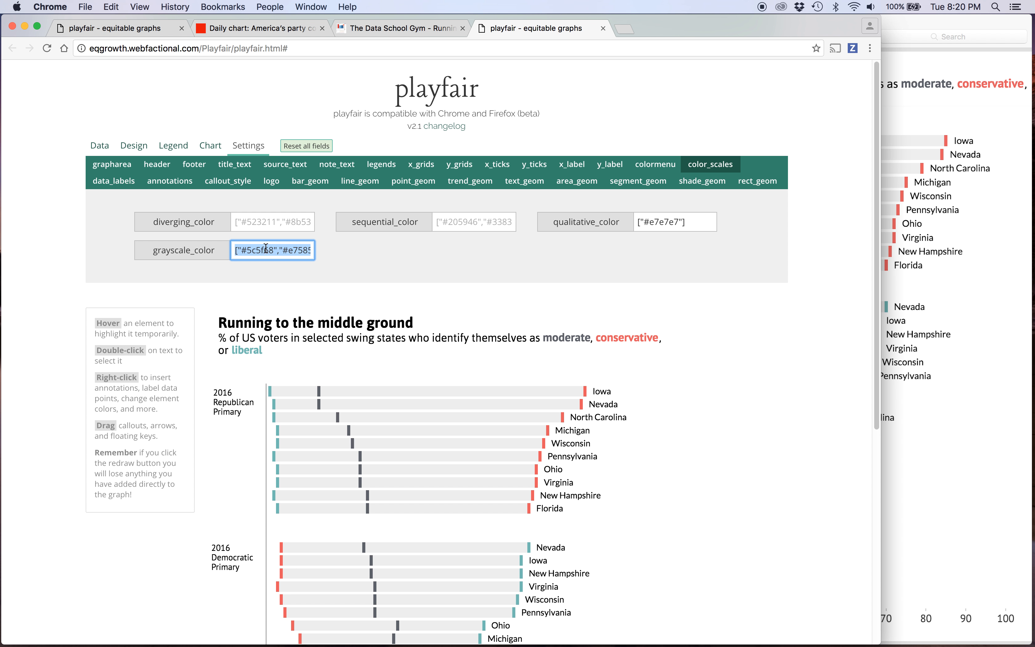
Copy the colour list from the loaded chart's colormenu setting.
left_click(662, 167)
triple_click(272, 219)
key("super+c")
left_click(385, 236)
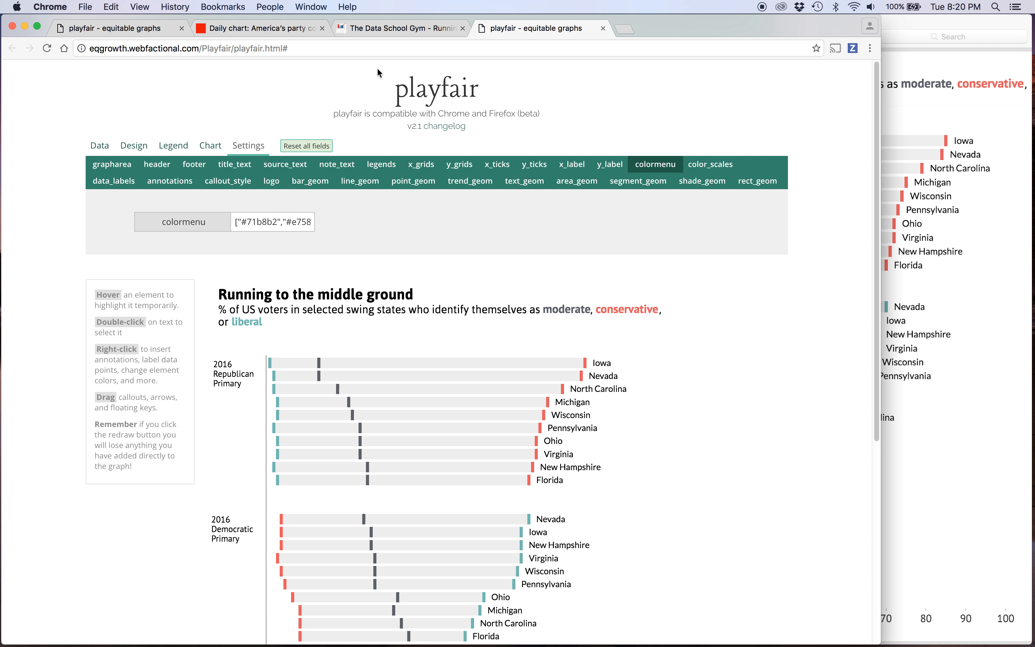
Return to the first playfair tab and examine the drawn rectangles and their settings.
left_click(120, 28)
left_click(125, 48)
scroll(265, 285, "up", 3)
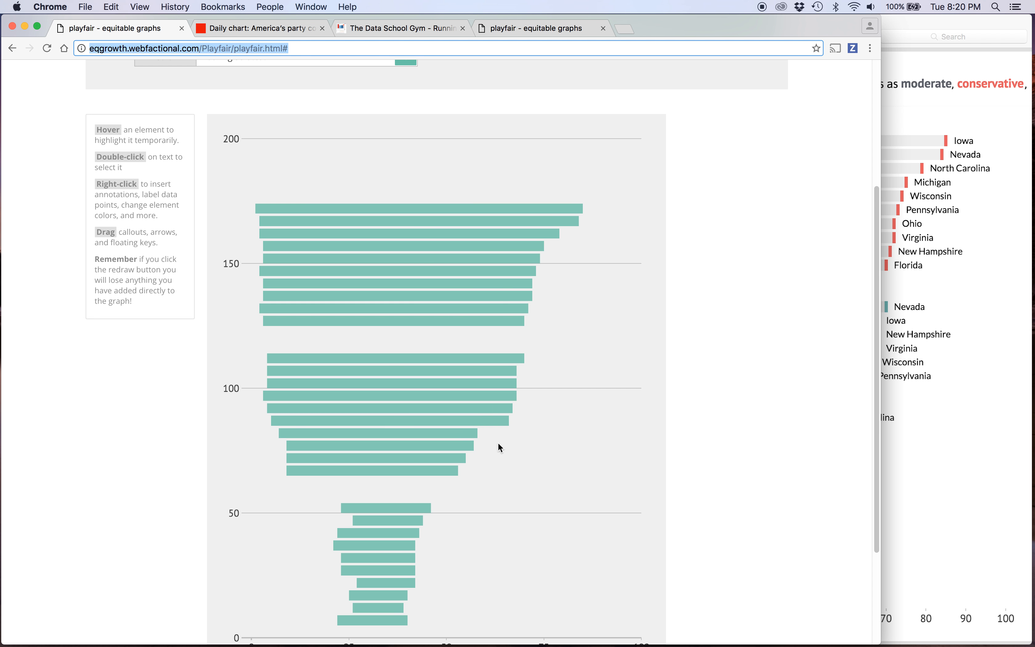
scroll(499, 442, "down", 3)
scroll(499, 442, "up", 2)
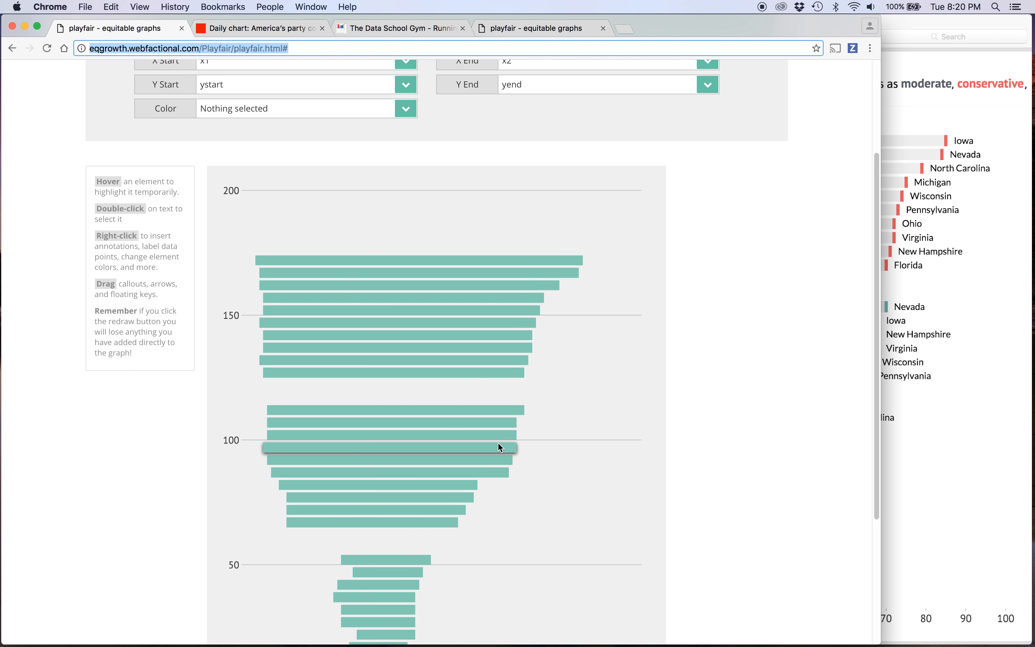
scroll(498, 443, "down", 5)
scroll(498, 442, "up", 4)
scroll(498, 442, "up", 3)
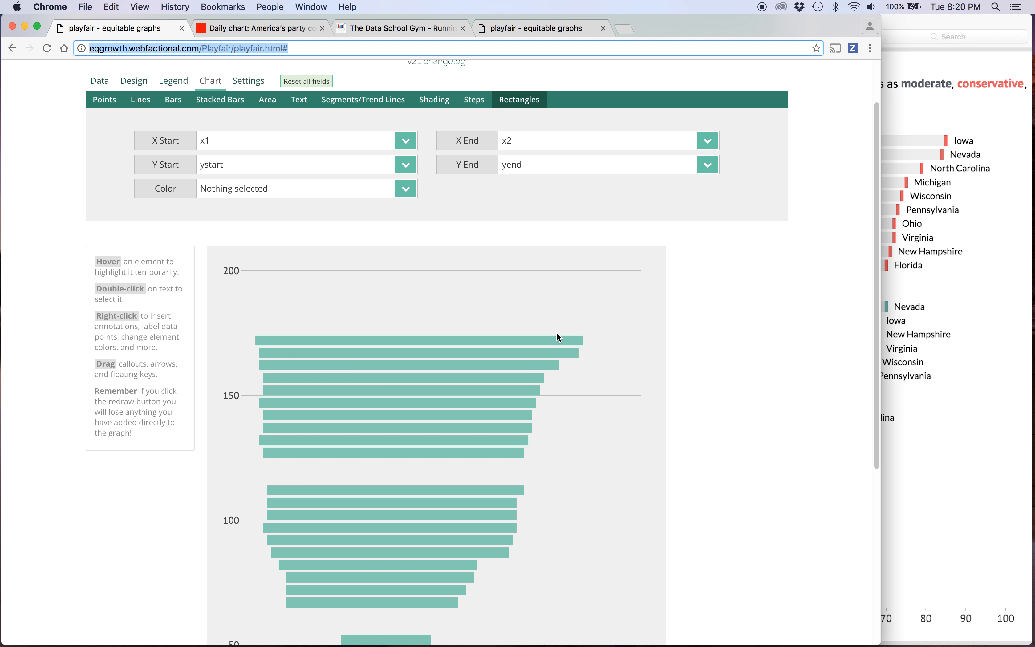
Check the data columns in the Excel workbook, and set the chart segments' X Start and X End to value in playfair.
scroll(399, 255, "down", 3)
scroll(398, 255, "up", 4)
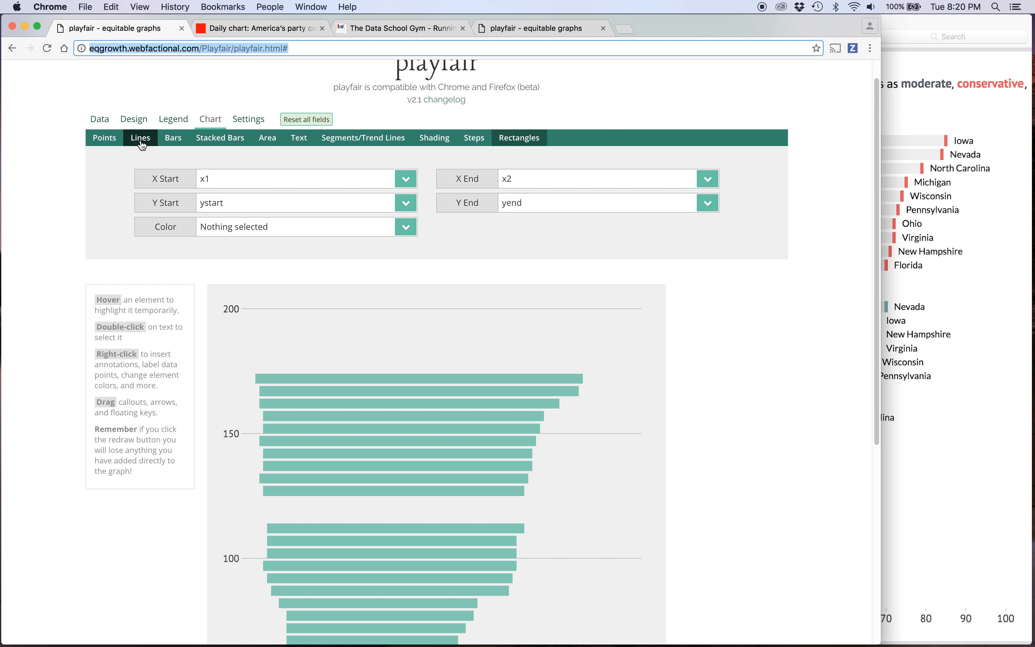
left_click(371, 144)
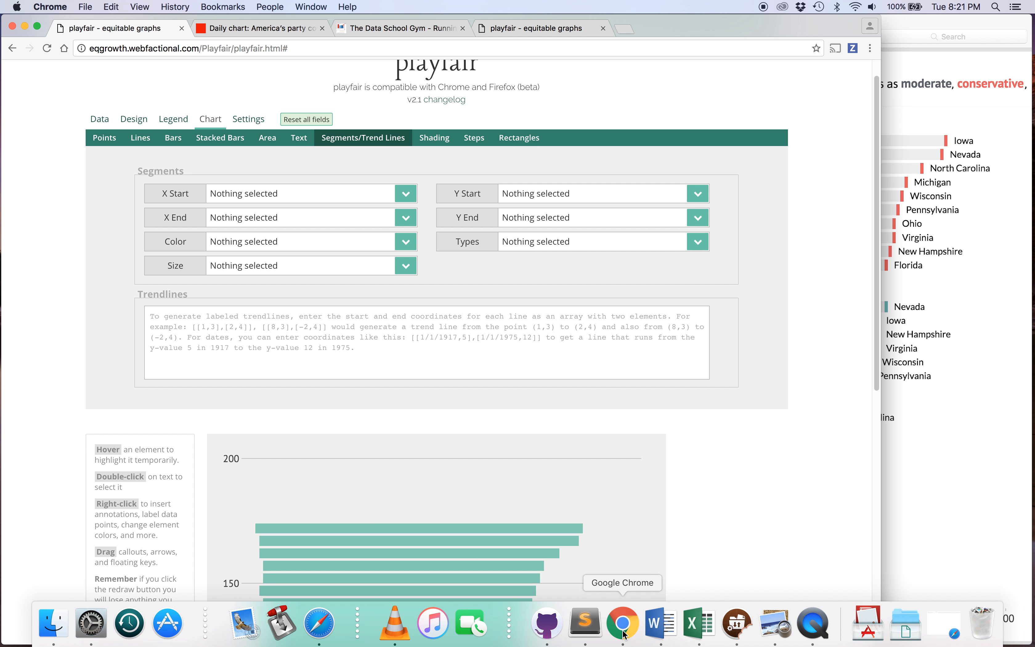
left_click(698, 635)
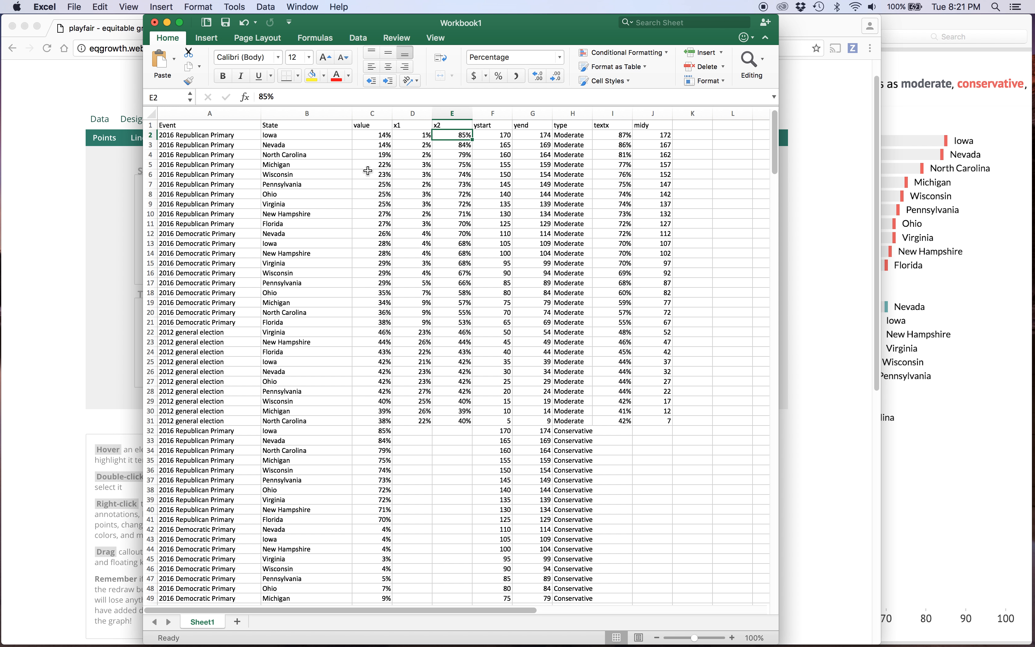
left_click(90, 167)
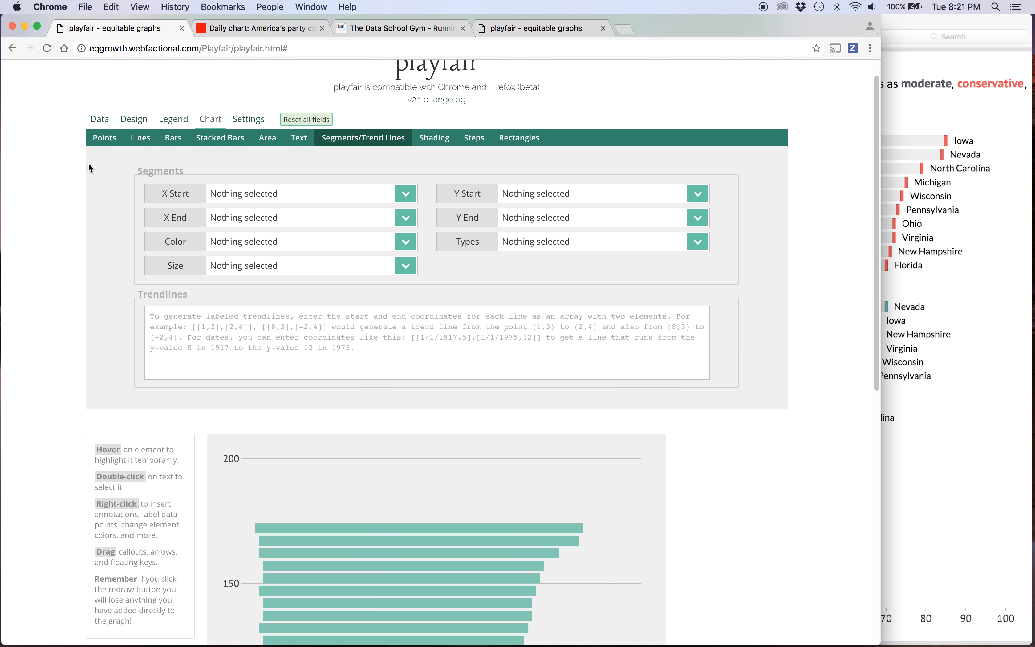
left_click(240, 196)
left_click(240, 226)
left_click(239, 222)
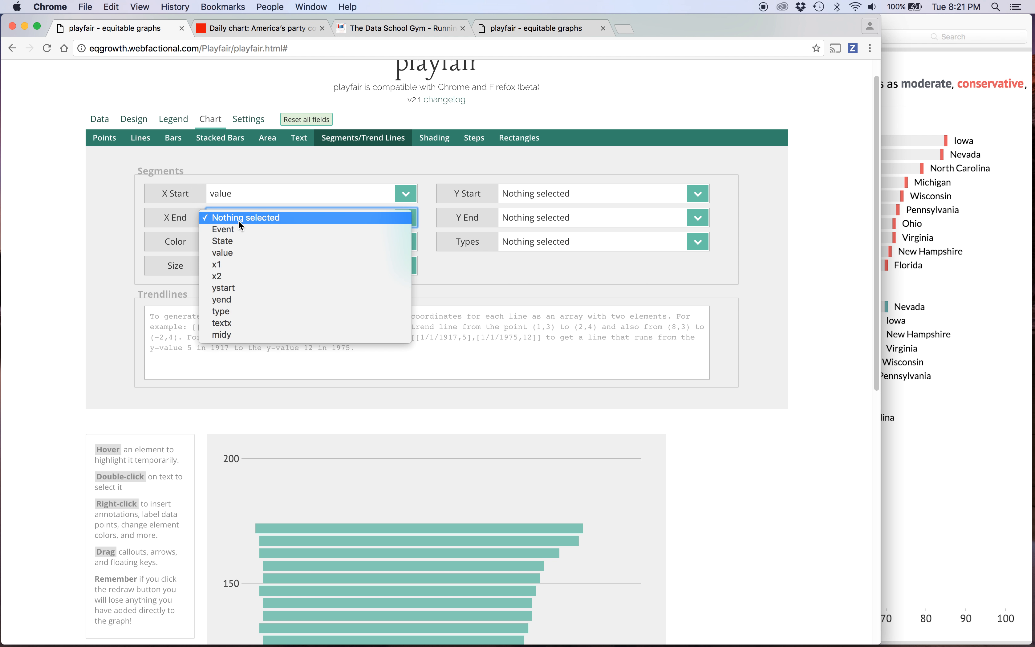
left_click(236, 249)
Set the segments' Y Start to ystart and Y End to yend.
left_click(527, 193)
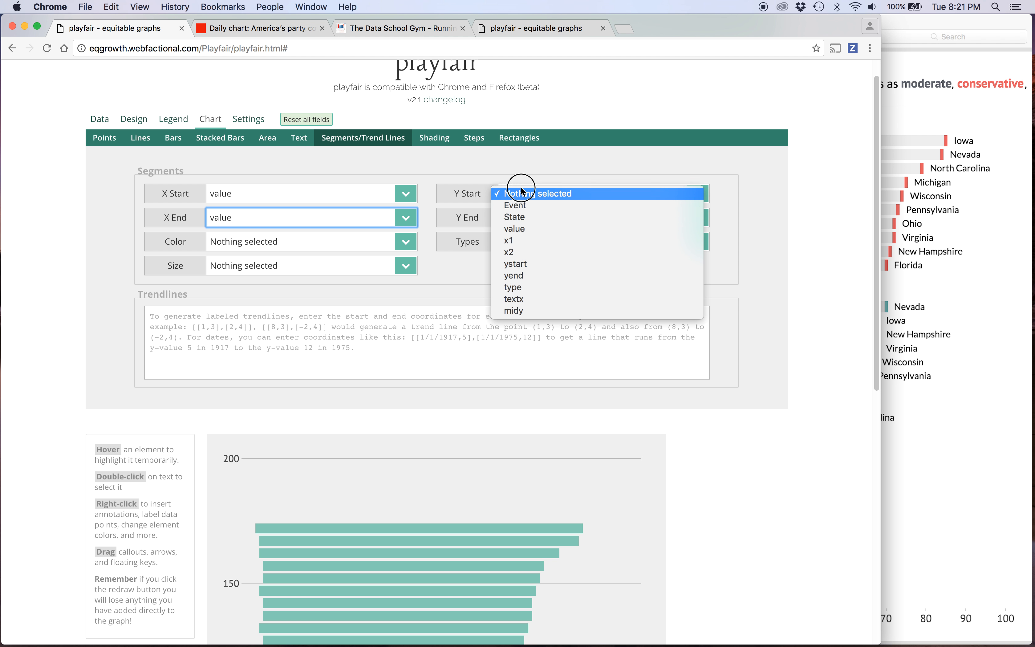
left_click(521, 236)
left_click(523, 218)
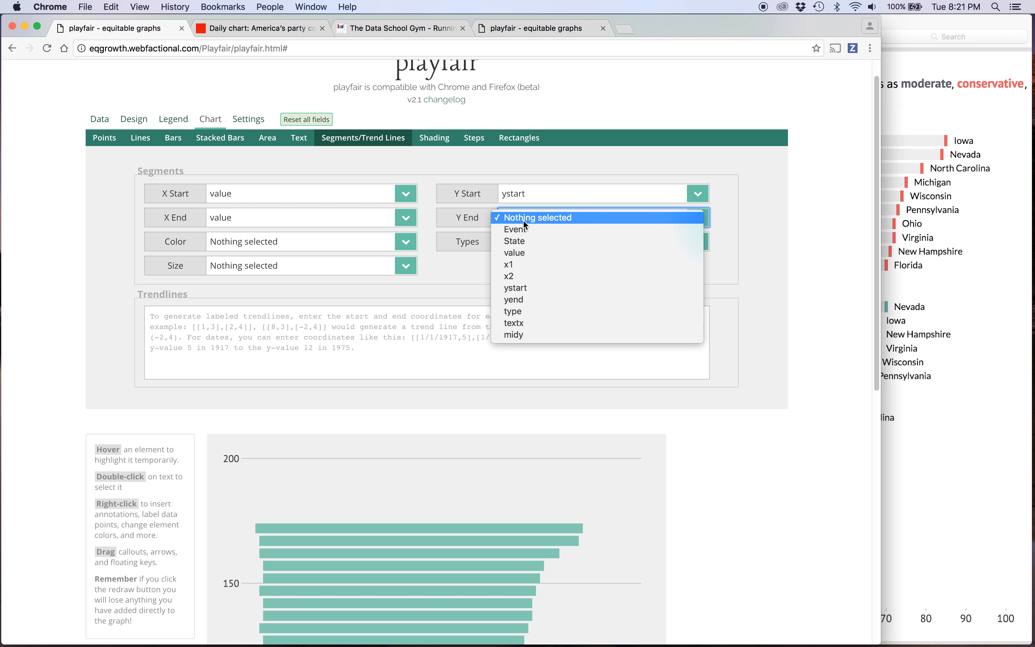
left_click(529, 301)
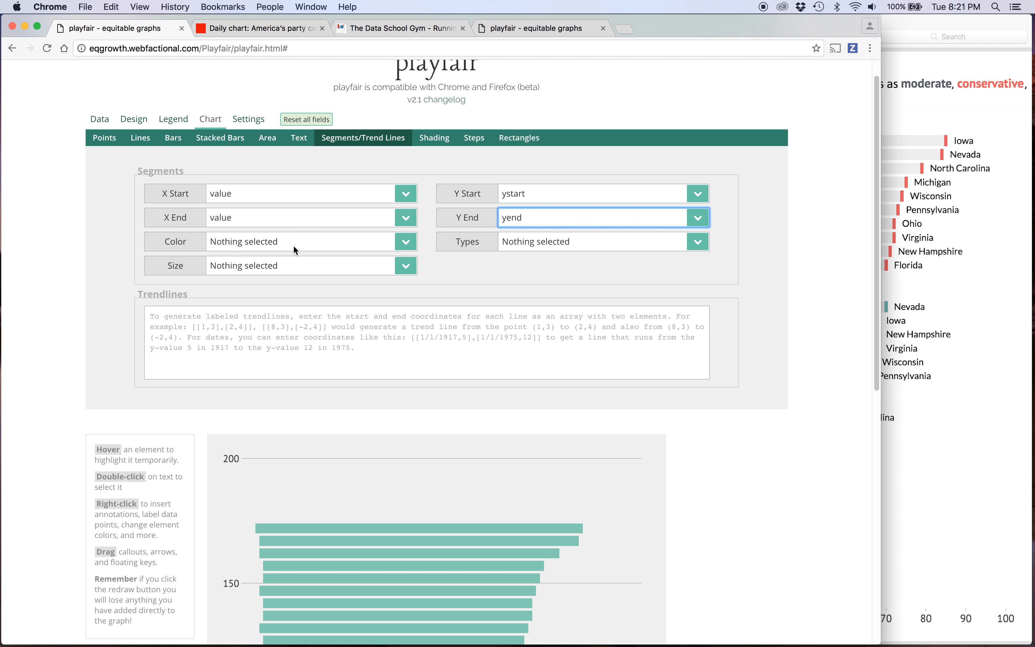
Color the segments by type and redraw the chart.
left_click(281, 242)
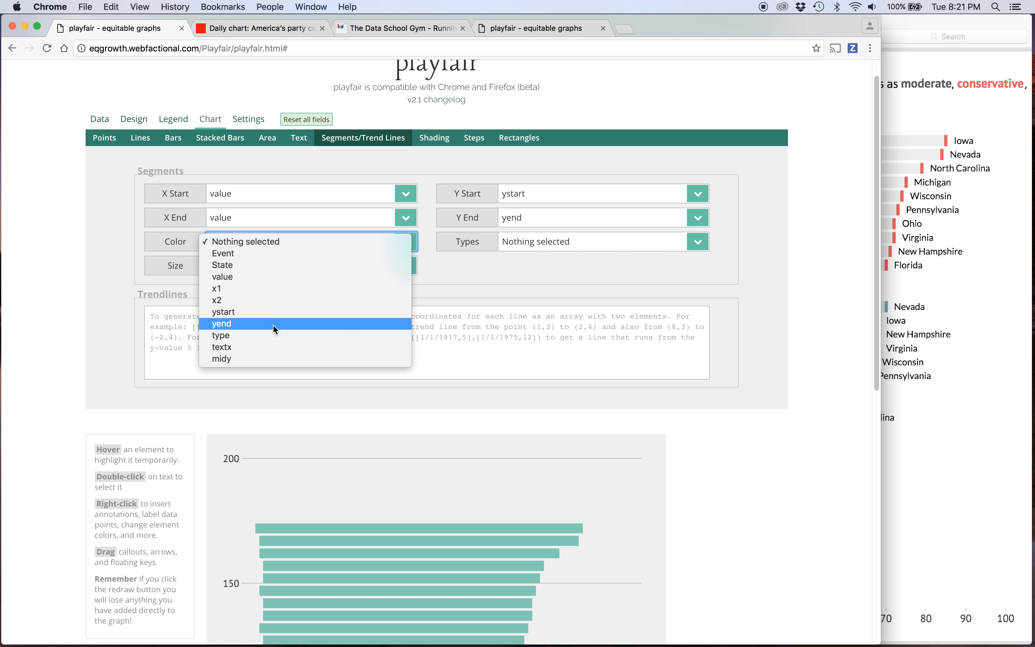
left_click(273, 336)
scroll(383, 330, "down", 6)
scroll(383, 330, "down", 5)
left_click(244, 581)
scroll(546, 400, "up", 3)
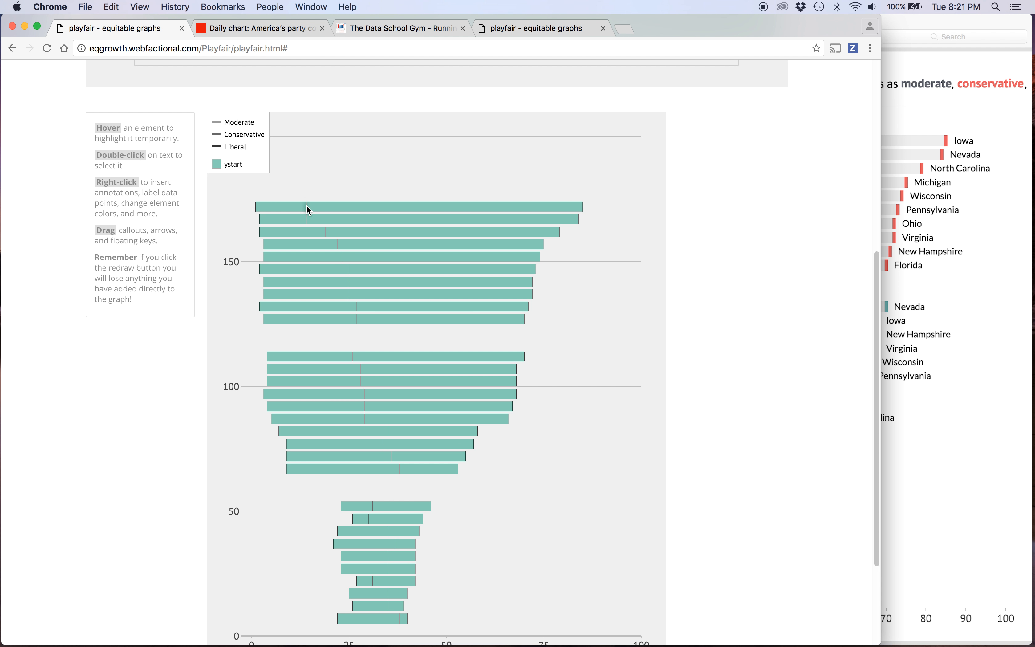
scroll(560, 336, "up", 1)
scroll(561, 335, "up", 4)
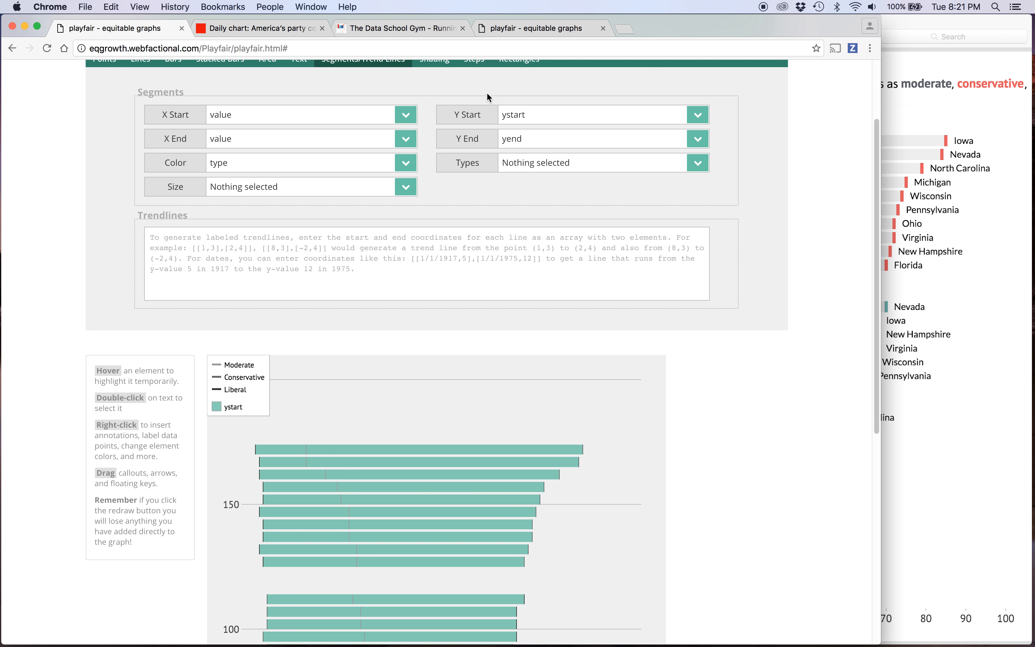
Copy the qualitative_color list from the color_scales settings of the loaded chart in the second playfair tab.
left_click(509, 28)
left_click(114, 180)
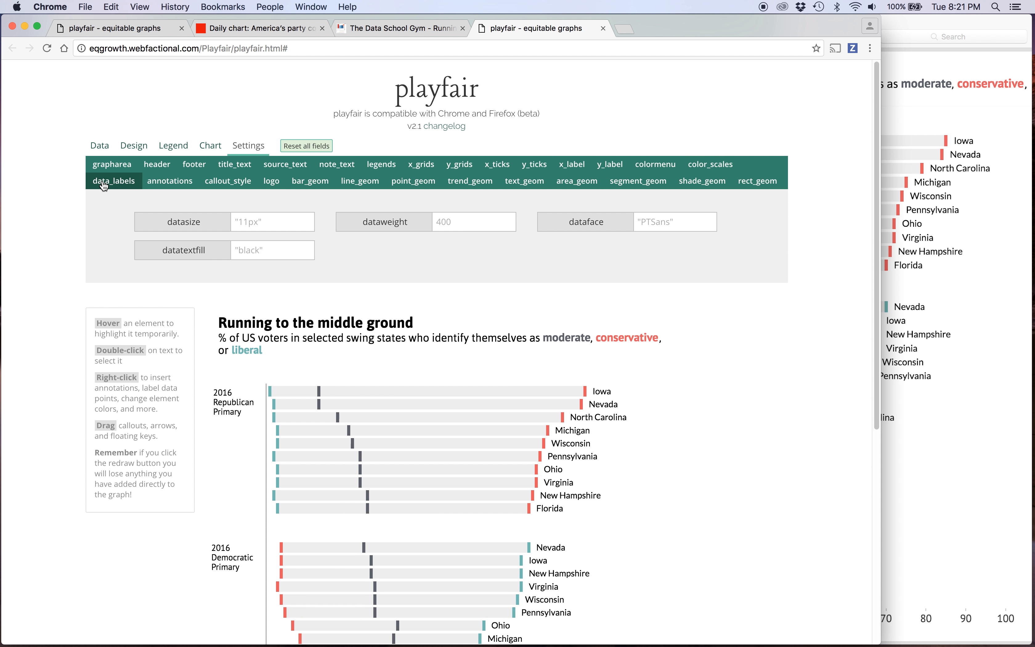
left_click(710, 164)
triple_click(667, 222)
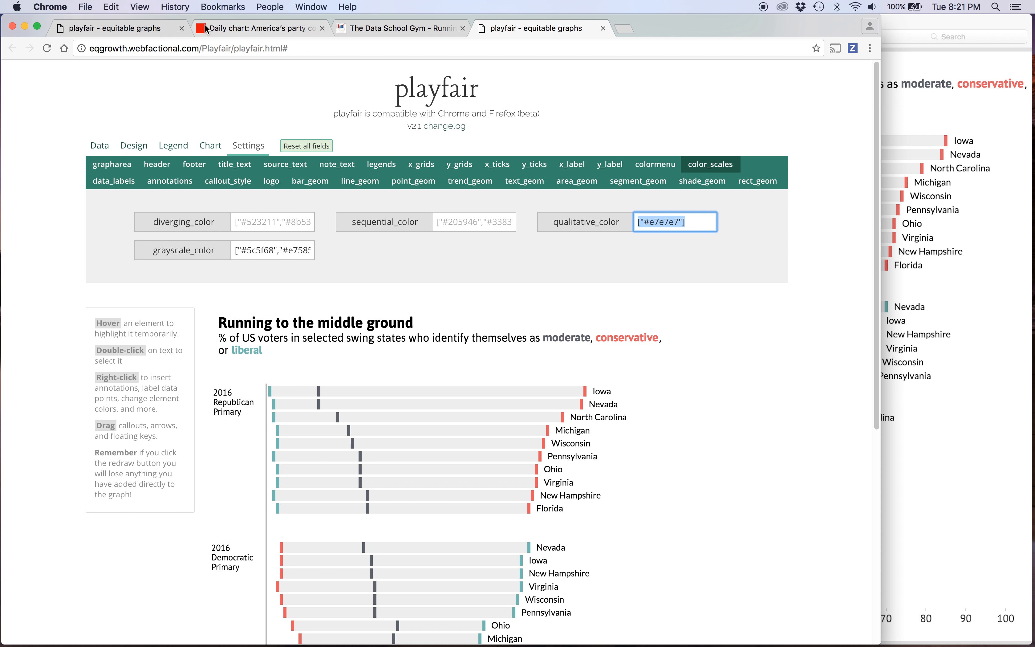
Set qualitative_color to ["#e7e7e7"] in the first playfair tab's color_scales settings and redraw the chart.
left_click(107, 31)
scroll(498, 84, "up", 3)
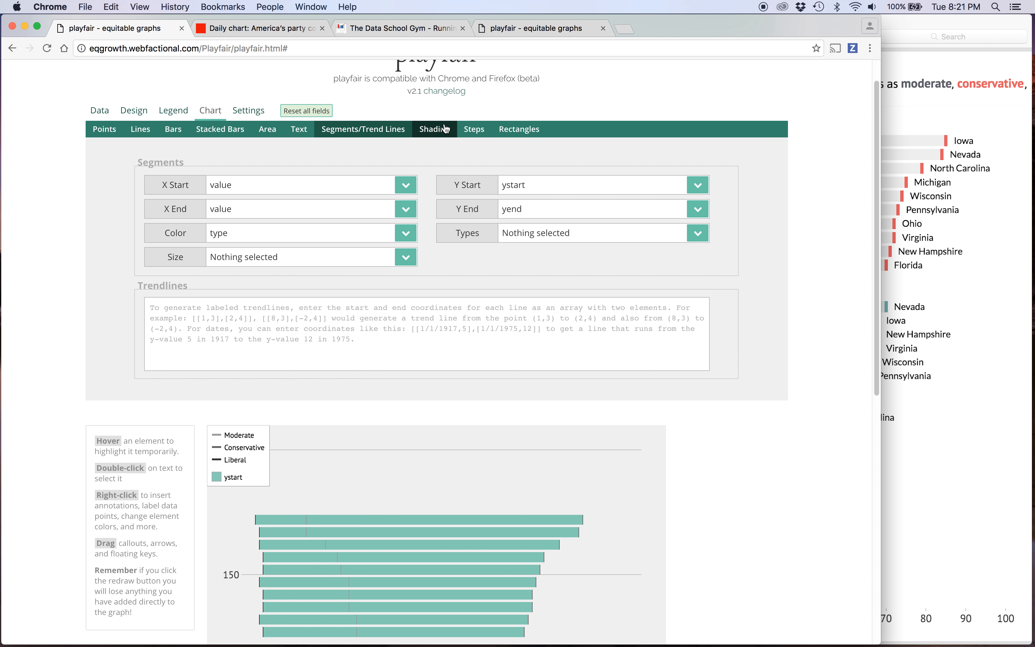
left_click(248, 110)
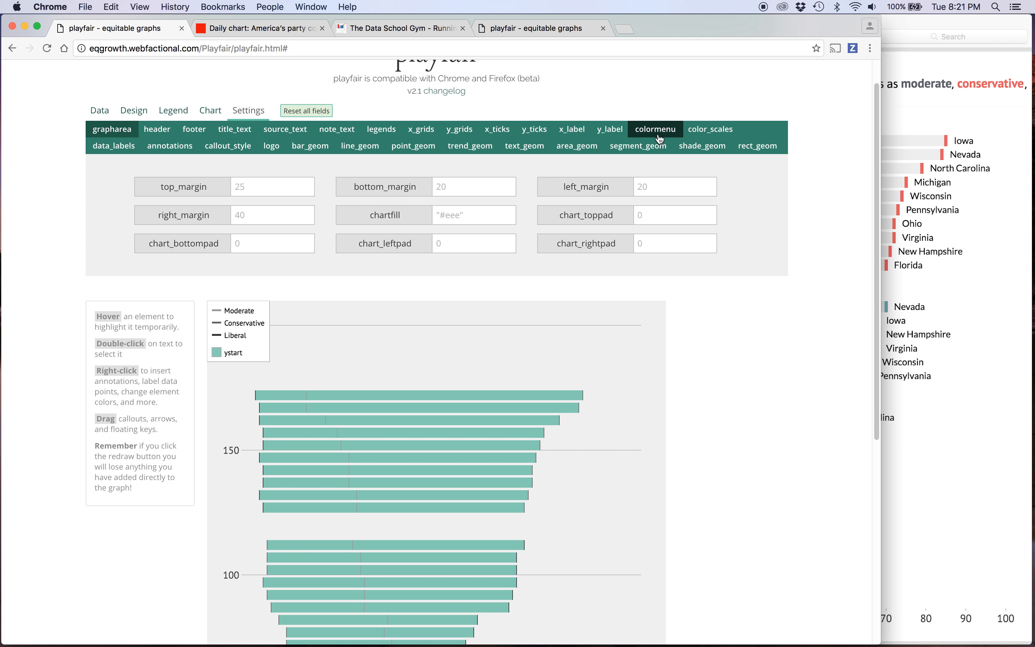
left_click(710, 129)
left_click(653, 188)
key("super+a")
key("super+v")
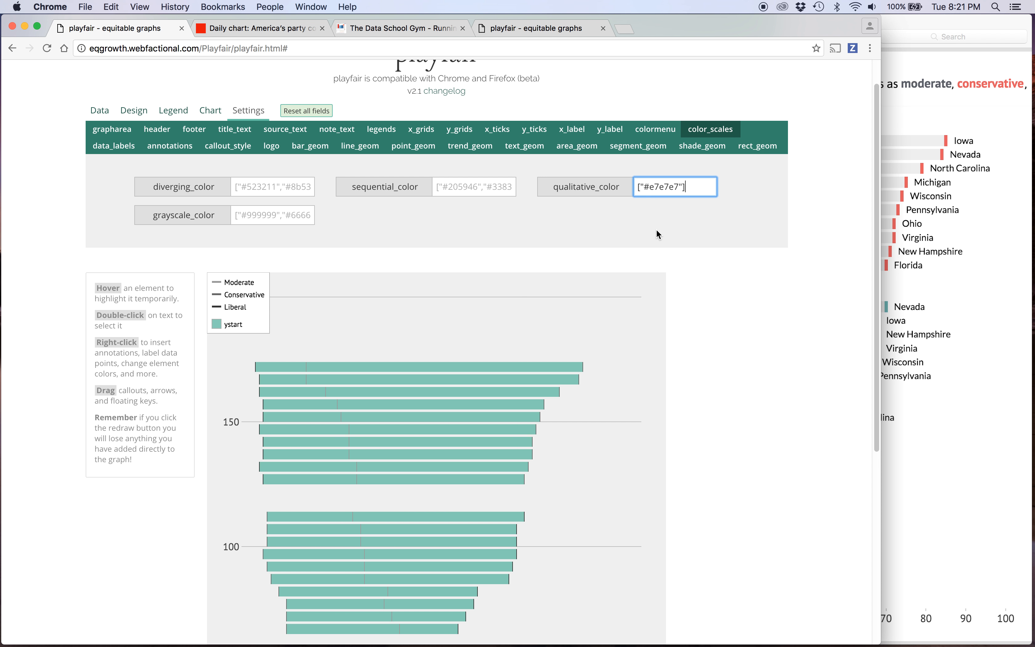
scroll(434, 320, "down", 7)
left_click(226, 589)
scroll(249, 333, "up", 3)
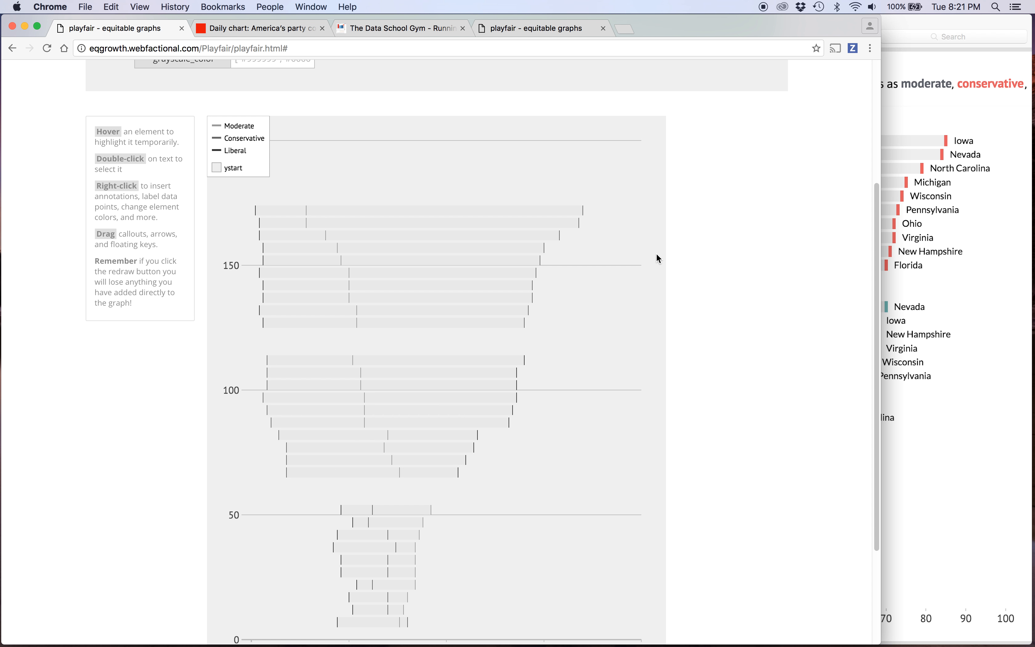
Set the graph area's chartfill to white and redraw the chart.
scroll(658, 258, "up", 5)
left_click(111, 164)
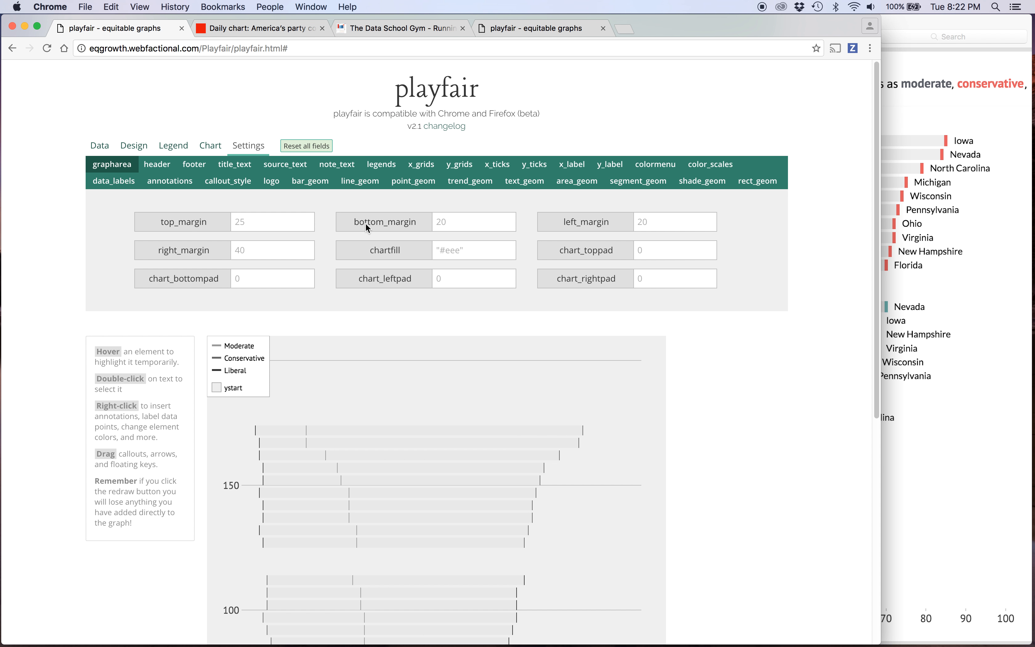
left_click(467, 251)
type("white")
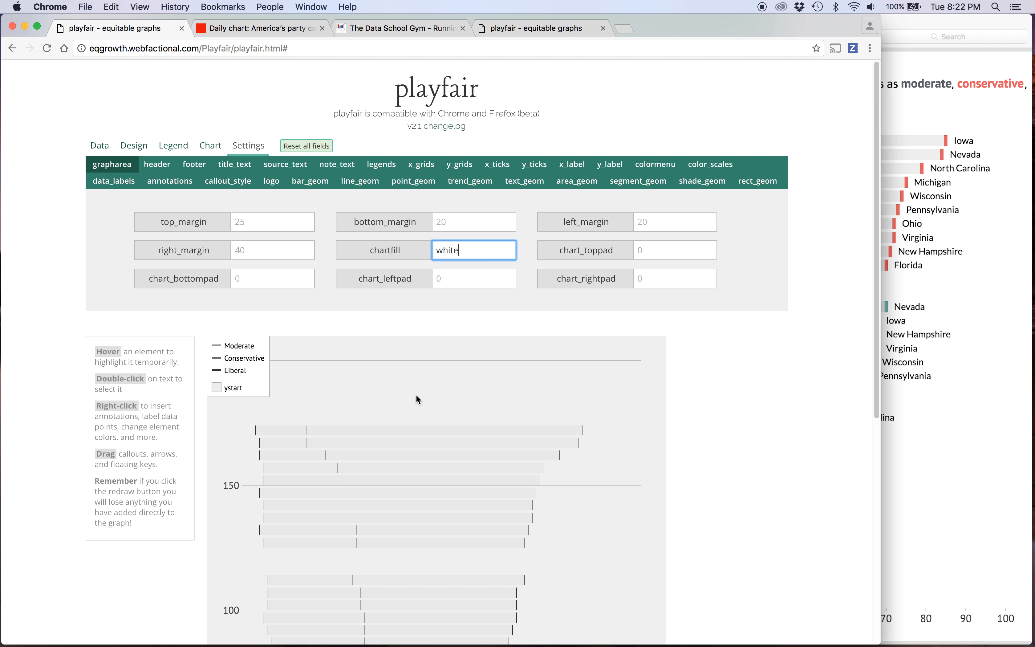
scroll(419, 400, "down", 8)
left_click(243, 595)
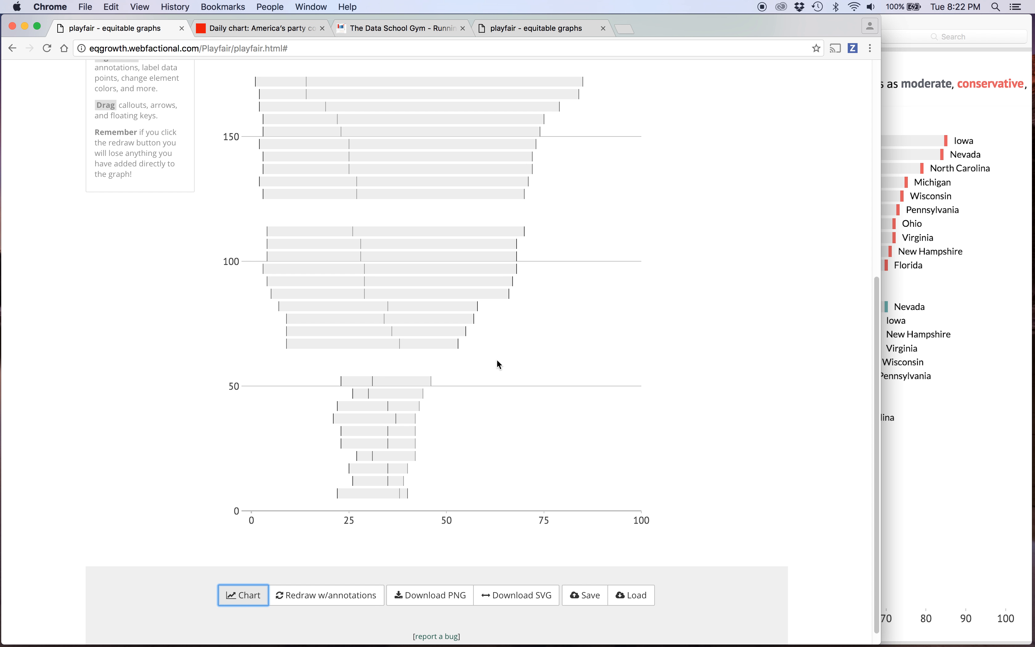
Turn off the Y gridlines and redraw the chart.
scroll(492, 361, "up", 7)
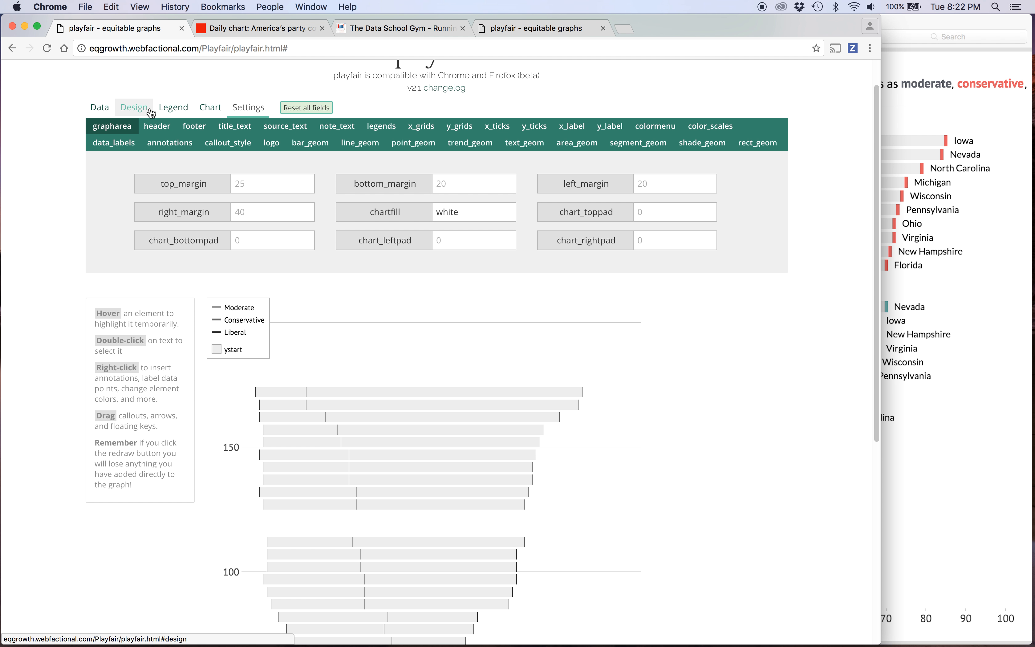
left_click(144, 112)
left_click(201, 127)
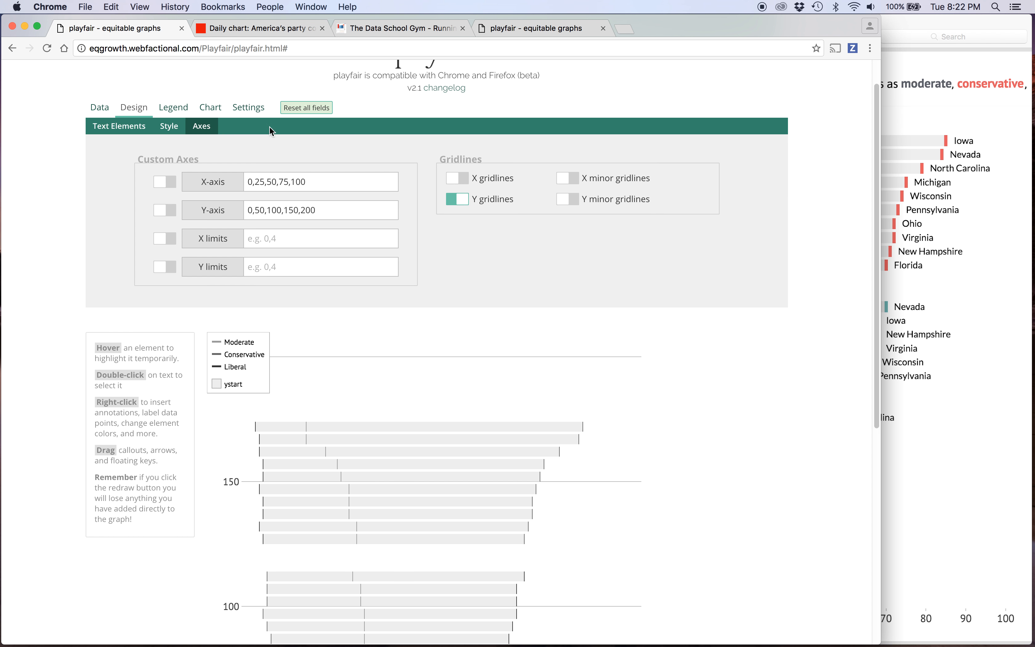
scroll(329, 403, "down", 8)
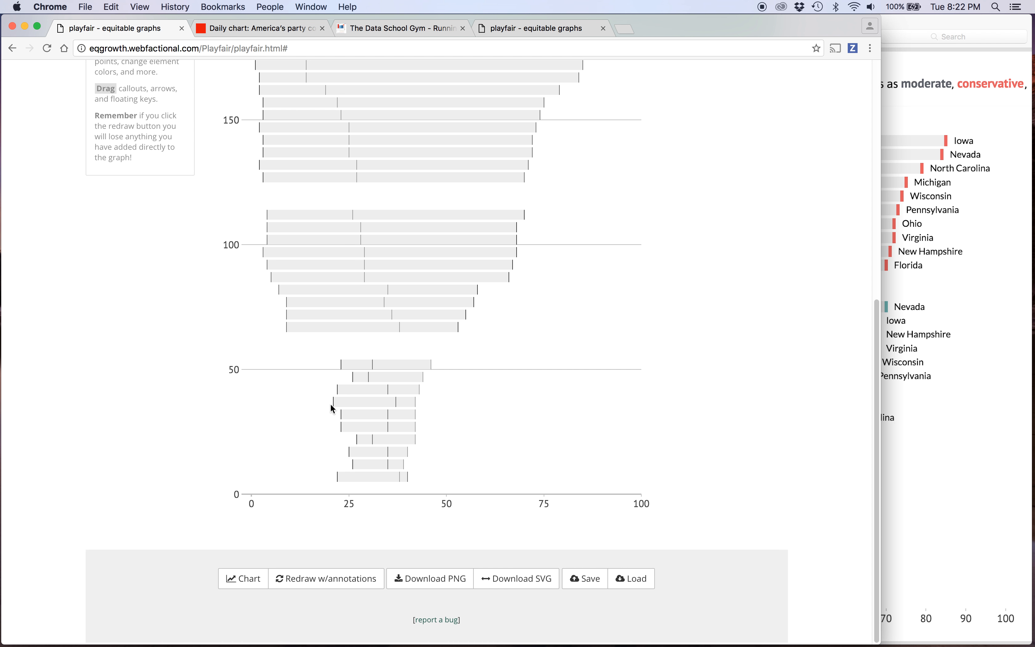
left_click(243, 580)
scroll(485, 294, "up", 5)
scroll(486, 294, "up", 3)
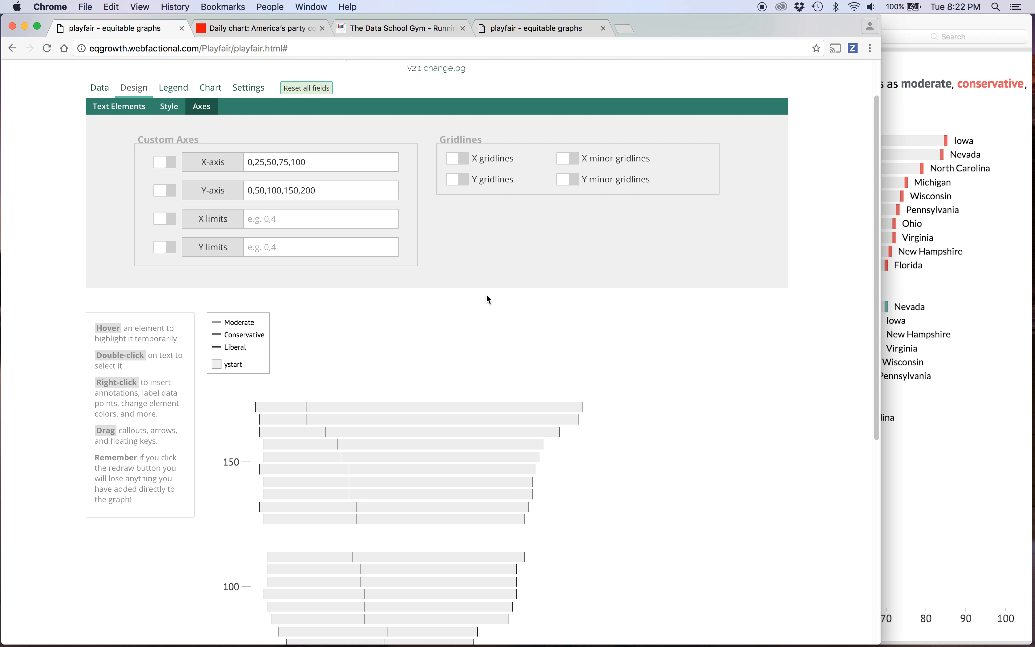
Narrow the playfair.png preview and the browser window so that the two sit side by side.
left_click(939, 299)
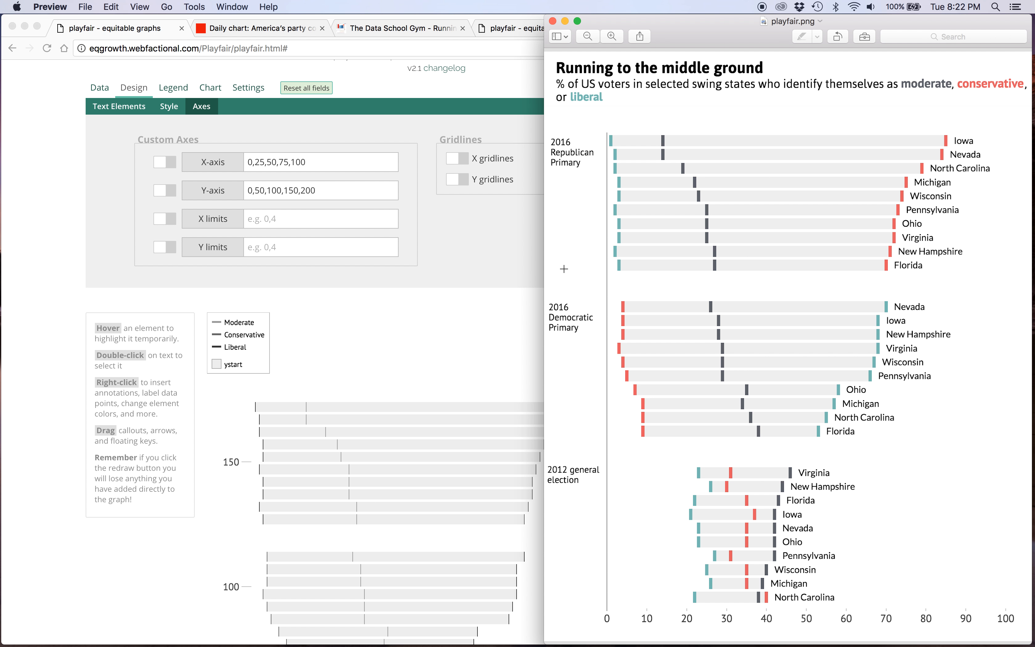
left_click_drag(546, 268, 735, 273)
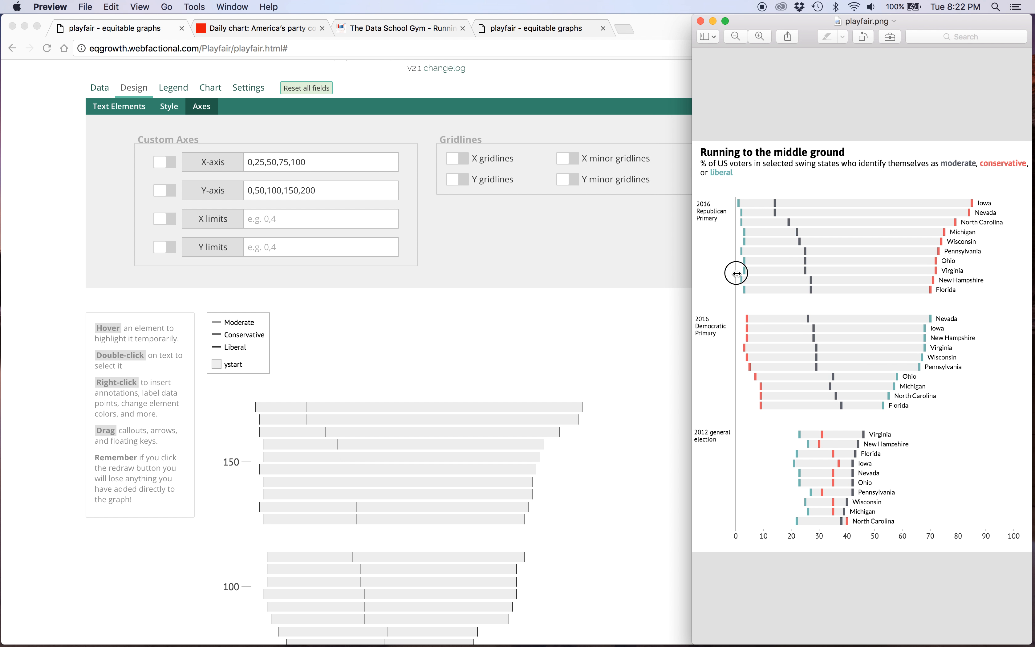
left_click(604, 321)
left_click_drag(883, 310, 682, 324)
Enter "Running to the middle ground" as the chart's headline.
left_click(96, 91)
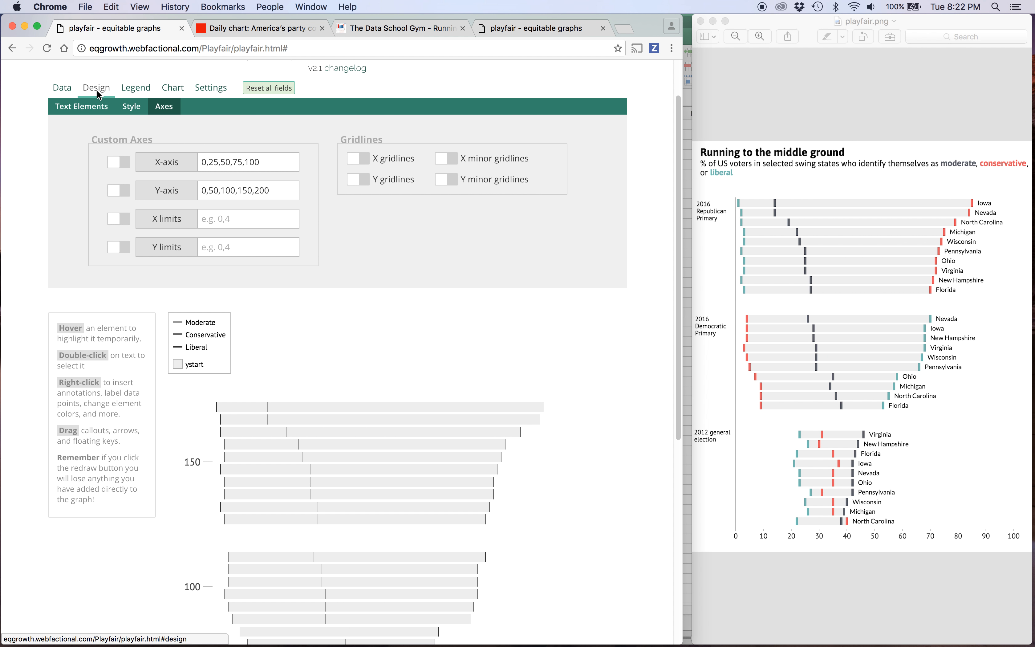
left_click(101, 106)
left_click(220, 153)
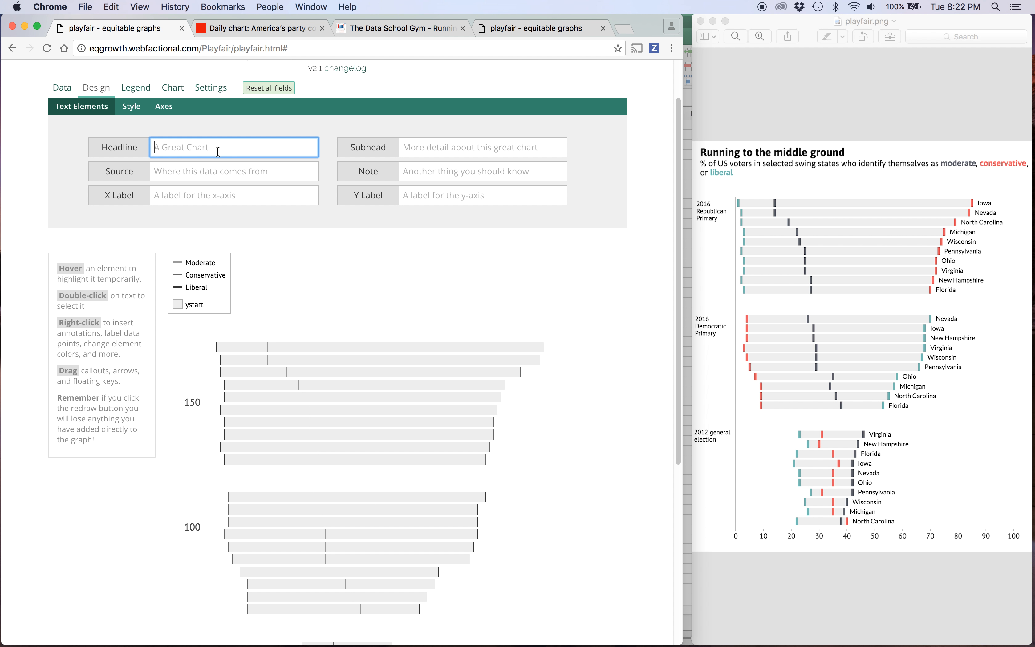
type("Running to the middle ground")
Enter the subhead "% of US voters in selected swing states who identify themselves as moderate, conservative, or liberal" and redraw the chart.
key("Tab")
key("Tab")
key("Tab")
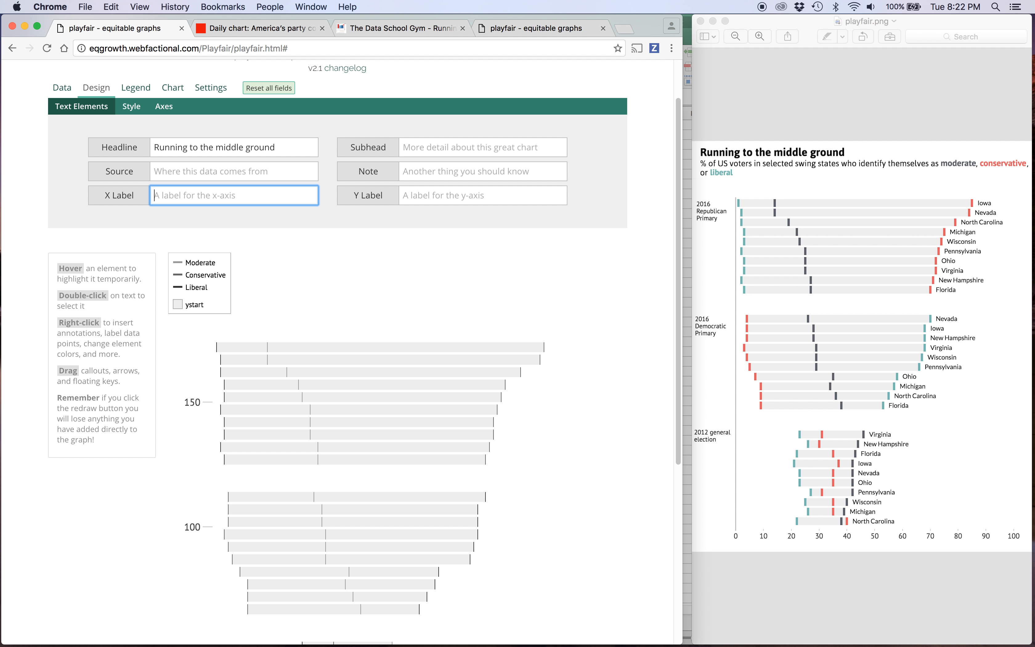
type("% of US voters in s")
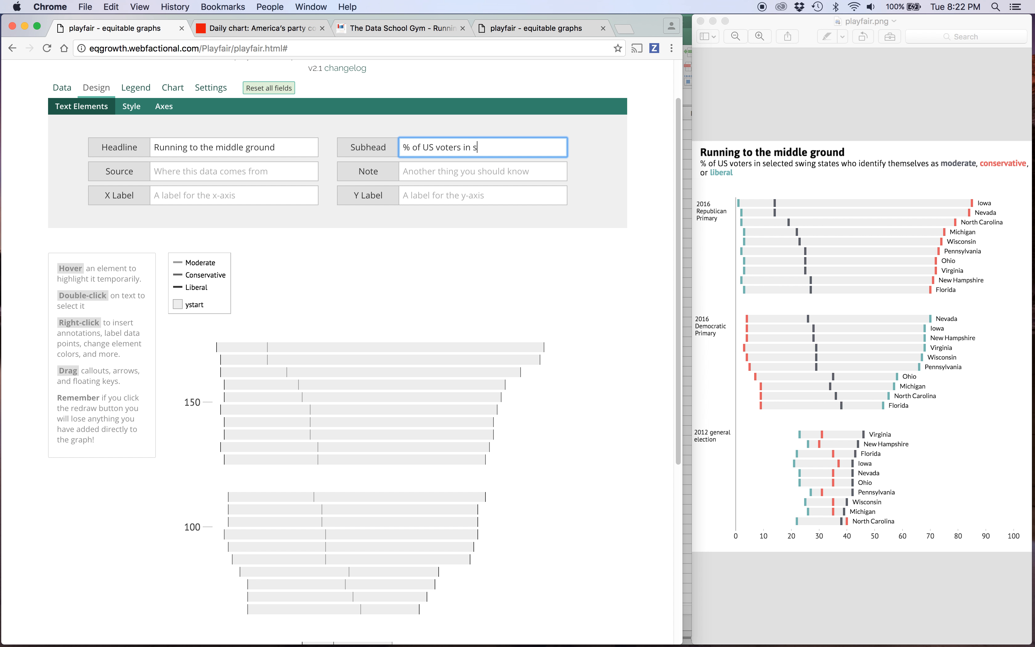
type("elected swing states who identify themselv")
type("es as moderate, con")
type("servative, or li")
type("beral")
scroll(201, 474, "down", 10)
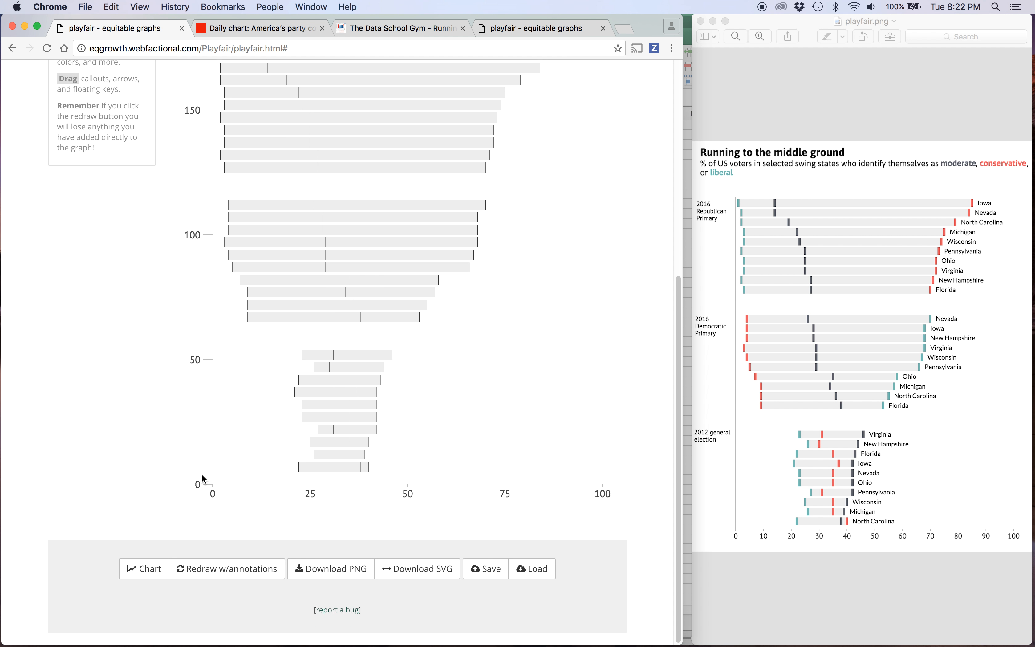
left_click(143, 581)
scroll(293, 396, "up", 5)
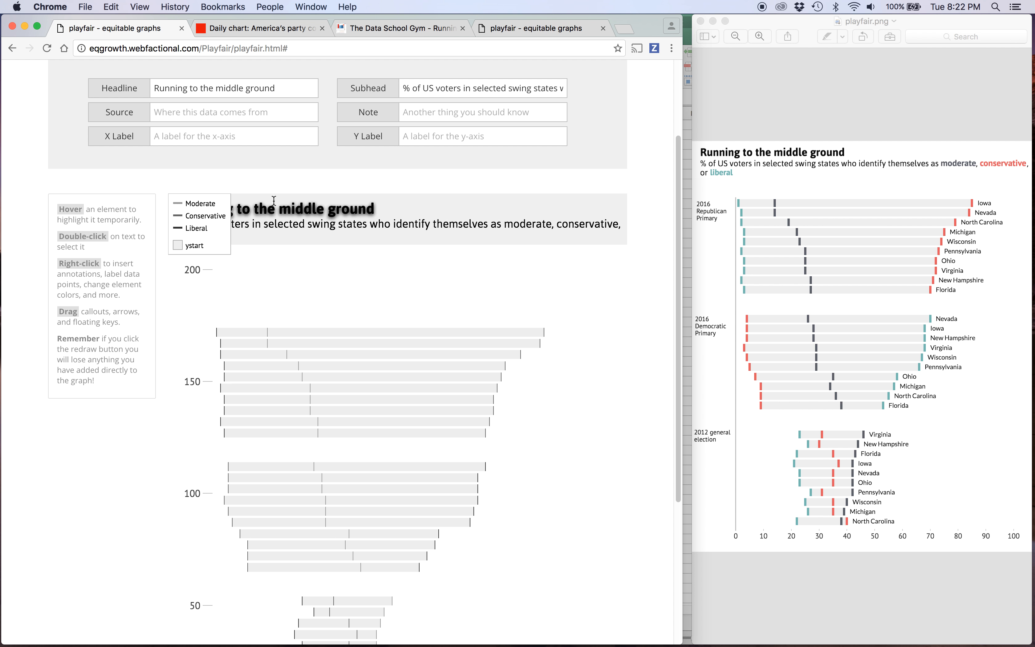
Set the chart header's headerfill to white and redraw the chart.
scroll(259, 176, "up", 3)
left_click(210, 87)
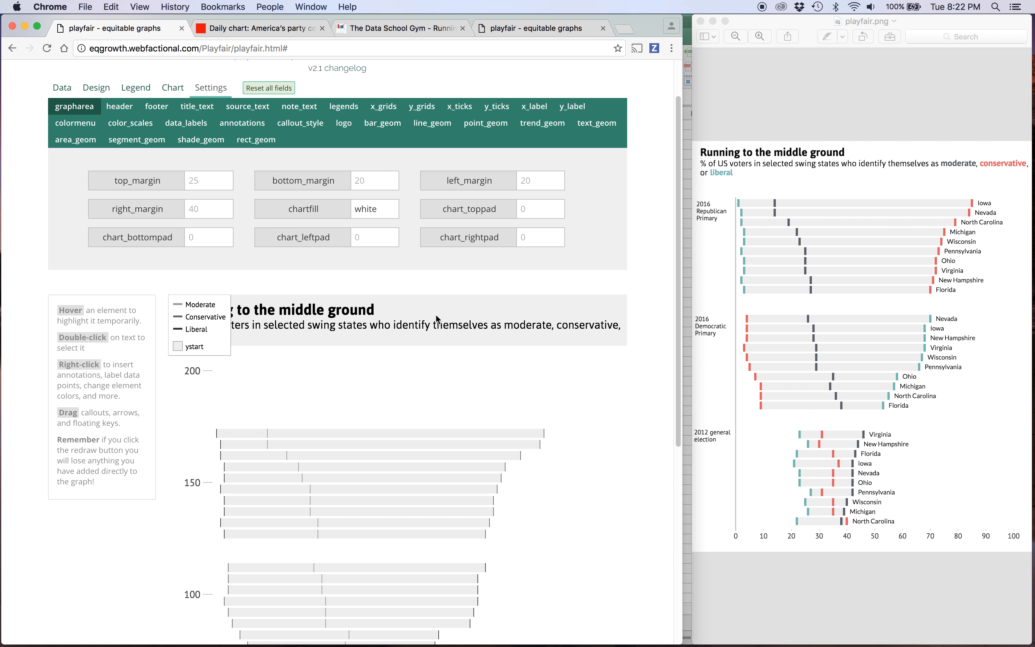
left_click(119, 106)
left_click(368, 188)
type("white")
scroll(351, 410, "down", 8)
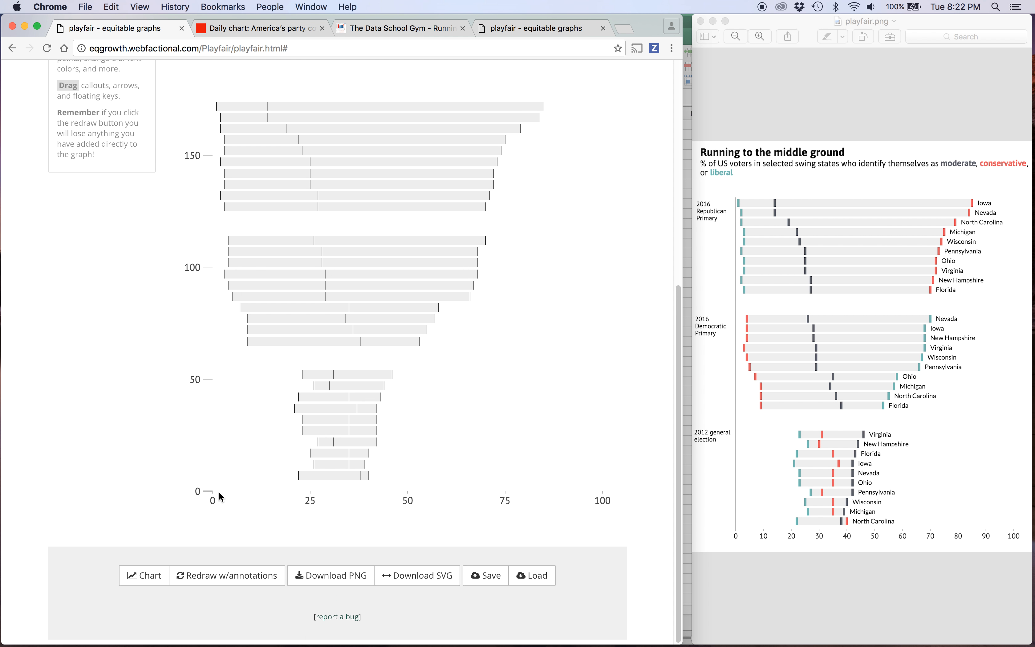
left_click(132, 575)
scroll(323, 357, "up", 5)
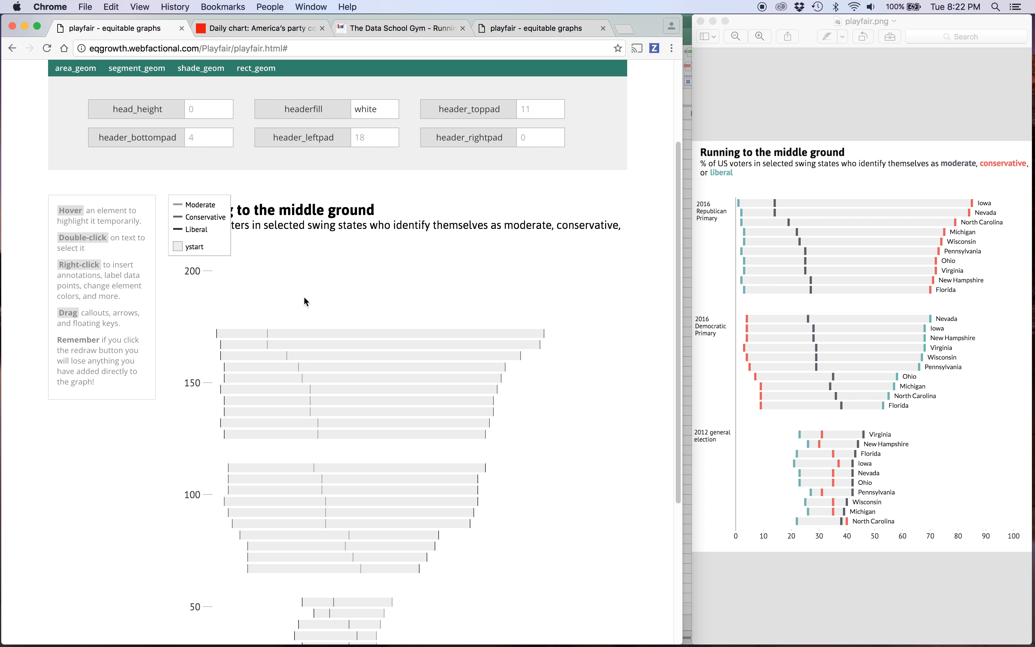
Remove the floating legend covering the chart's headline.
scroll(285, 290, "up", 2)
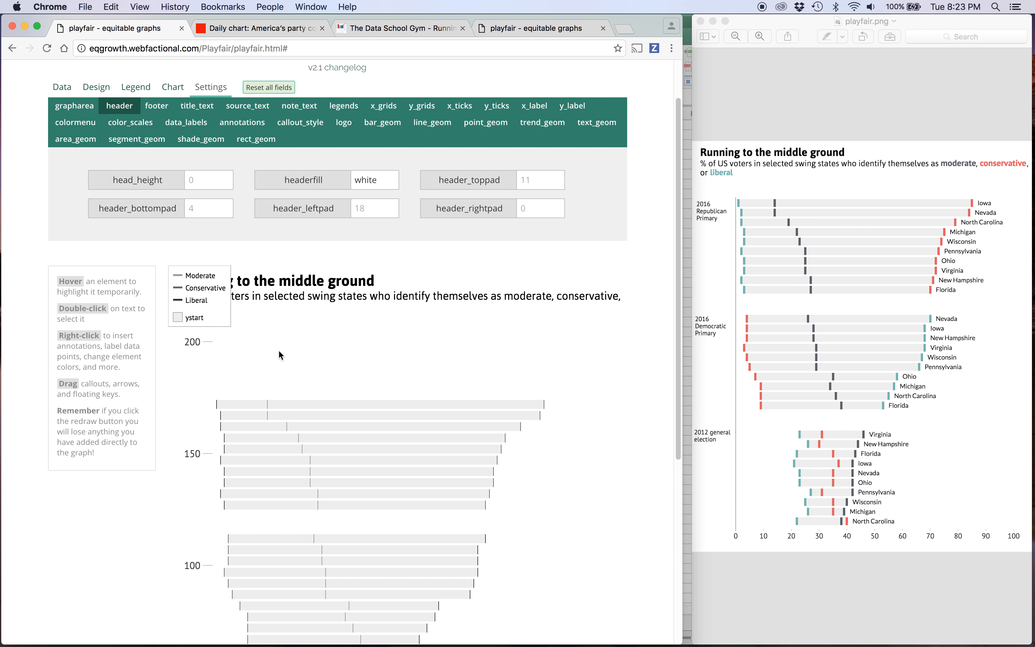
left_click(136, 87)
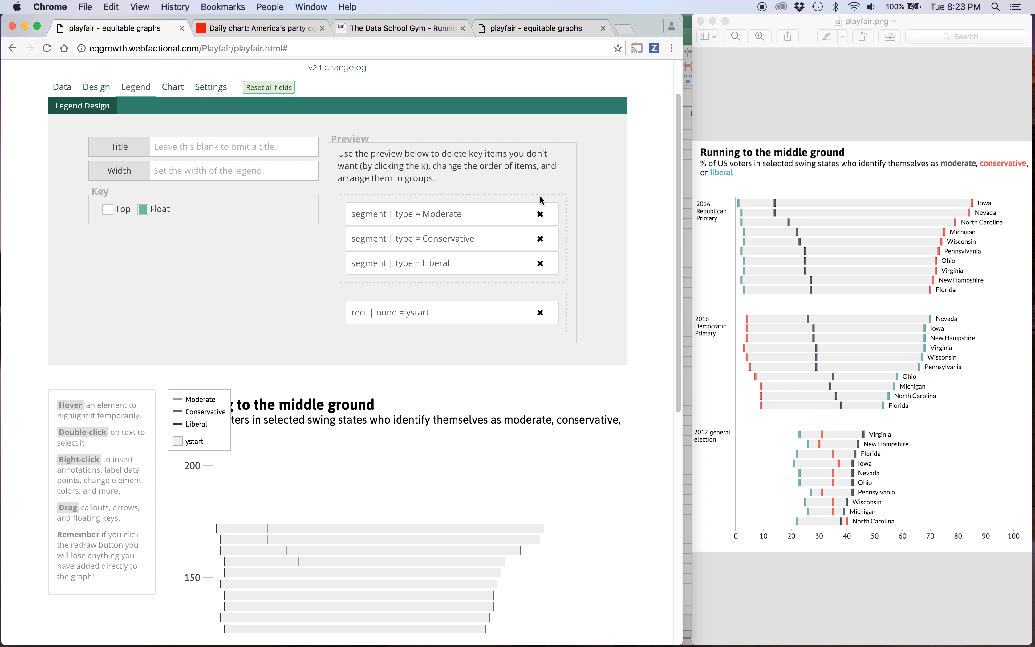
left_click(173, 87)
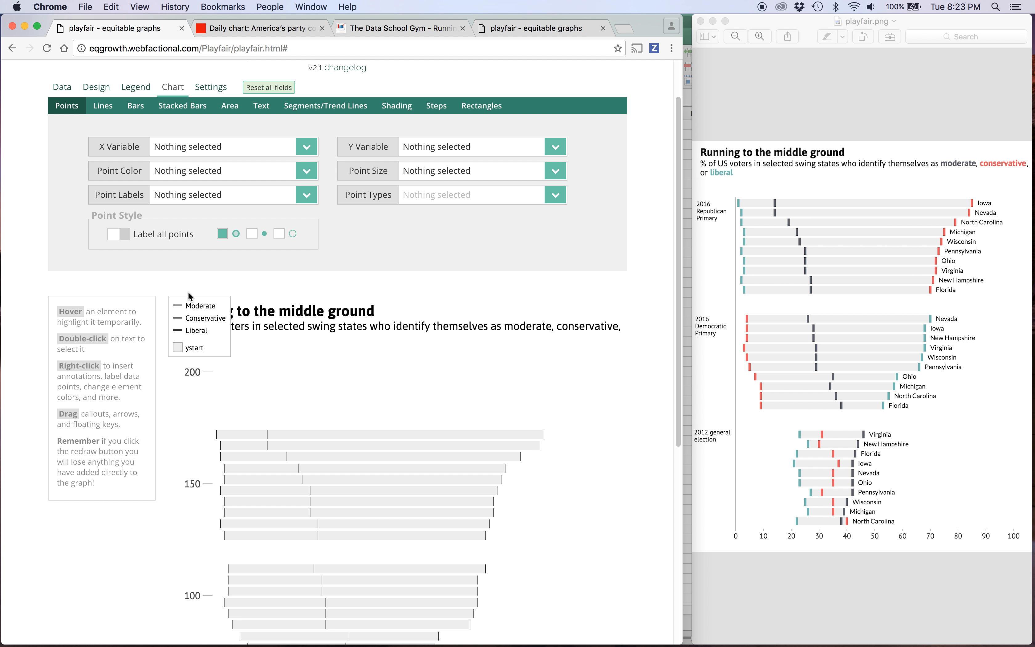
left_click(216, 353)
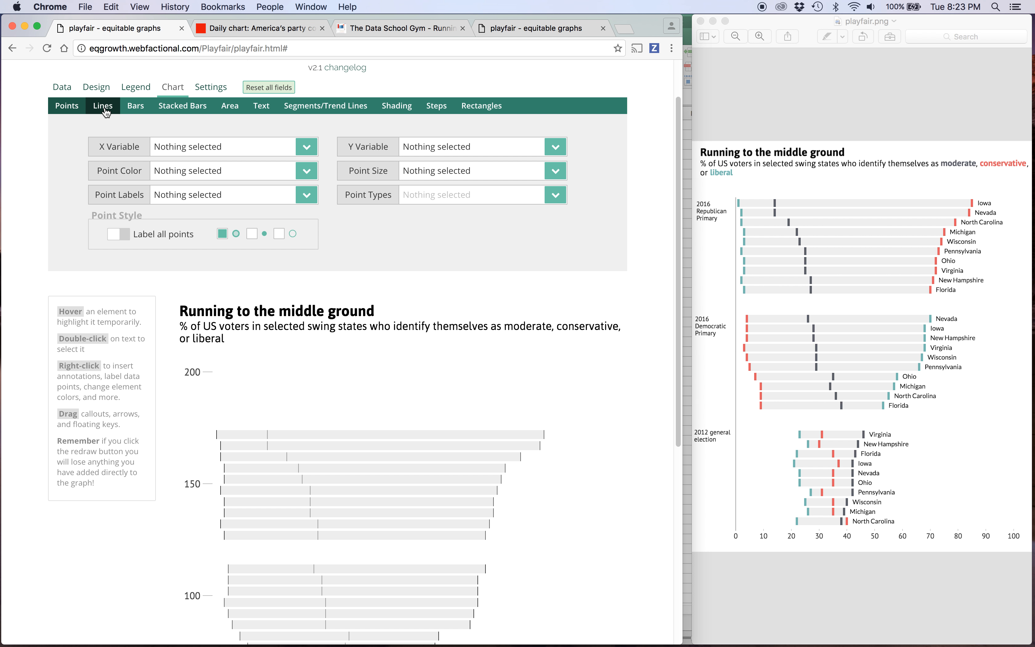
Enable the custom Y-axis and set its values to 0,50,100,150.
left_click(96, 87)
left_click(166, 107)
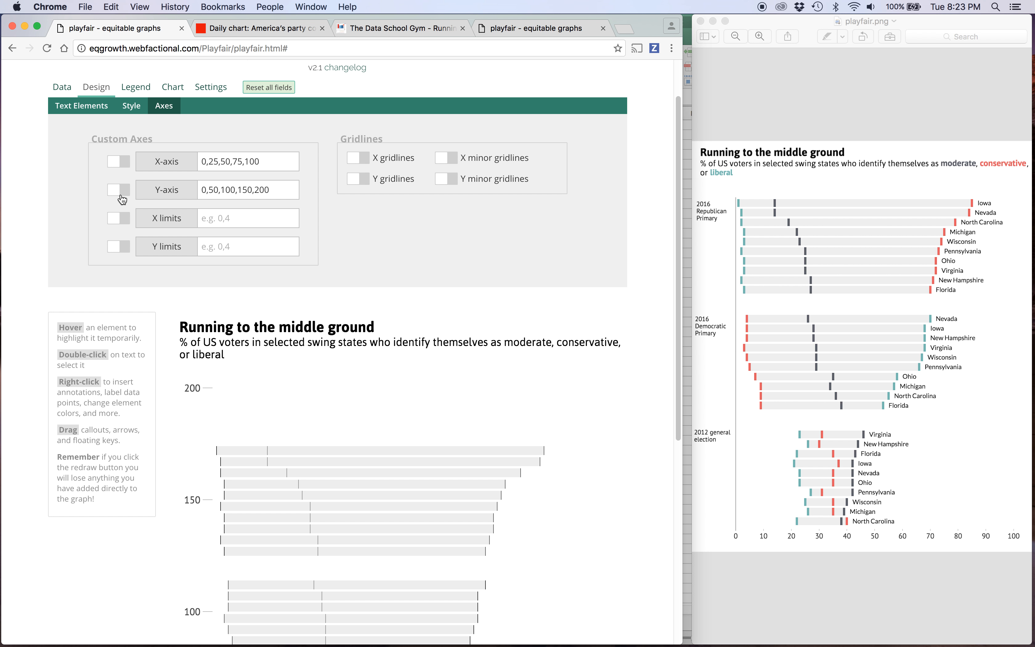
left_click(121, 197)
scroll(291, 369, "down", 5)
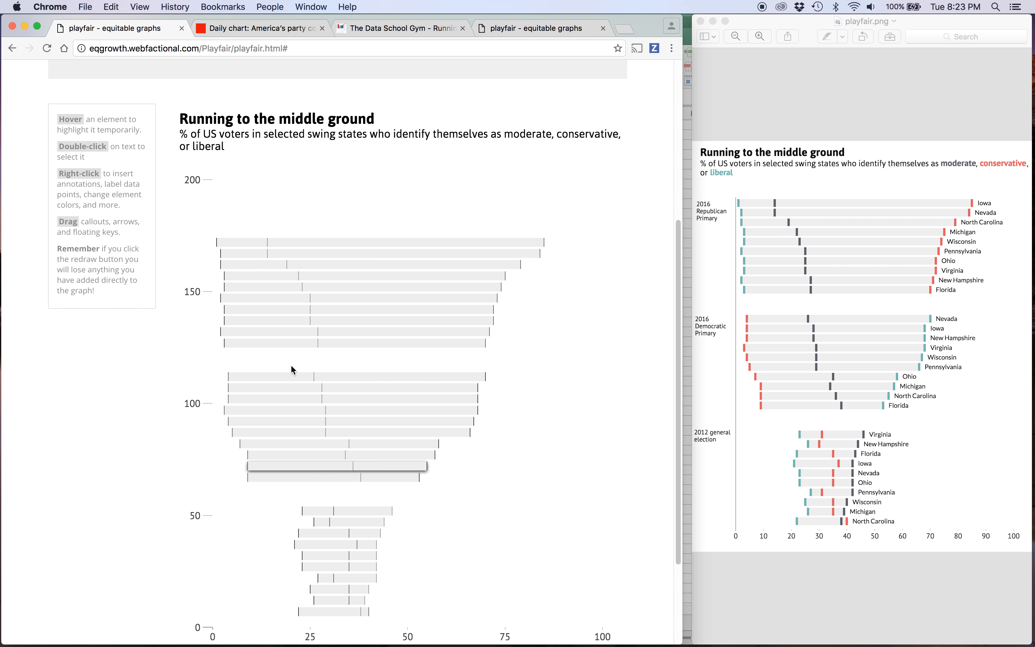
scroll(291, 365, "up", 5)
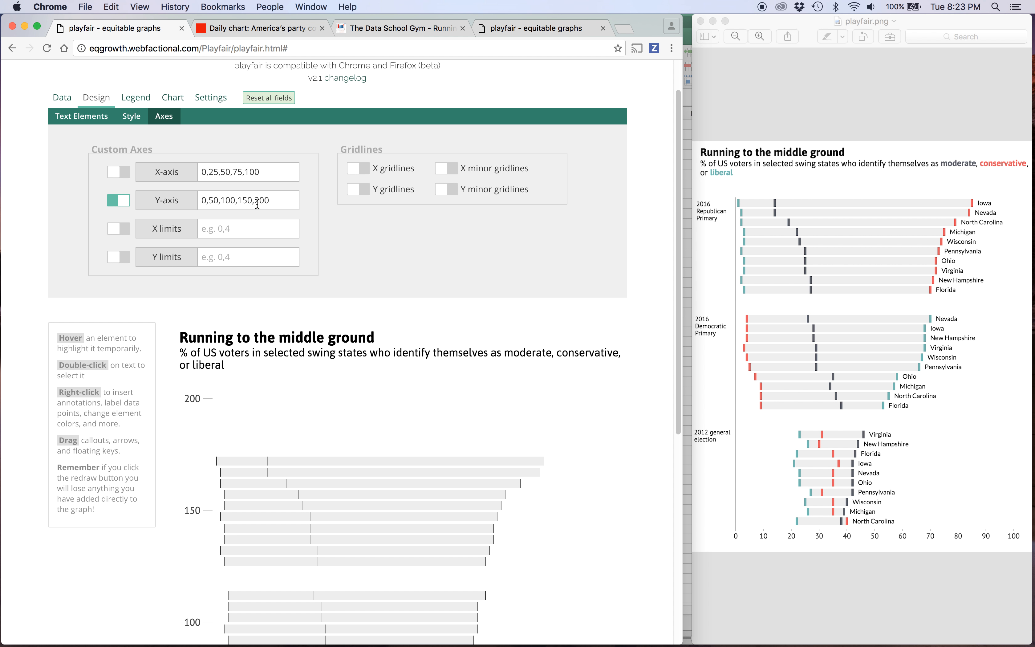
left_click_drag(253, 202, 310, 200)
key("BackSpace")
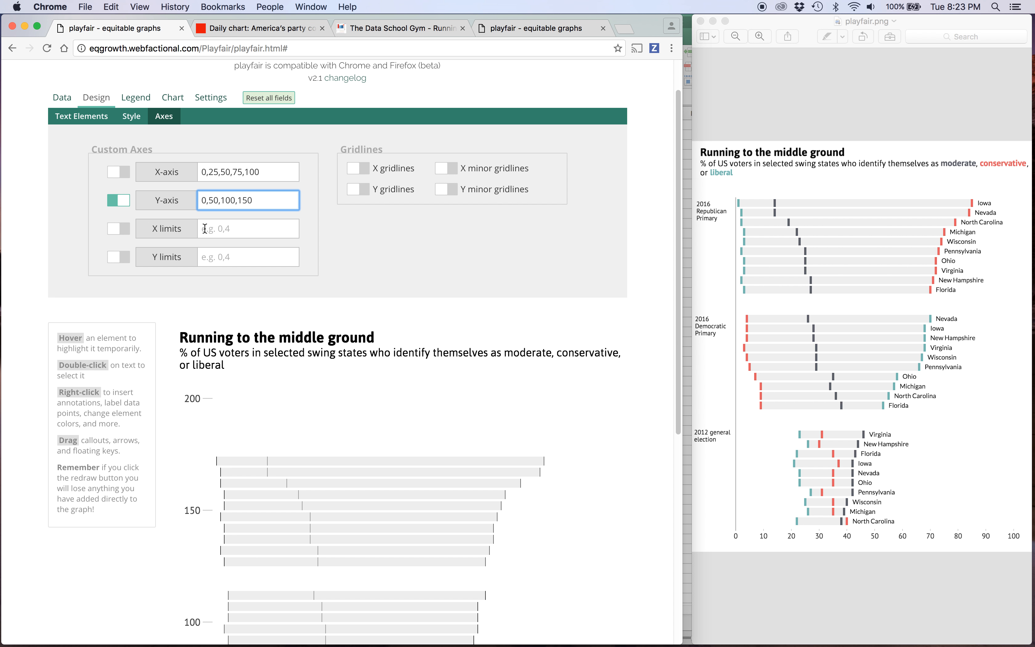
Enable custom Y limits, set them to 0,180, and redraw the chart.
left_click(119, 257)
type("0,180")
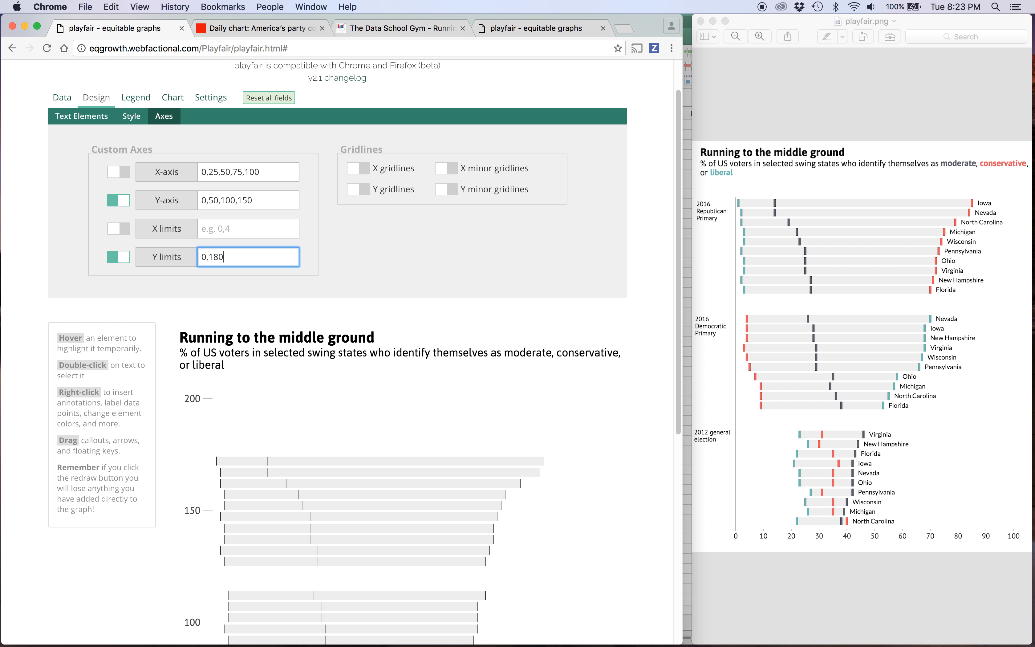
scroll(393, 318, "down", 10)
left_click(144, 584)
Set the Y limits to 0,174, redraw the chart, and check the fit of the bars.
scroll(170, 346, "up", 5)
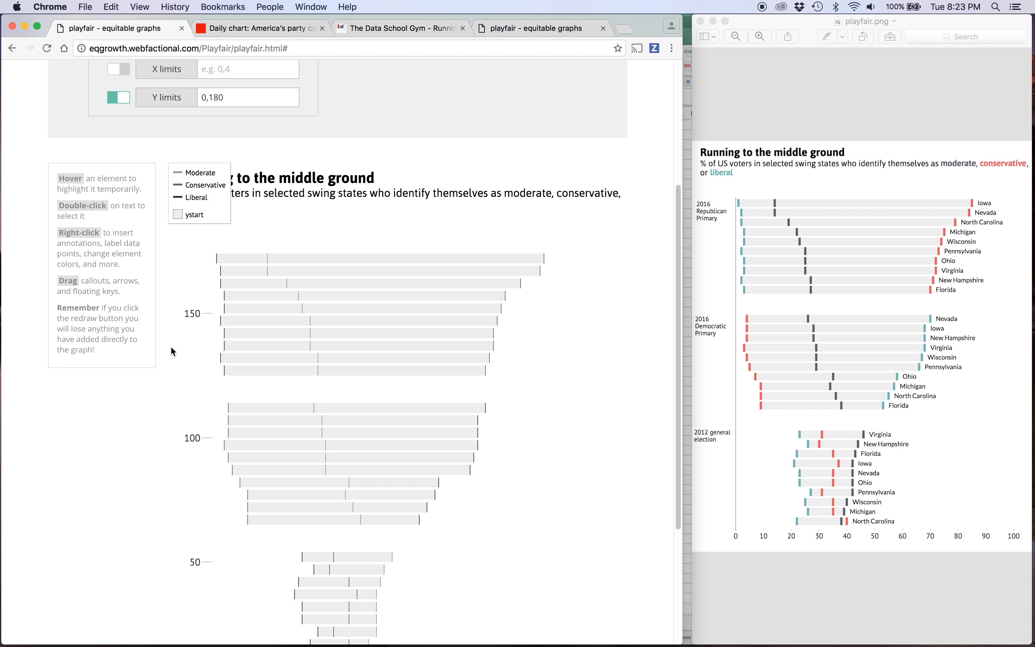
scroll(225, 214, "up", 2)
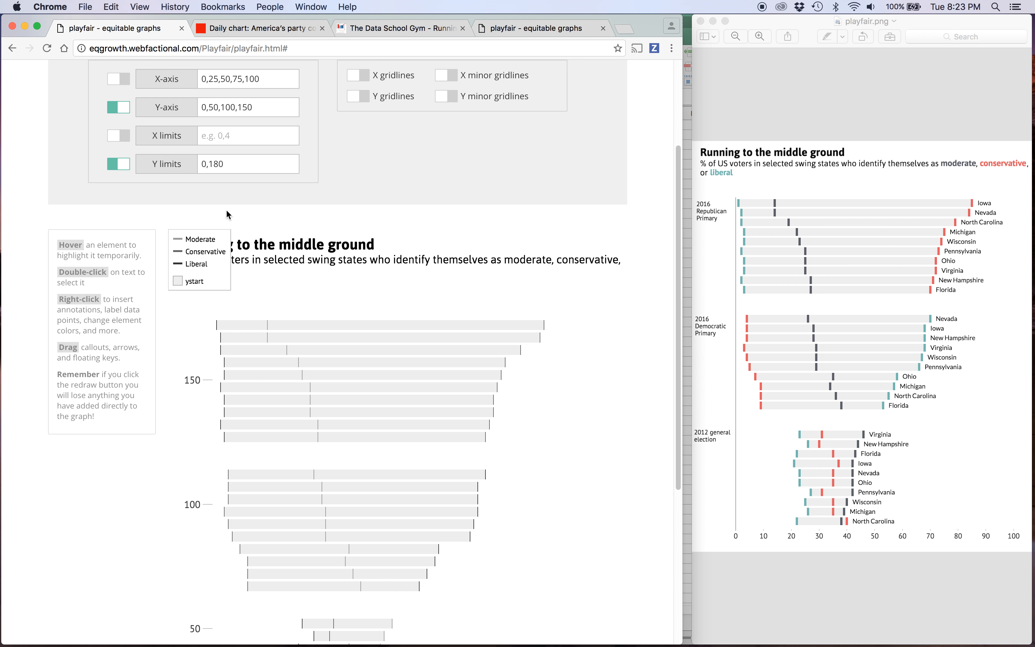
scroll(227, 233, "up", 1)
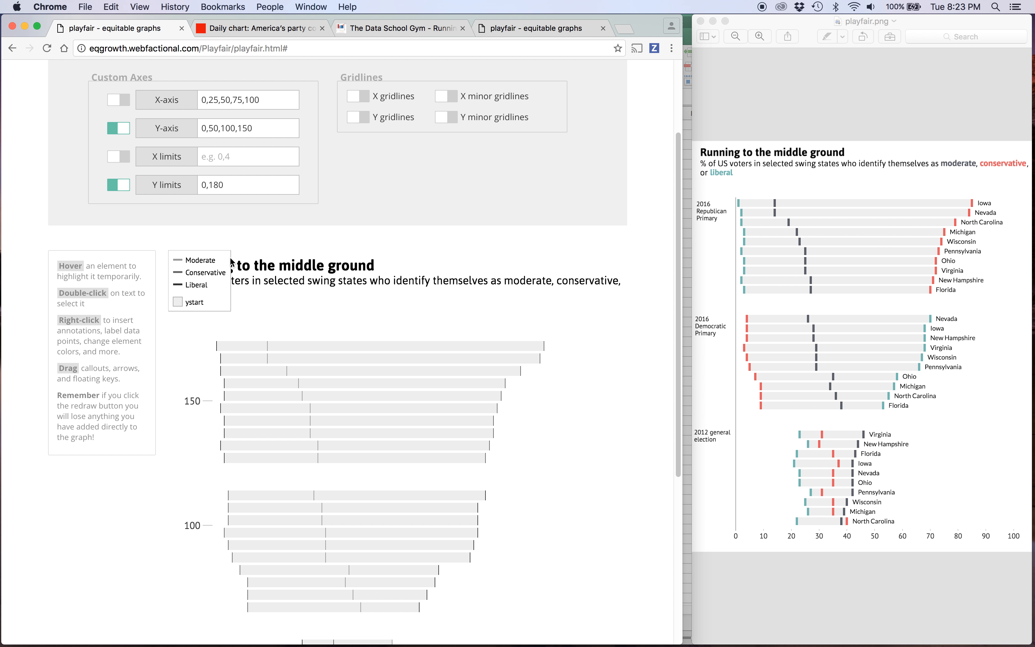
left_click(215, 185)
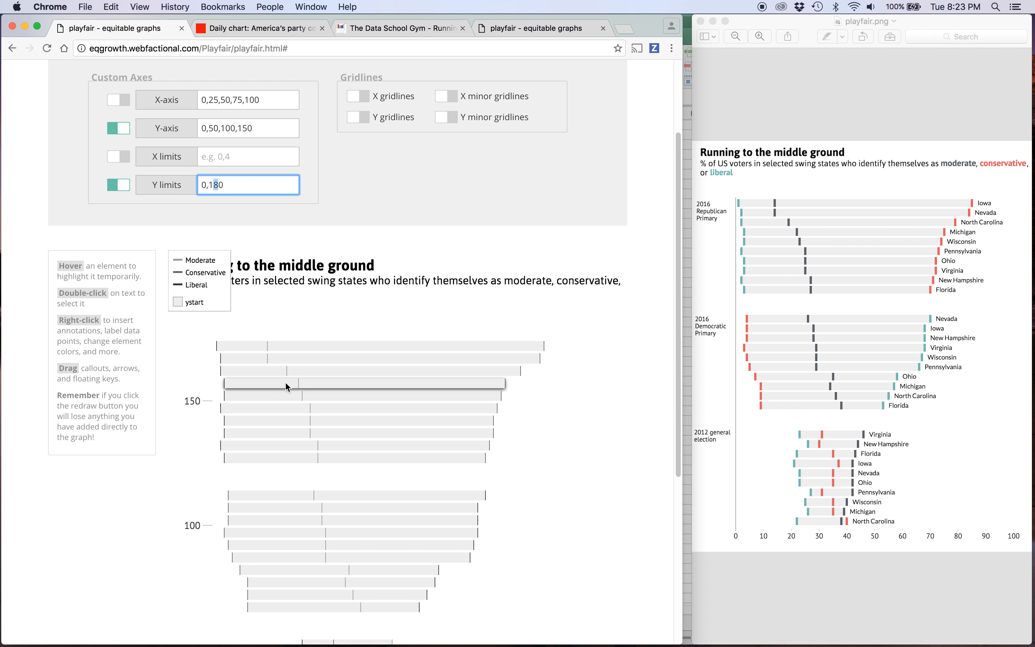
type("5")
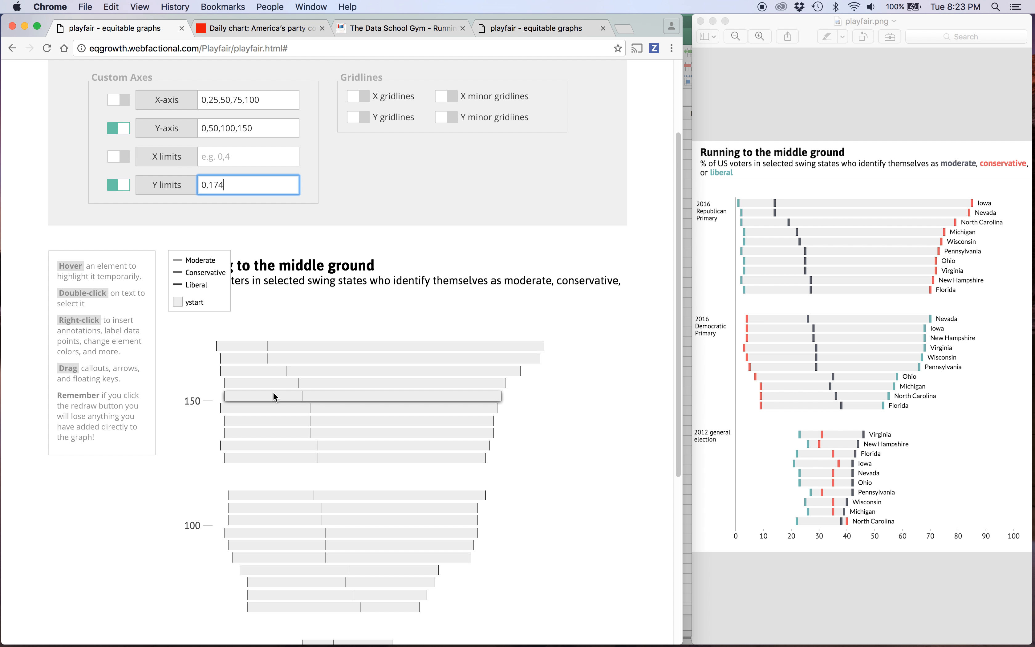
scroll(274, 391, "down", 6)
left_click(150, 583)
scroll(182, 347, "up", 7)
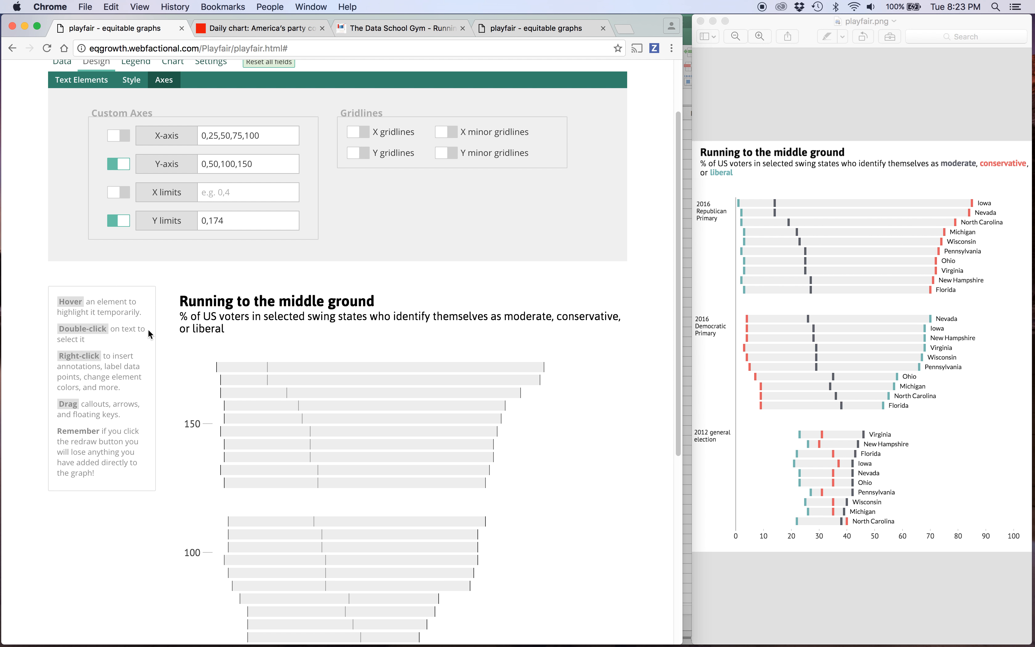
scroll(537, 470, "down", 7)
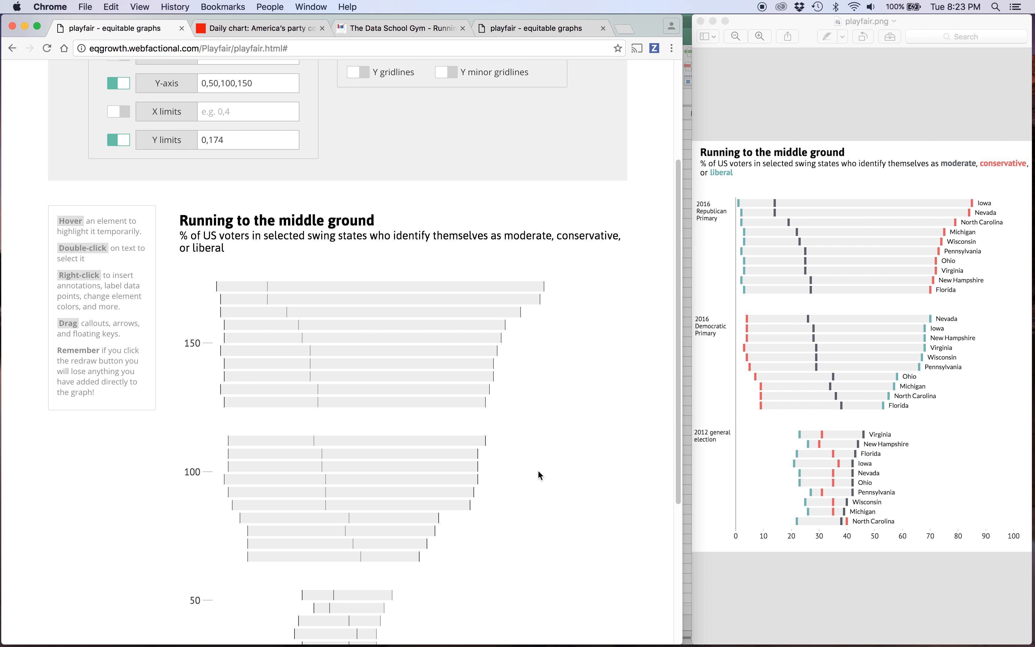
Set both xtick_length and ytick_length to 0 and redraw the chart.
scroll(538, 470, "up", 8)
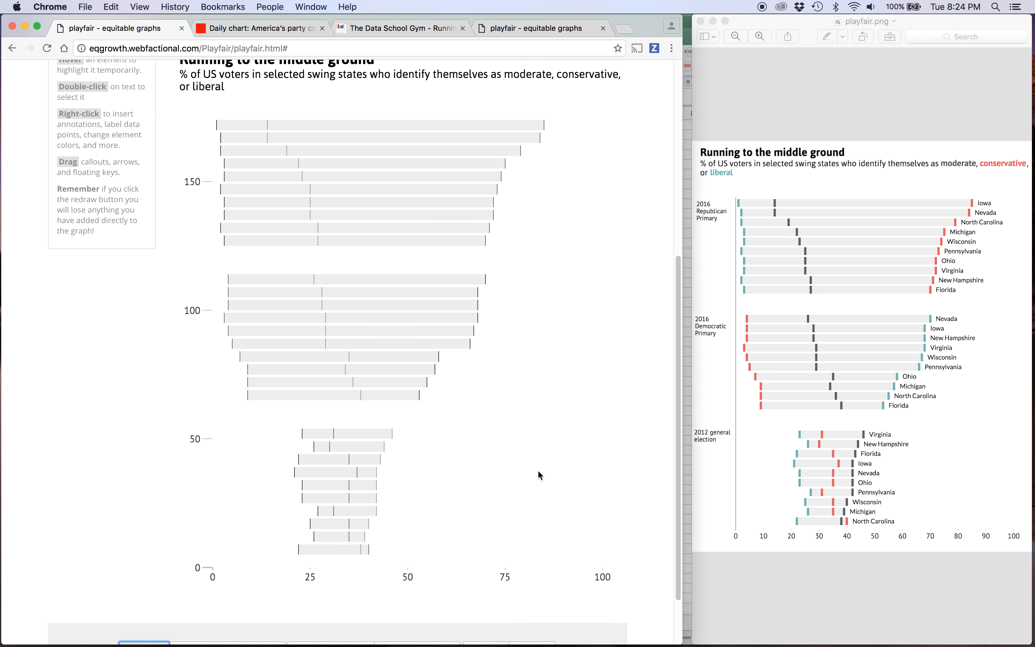
left_click(201, 111)
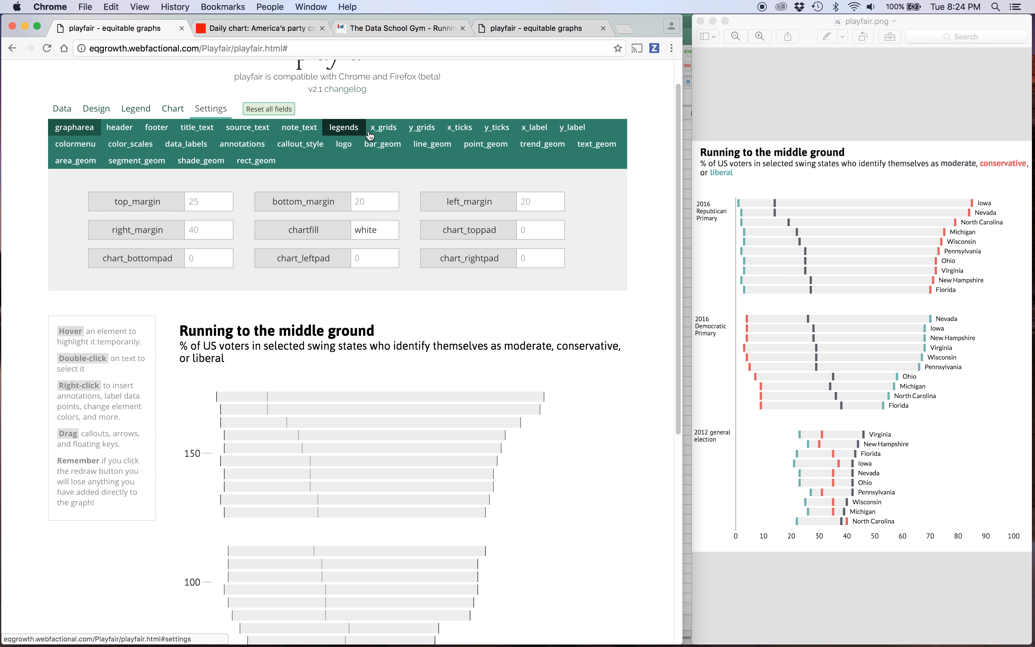
left_click(458, 128)
scroll(324, 482, "down", 1)
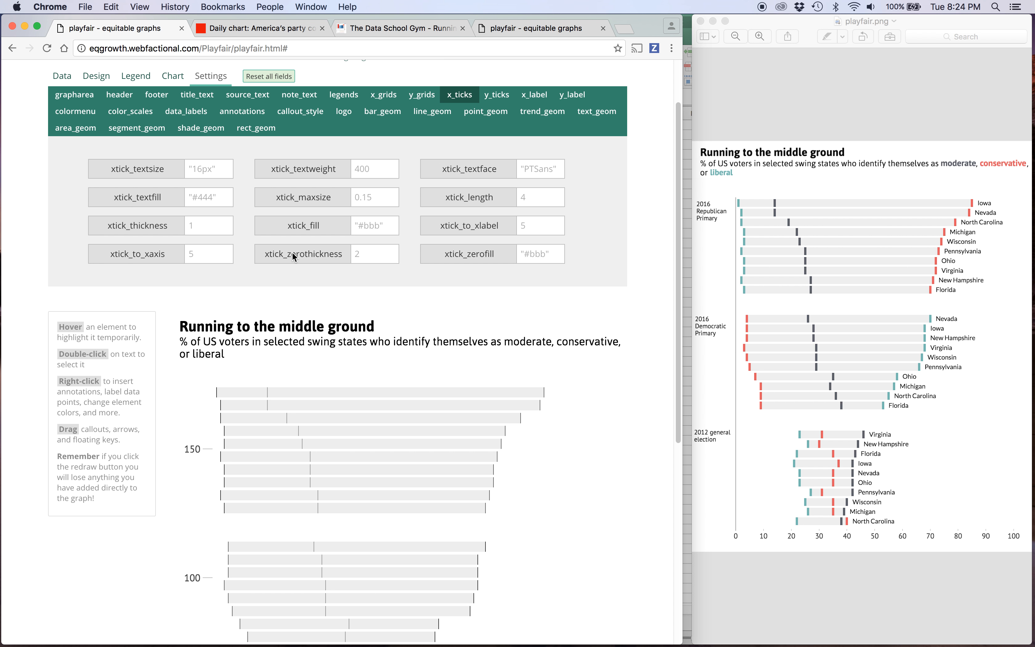
left_click(528, 204)
left_click(504, 96)
left_click(531, 197)
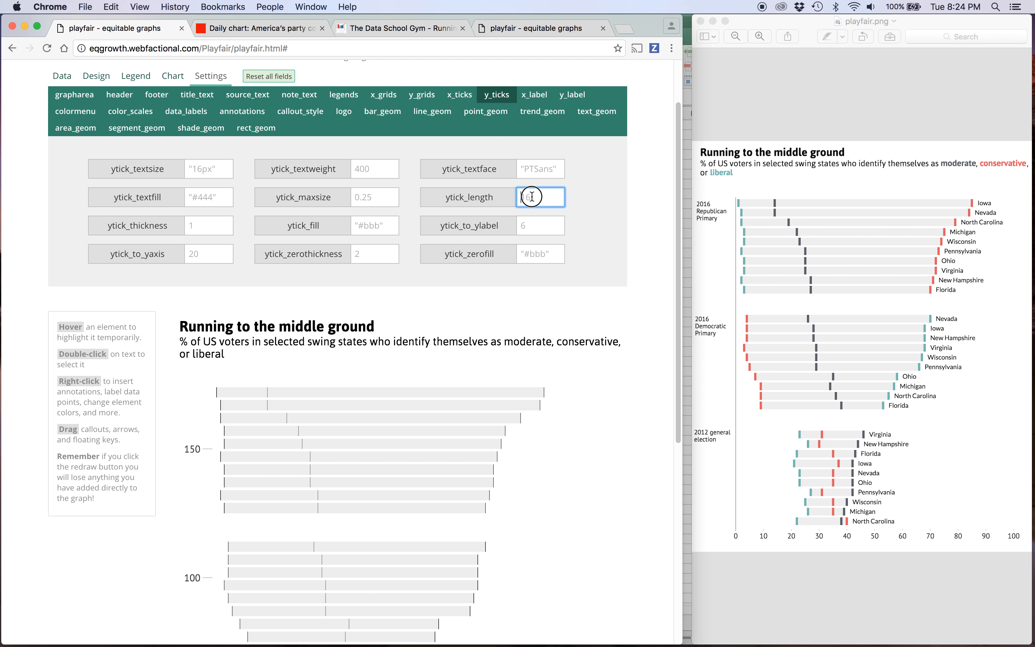
scroll(316, 390, "down", 7)
left_click(142, 623)
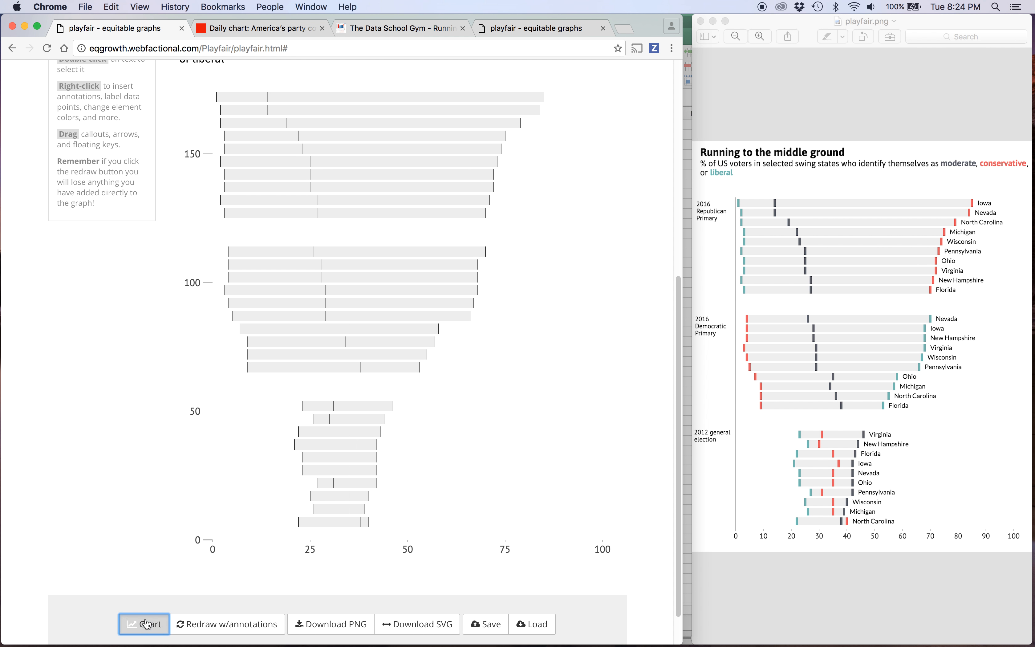
Set xtick_length to 2 and redraw the chart.
scroll(302, 401, "up", 9)
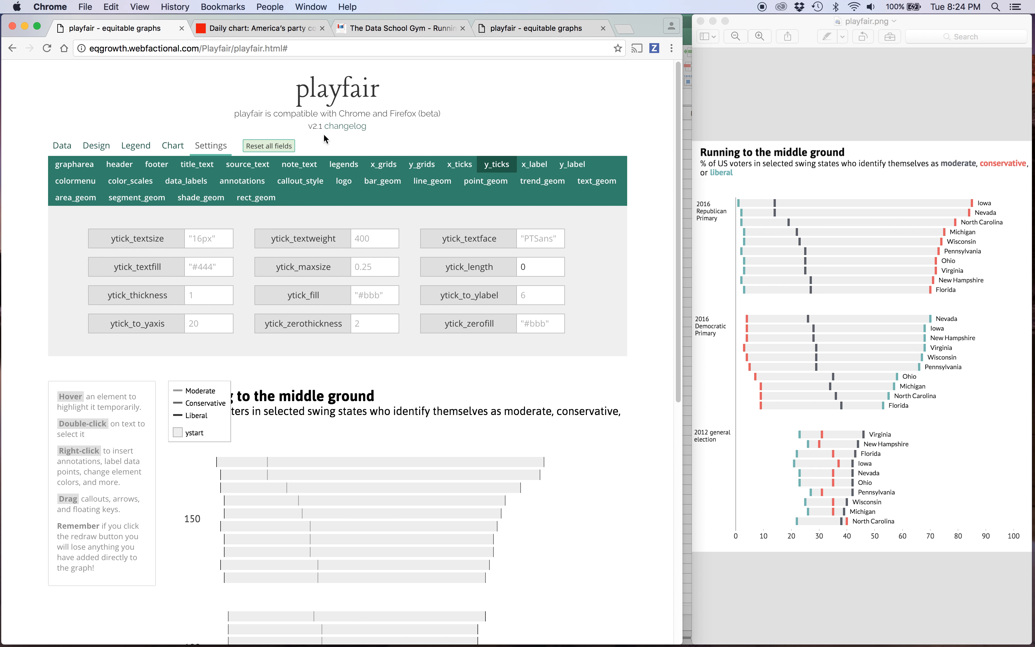
left_click(459, 163)
left_click(492, 266)
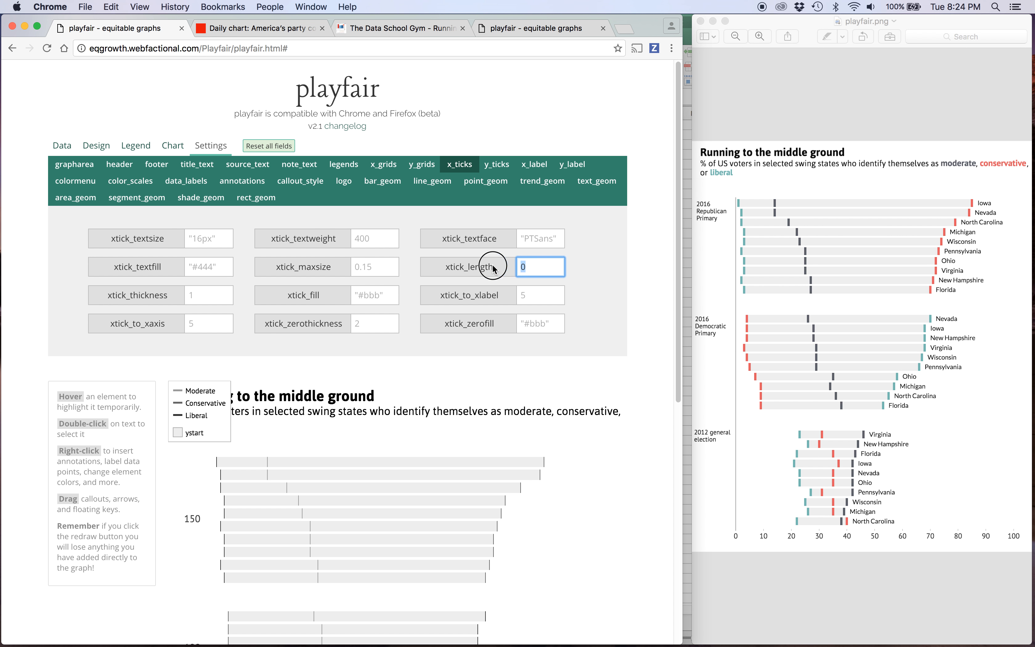
scroll(401, 440, "down", 9)
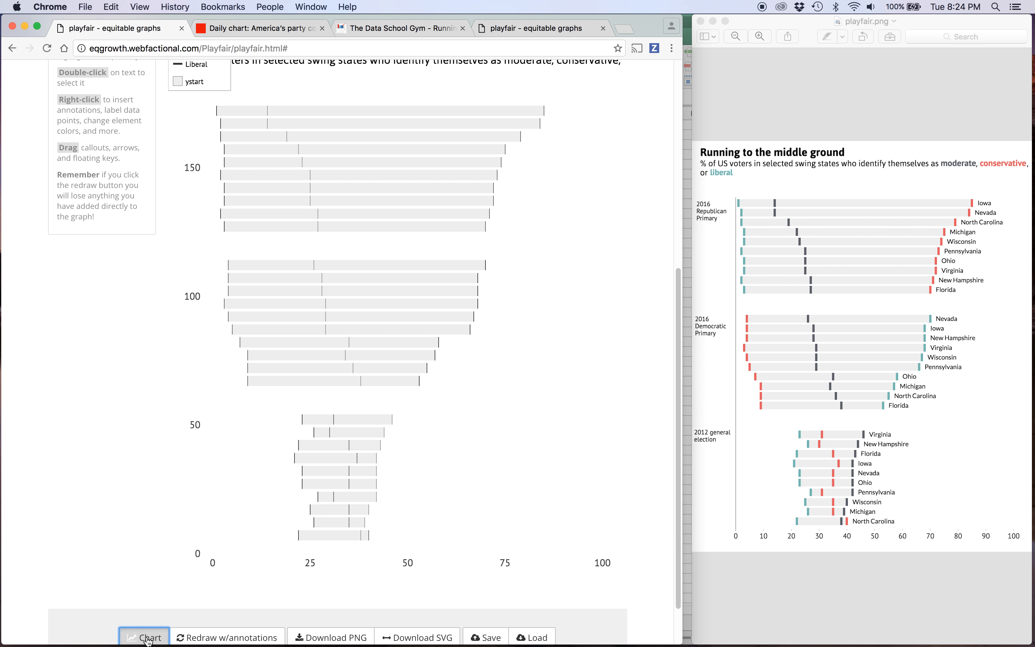
scroll(151, 565, "up", 9)
left_click(530, 279)
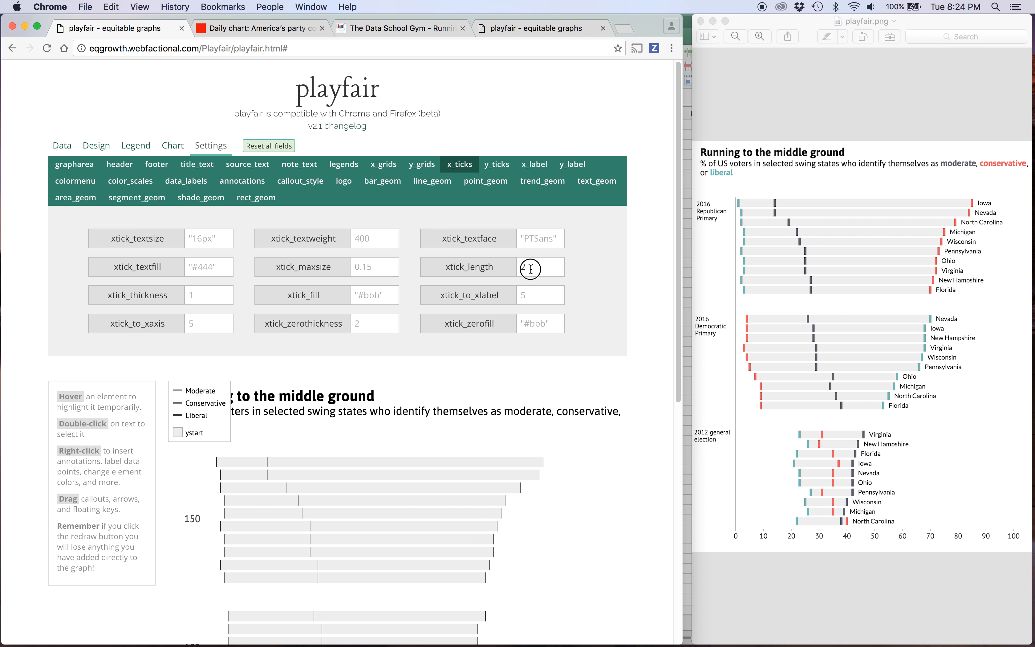
scroll(150, 640, "down", 6)
scroll(150, 640, "down", 4)
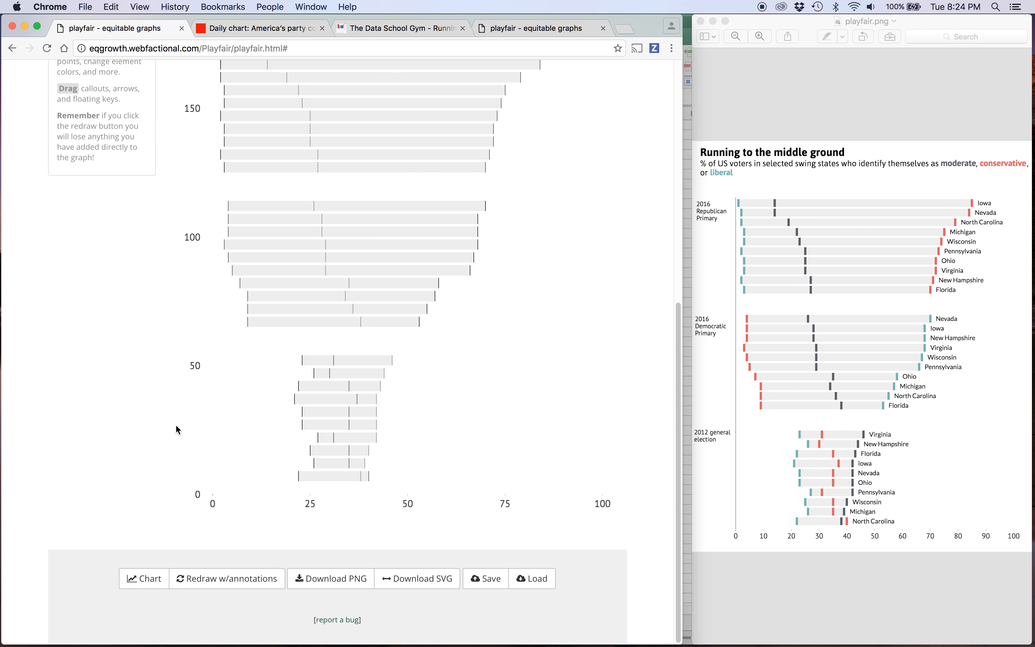
left_click(144, 580)
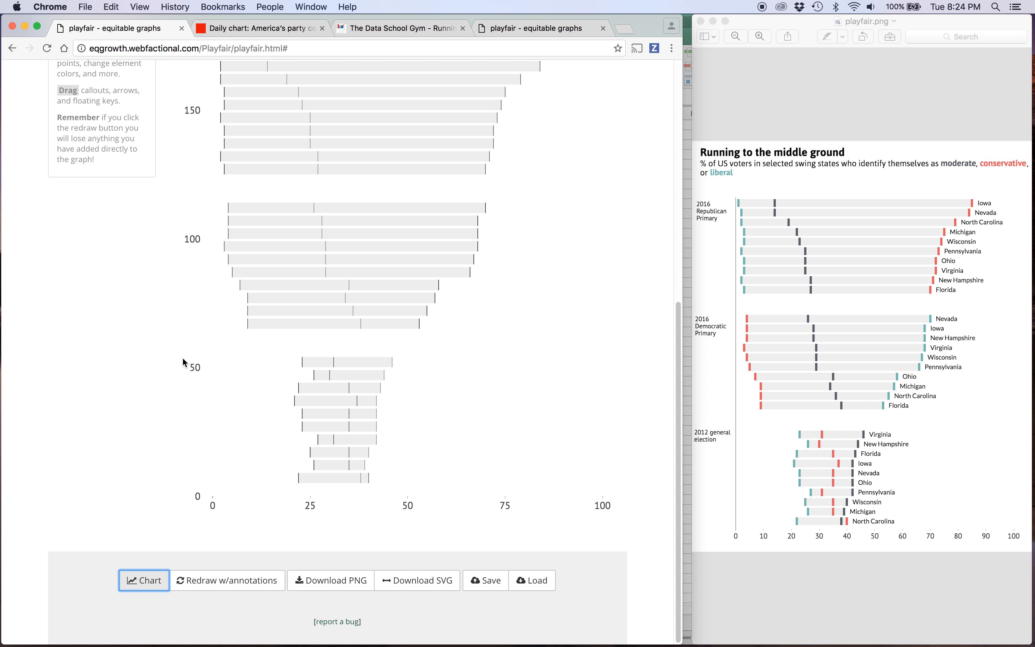
Set xtick_textsize to 18 and redraw the chart.
scroll(183, 360, "up", 8)
left_click(203, 180)
type("18")
scroll(183, 459, "down", 8)
left_click(145, 581)
Enable the custom X-axis, set its values to 0,10,20,30,40,50,60,70,80,90,100, and redraw the chart.
scroll(159, 352, "up", 4)
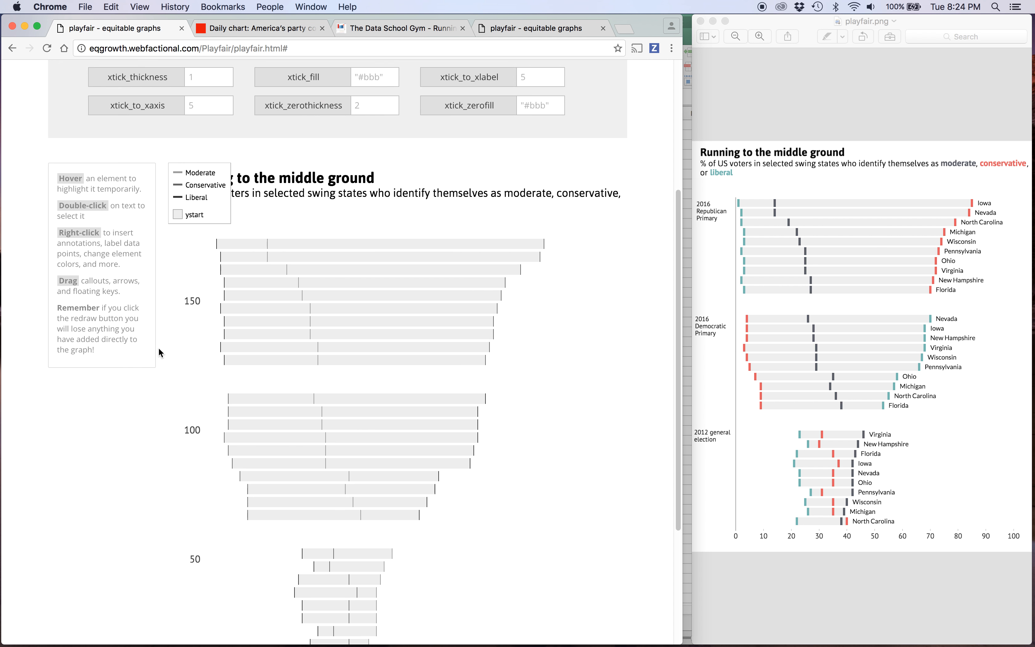
scroll(159, 352, "up", 5)
left_click(96, 146)
left_click(155, 167)
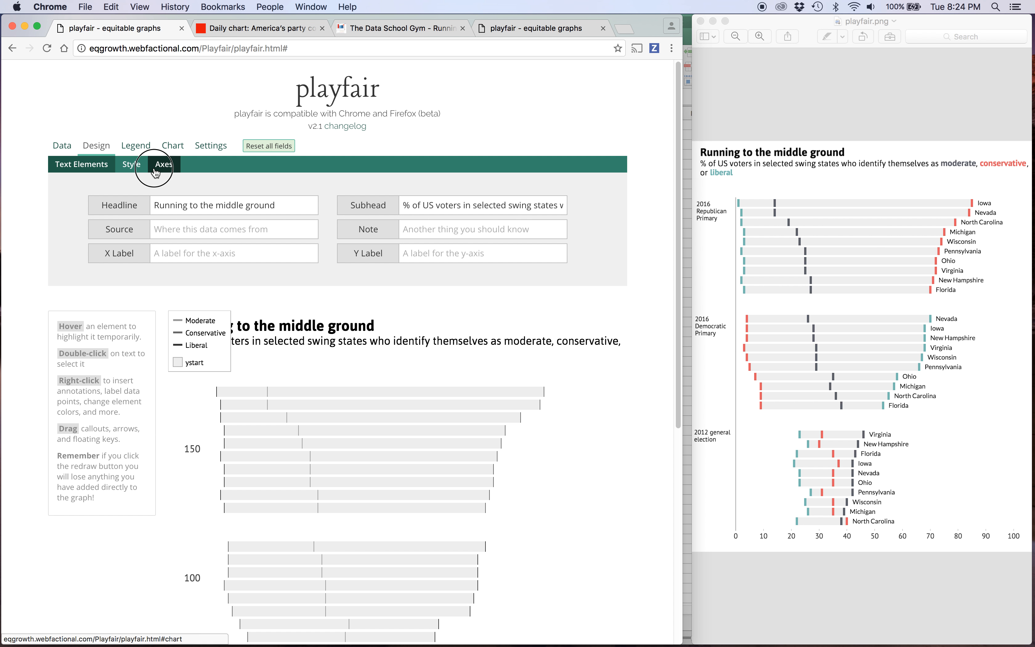
left_click(119, 220)
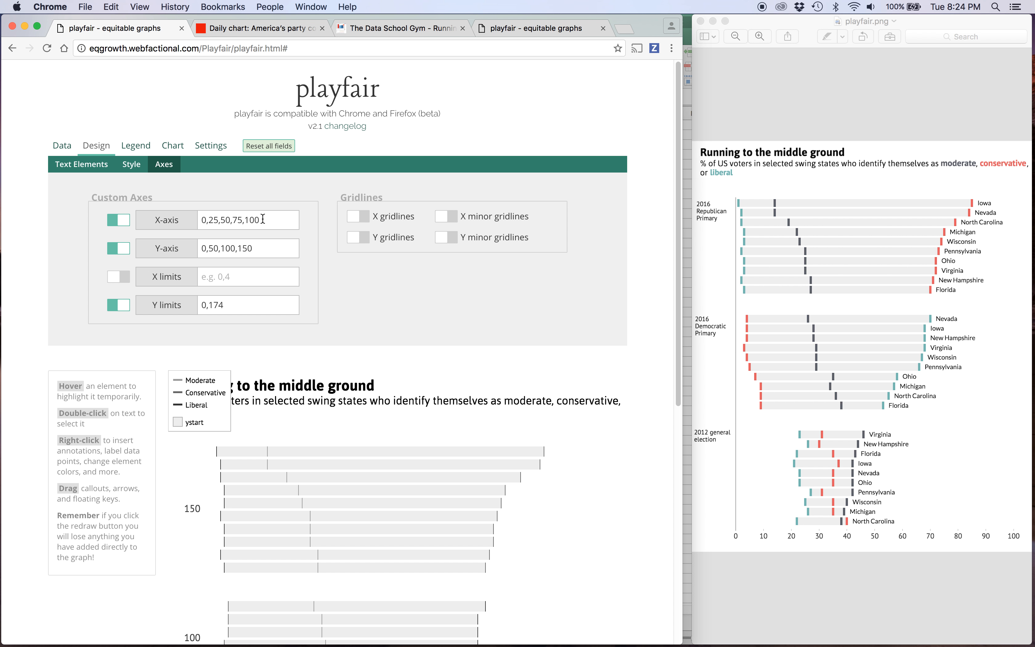
left_click_drag(262, 219, 132, 197)
type("0,10,20,30,")
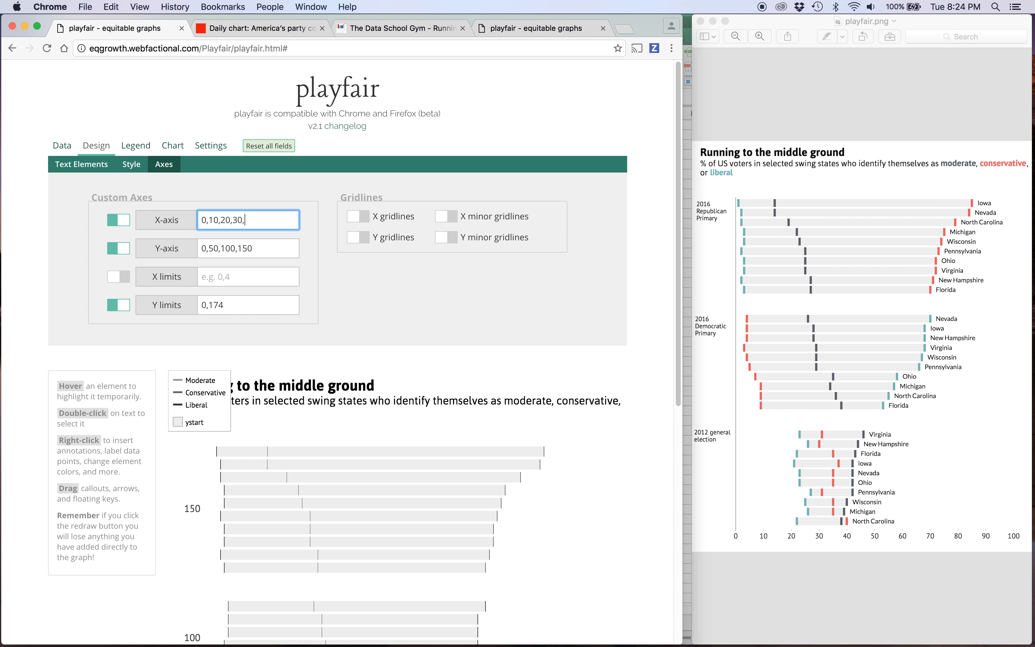
type("40,50,60,70,80,90,100")
scroll(232, 301, "down", 10)
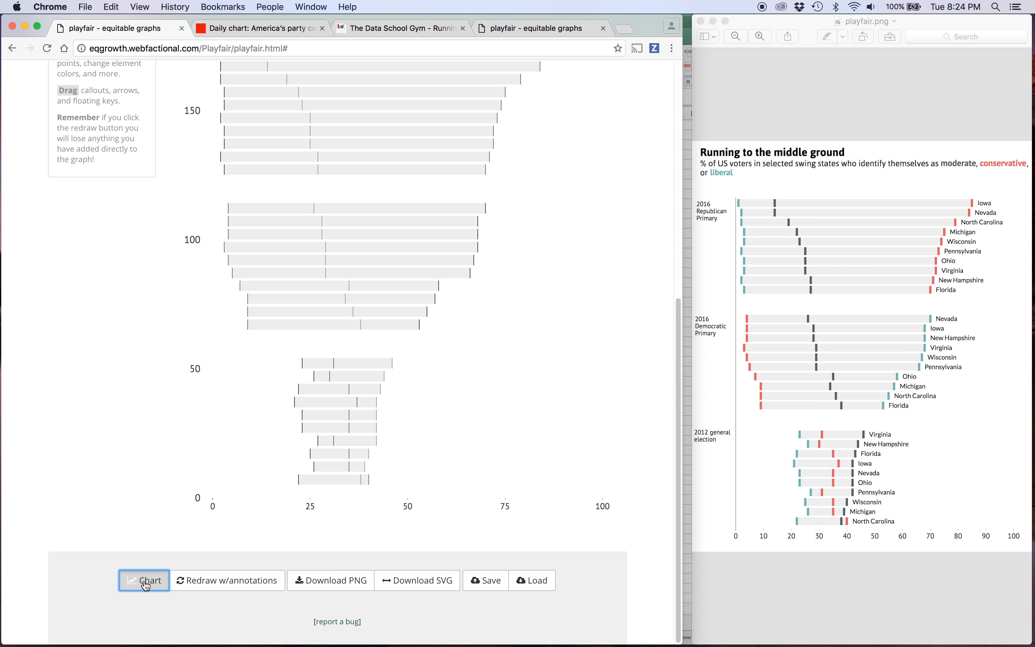
left_click(143, 580)
Set ytick_textsize to .1 and redraw the chart.
scroll(290, 457, "up", 10)
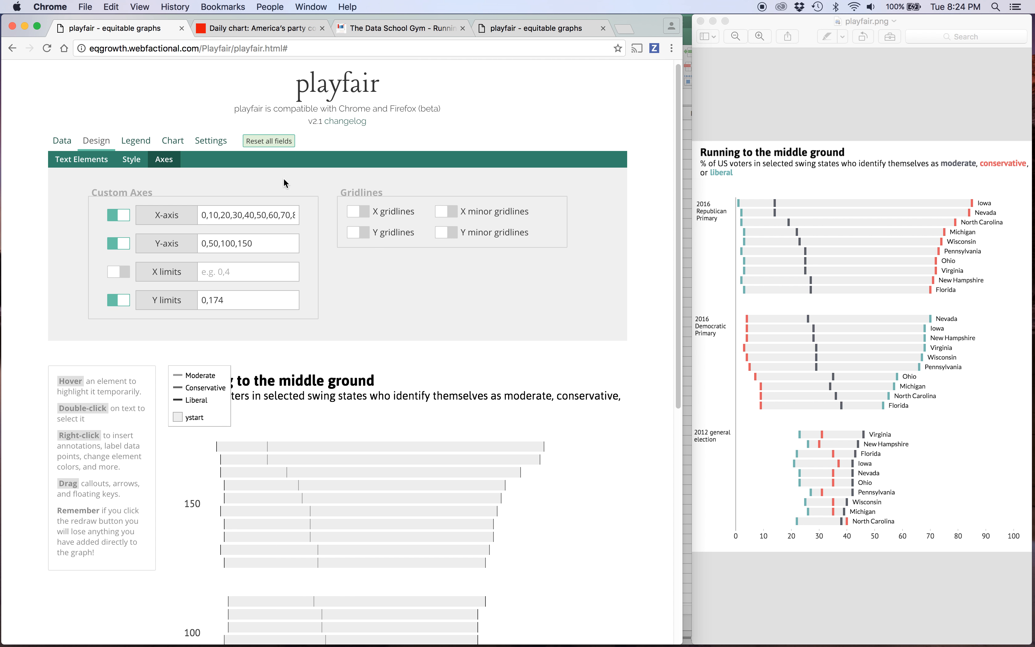
left_click(211, 140)
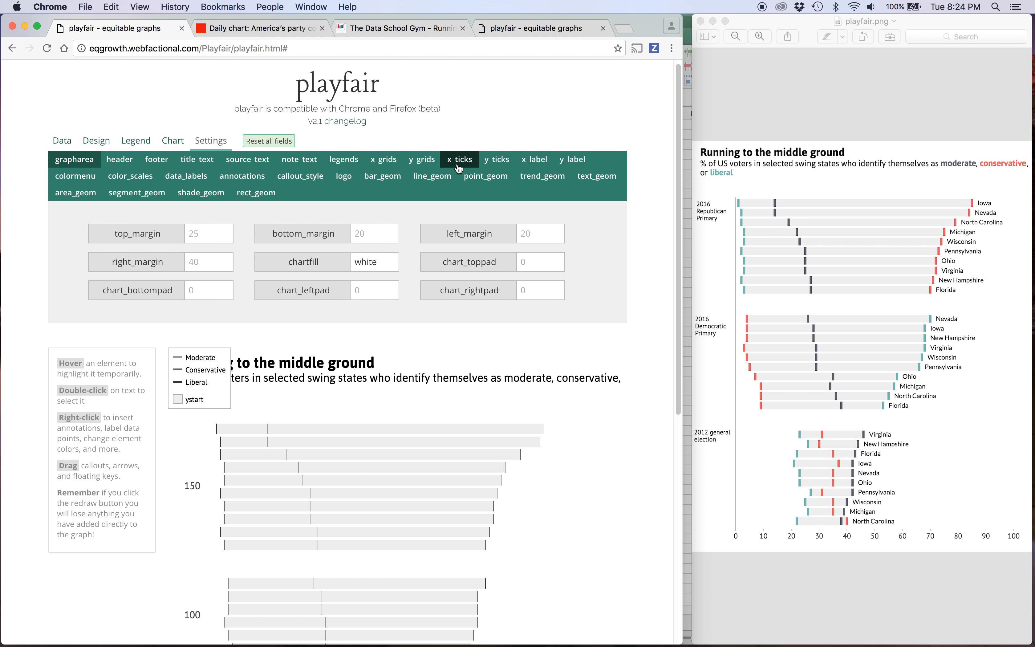
left_click(495, 163)
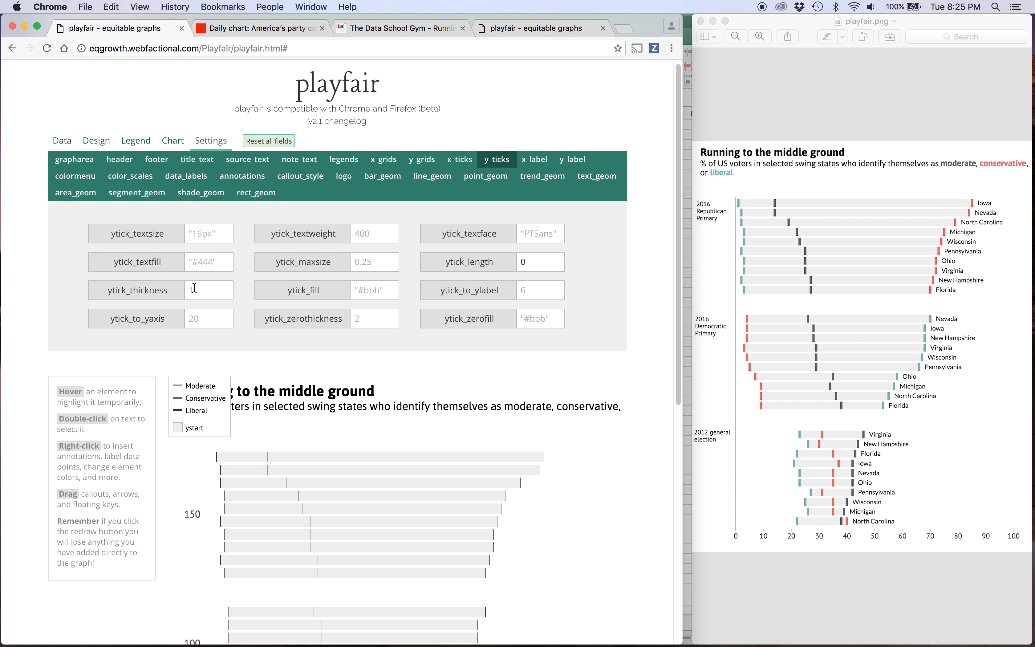
left_click(204, 241)
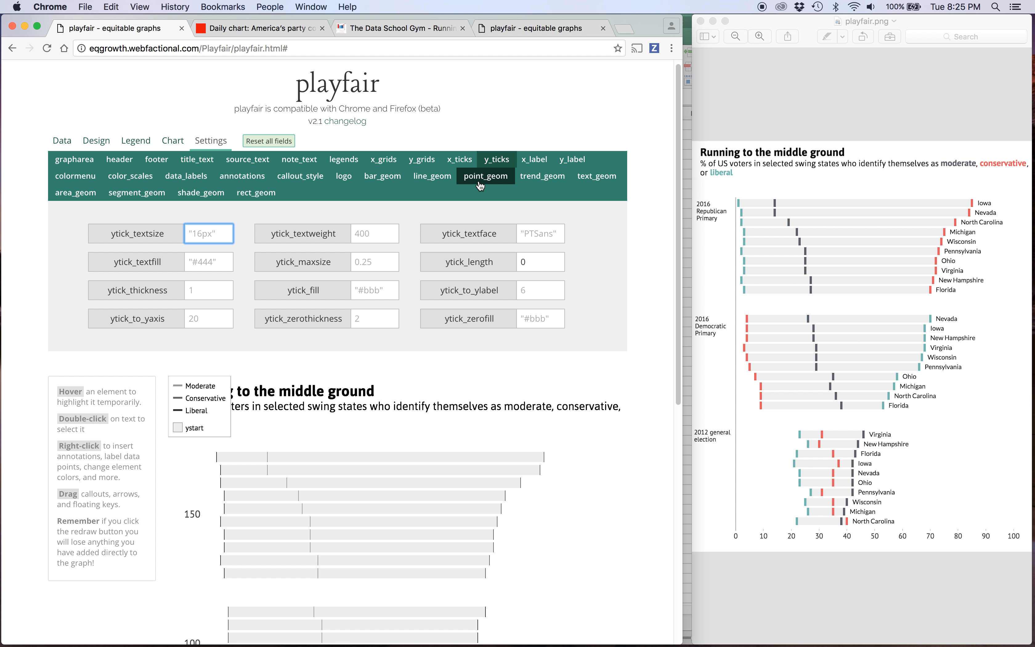
type("0")
key("BackSpace")
type(".1")
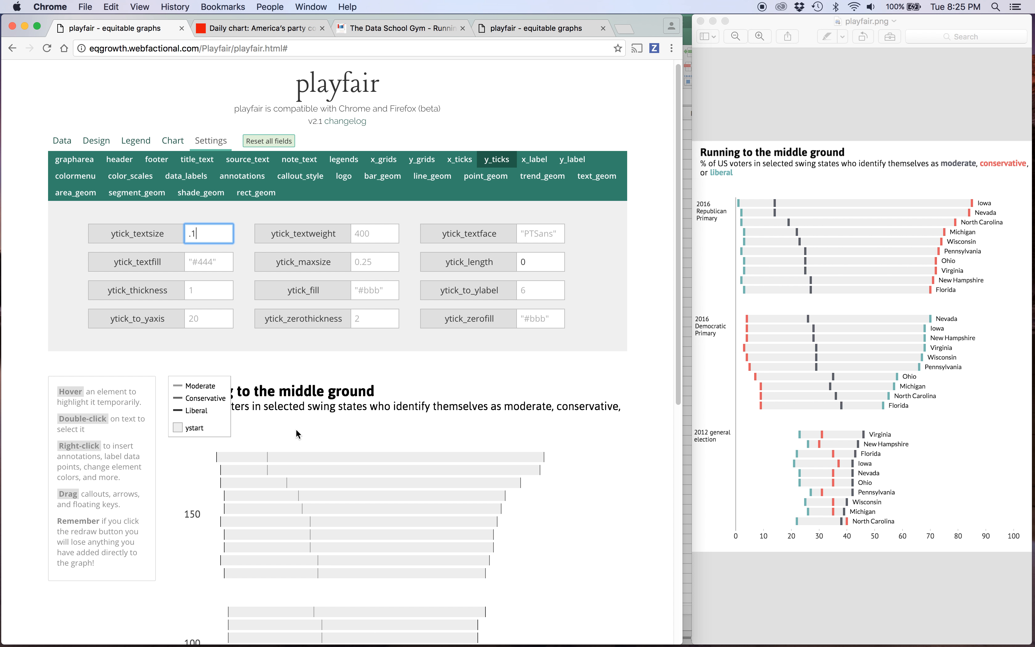
scroll(226, 389, "down", 9)
left_click(132, 606)
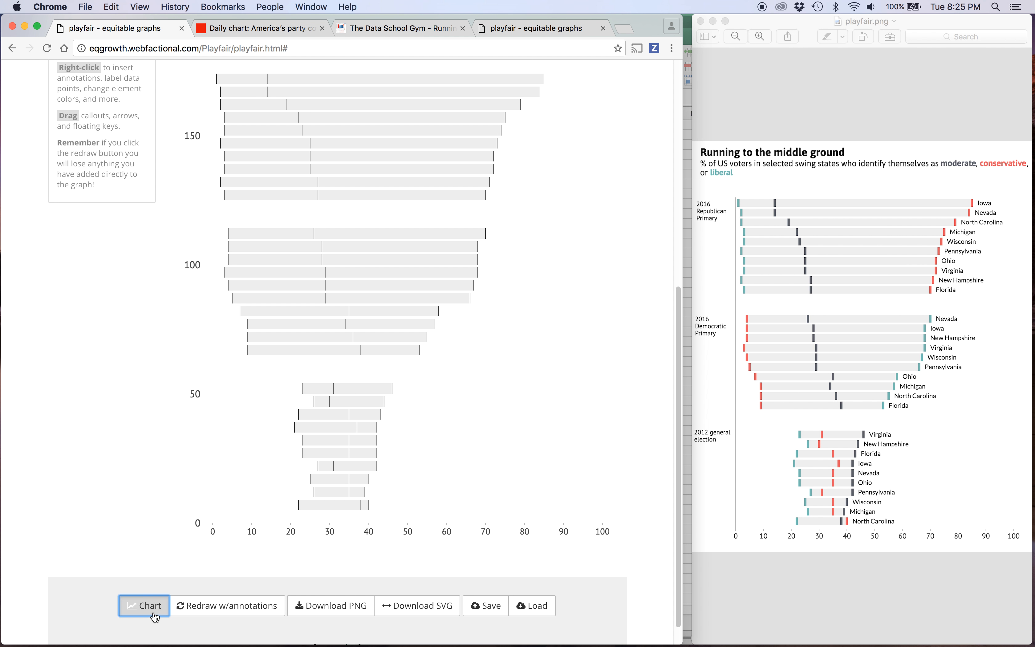
scroll(150, 322, "up", 6)
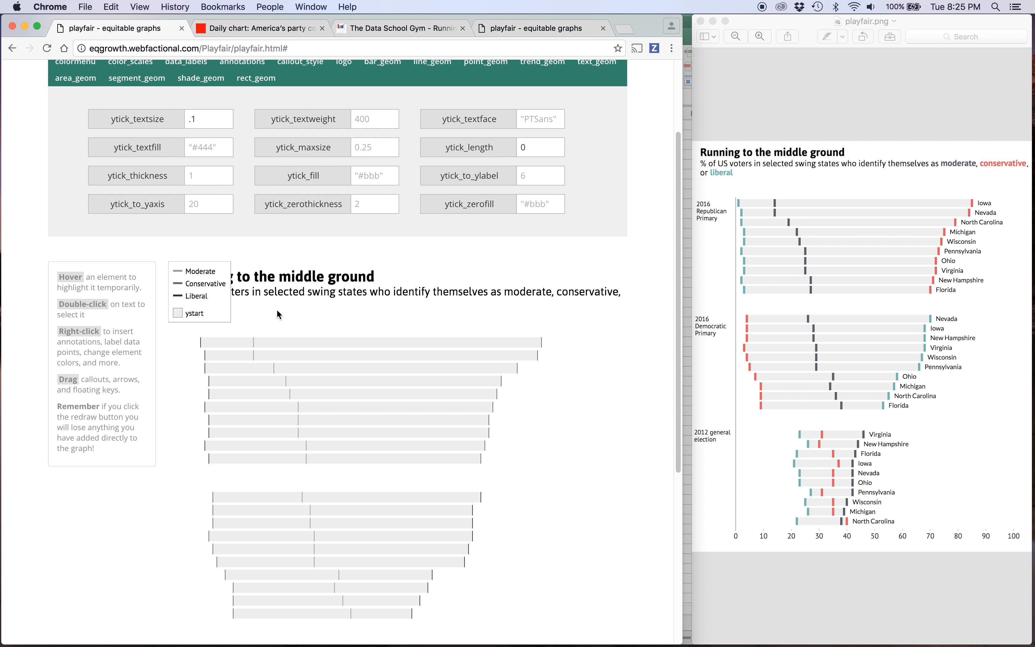
scroll(277, 312, "down", 6)
scroll(287, 305, "up", 3)
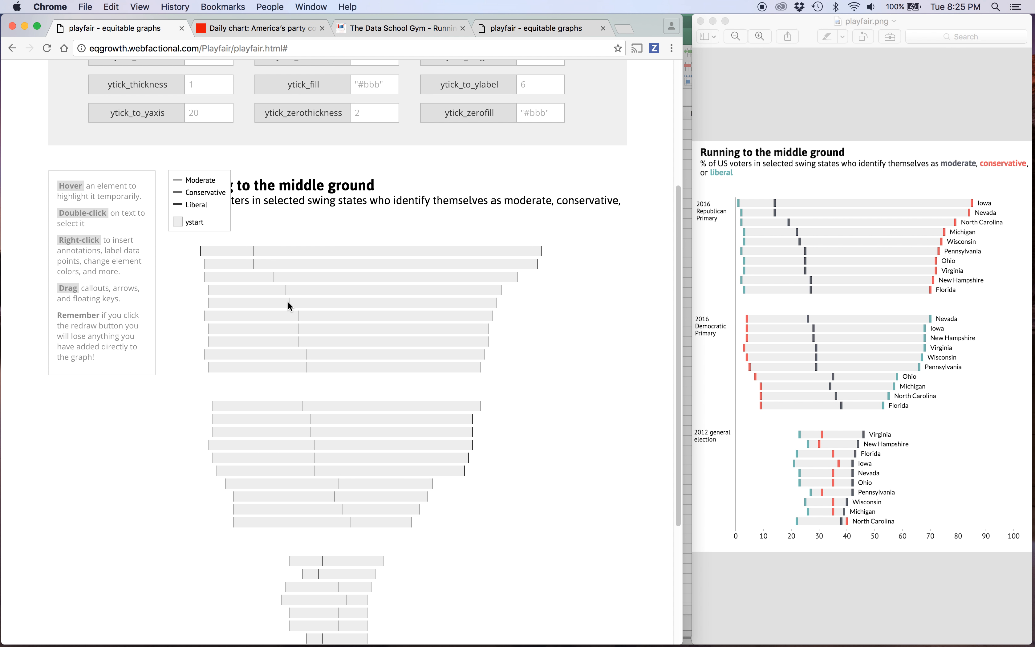
Copy the grayscale_color value from the finished chart in the other playfair tab and return to the working chart.
left_click(540, 27)
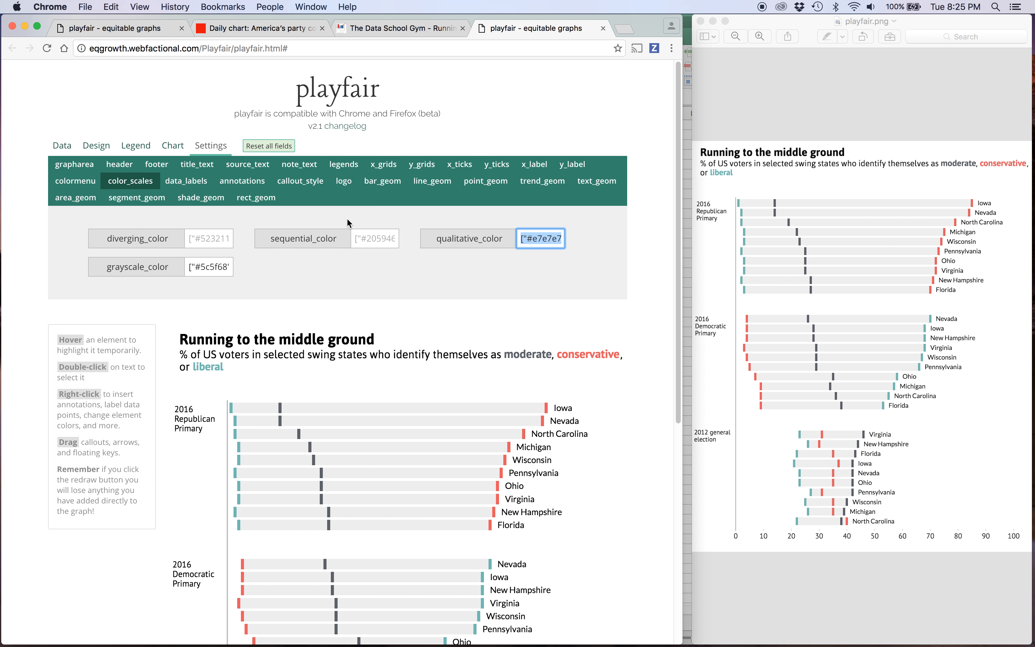
triple_click(221, 269)
key("super+c")
left_click(73, 27)
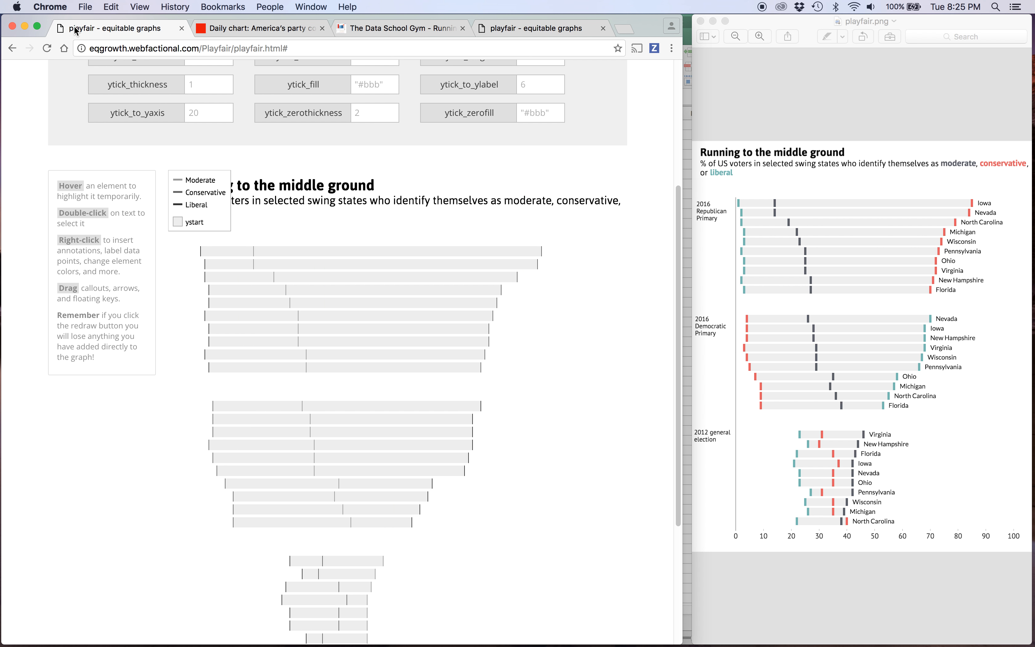
Paste the copied color list into grayscale_color under the color scale settings and redraw the chart.
scroll(266, 148, "up", 5)
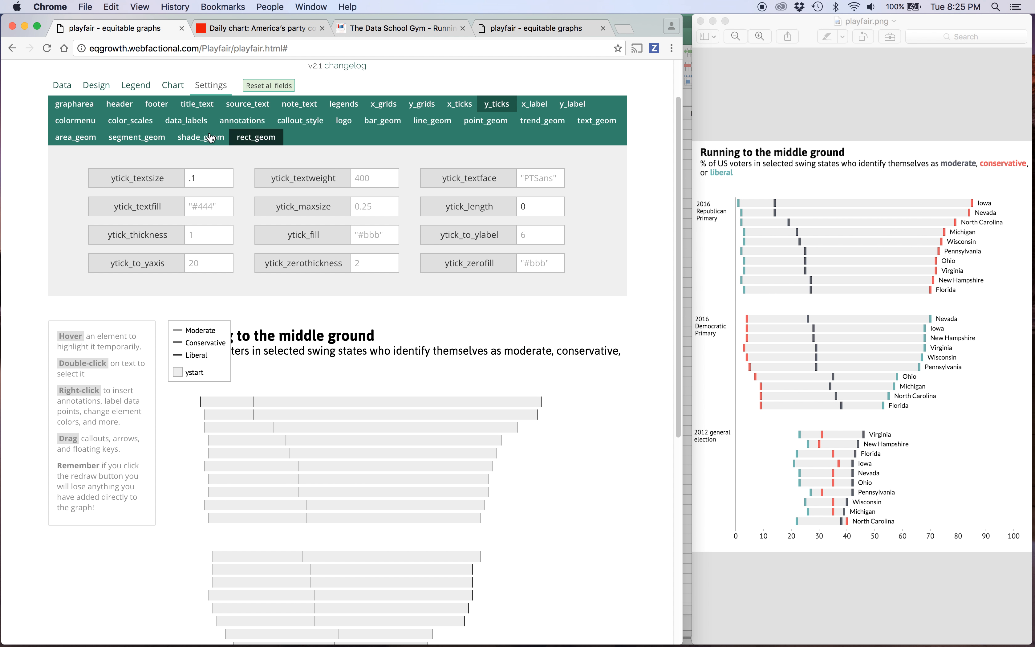
left_click(130, 120)
left_click(207, 212)
key("super+v")
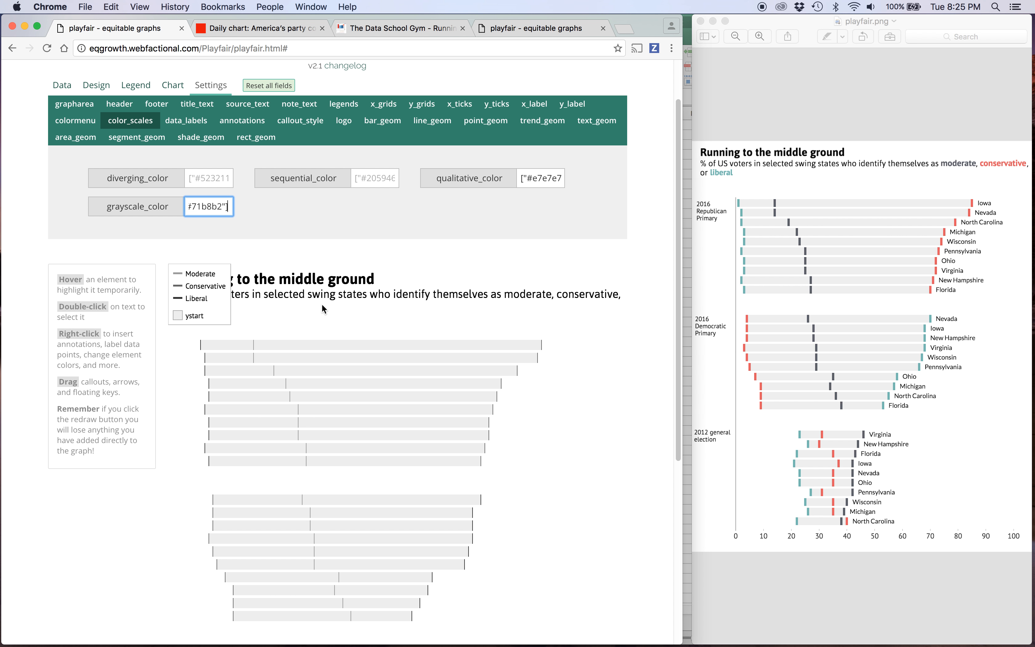
scroll(322, 304, "down", 5)
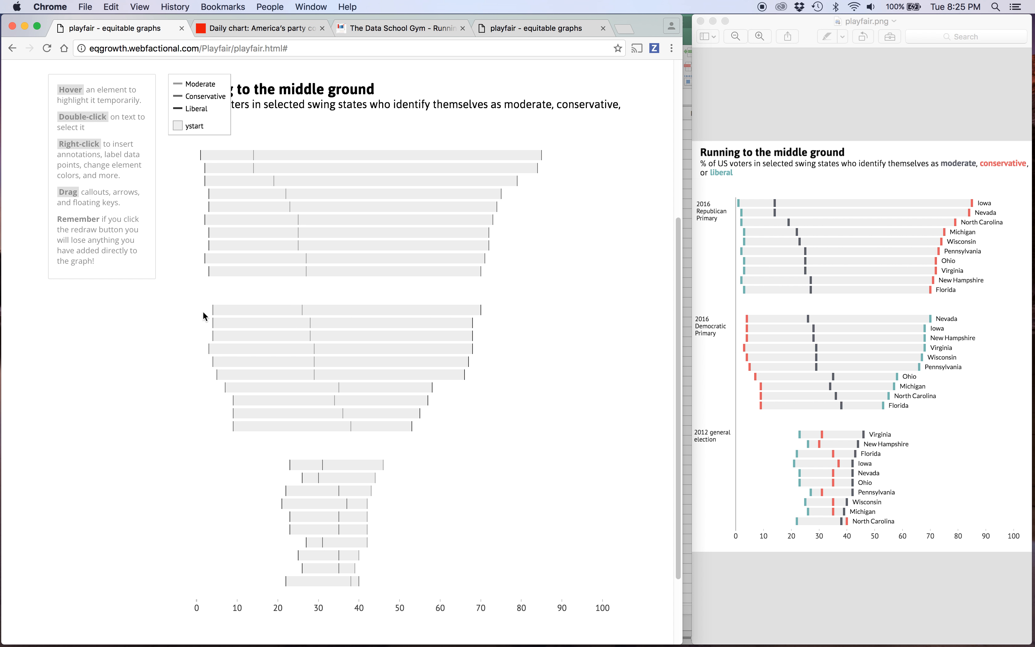
scroll(201, 397, "down", 3)
left_click(141, 591)
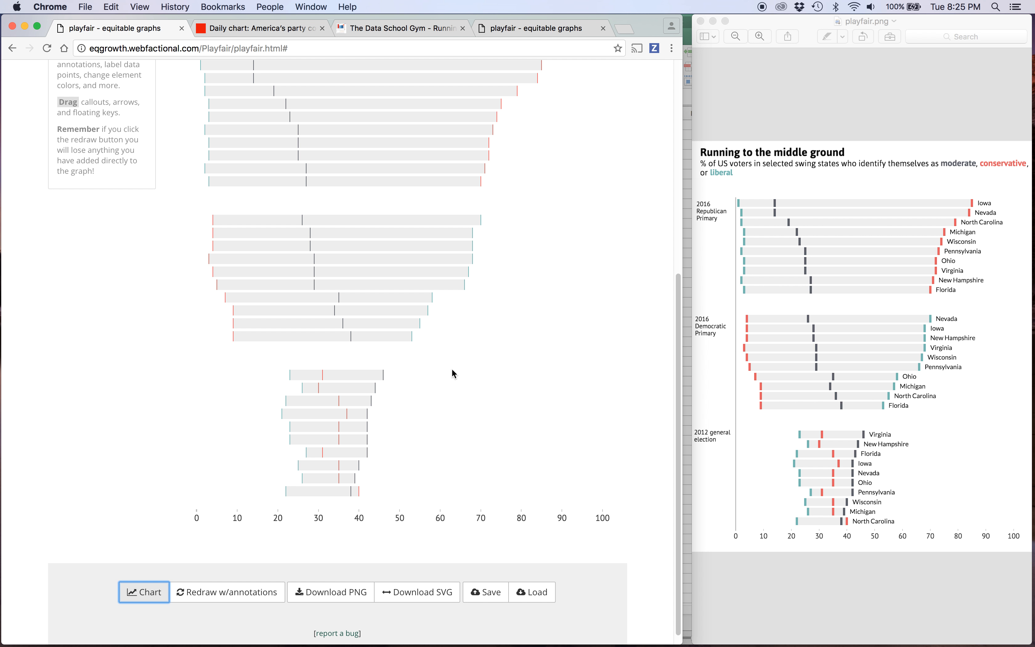
Set segment_width to 4 in the segment settings and redraw the chart.
scroll(451, 369, "up", 8)
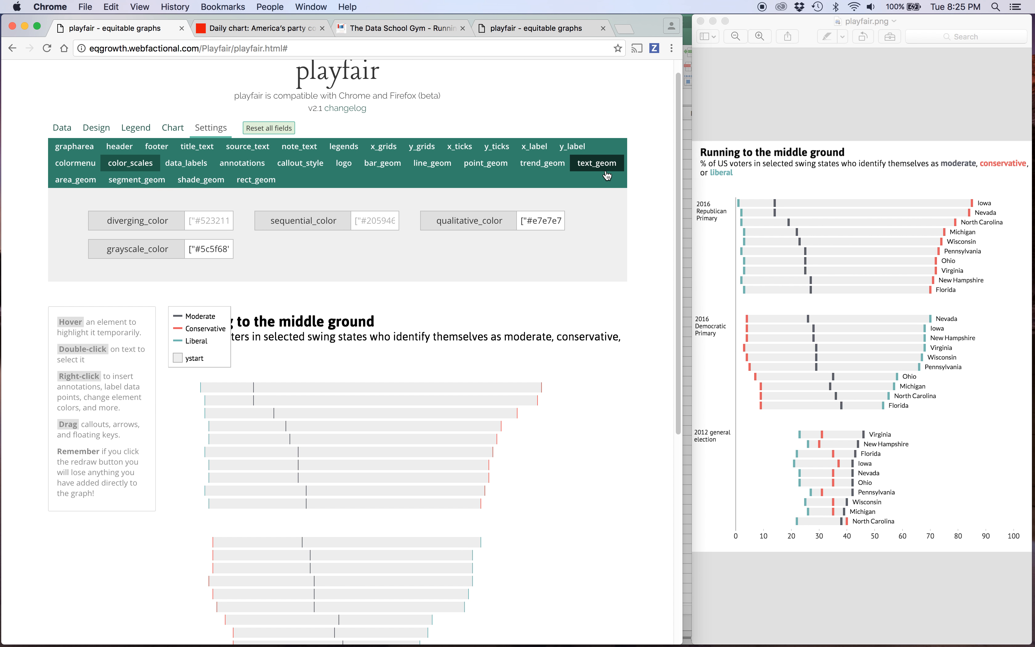
left_click(152, 187)
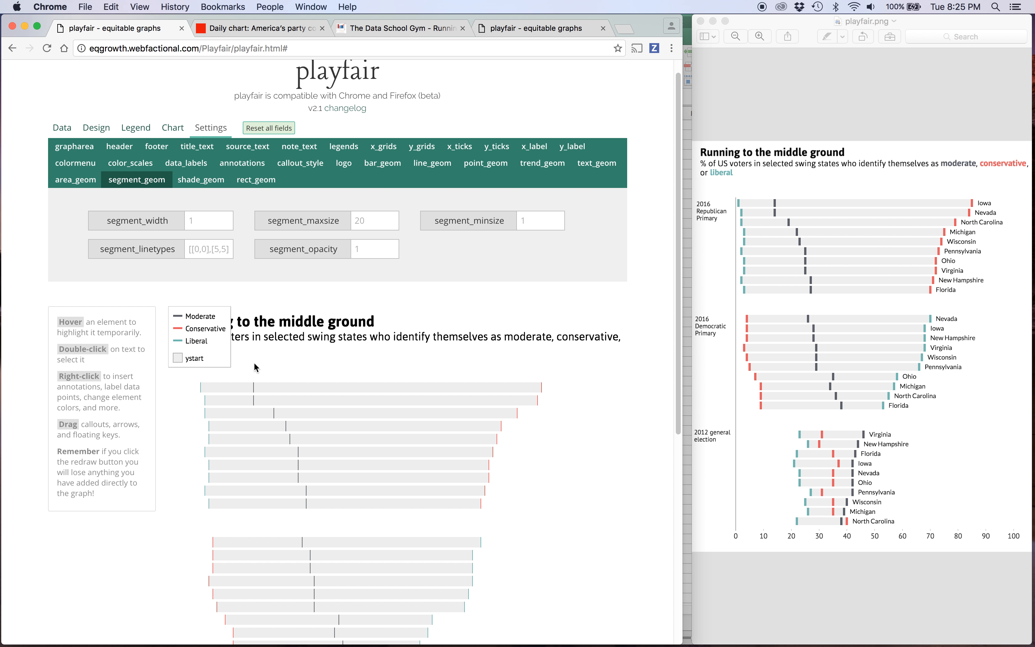
left_click(215, 219)
scroll(208, 330, "down", 10)
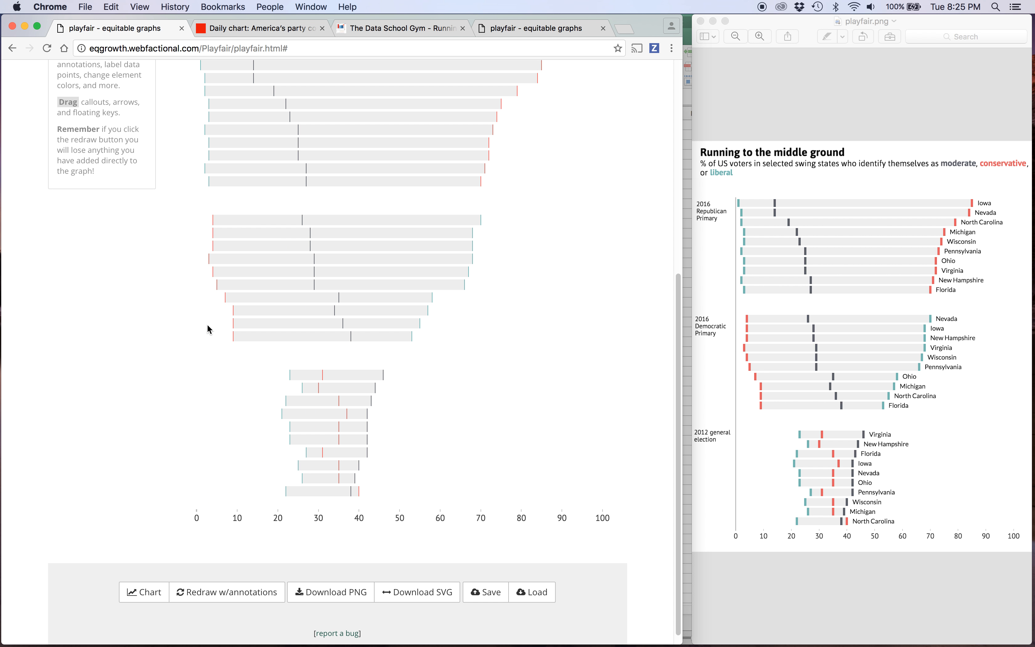
left_click(152, 583)
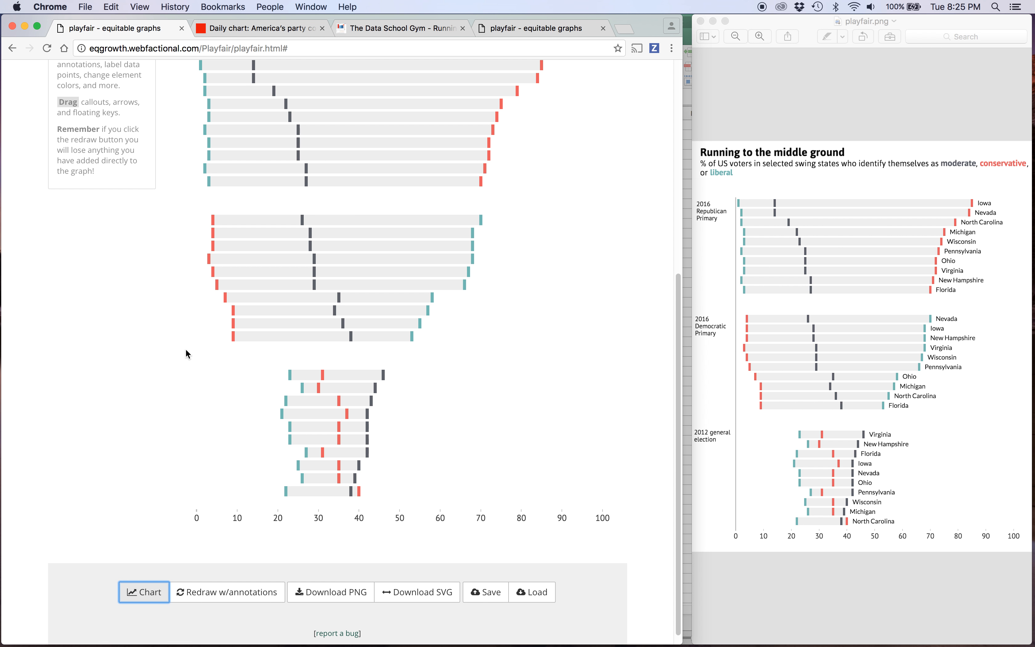
scroll(185, 349, "up", 8)
left_click(206, 163)
type("4")
scroll(135, 237, "down", 8)
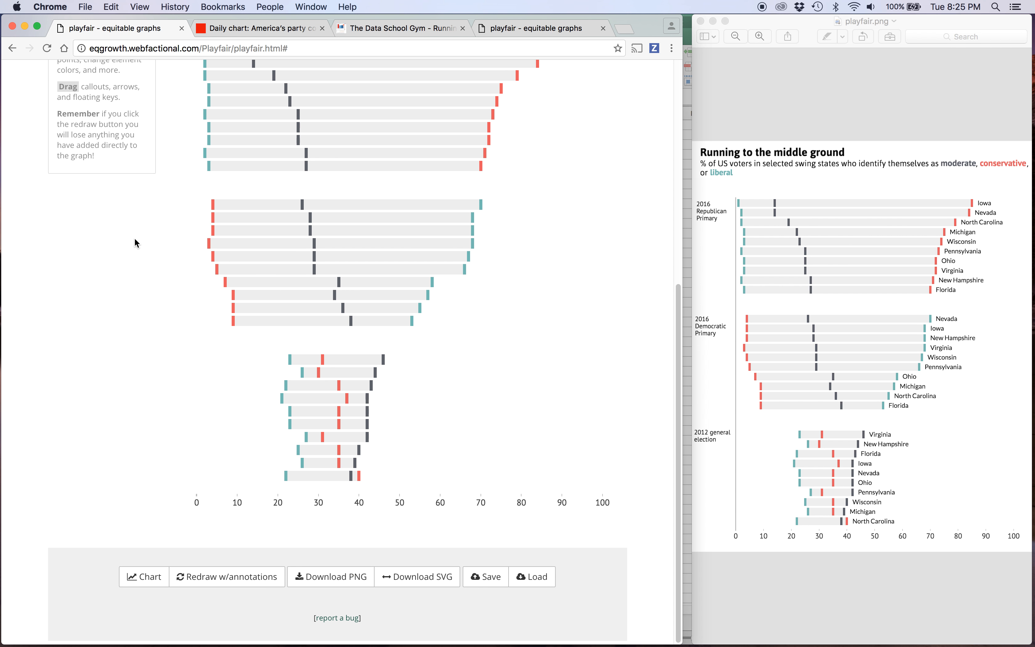
left_click(141, 579)
scroll(136, 274, "up", 9)
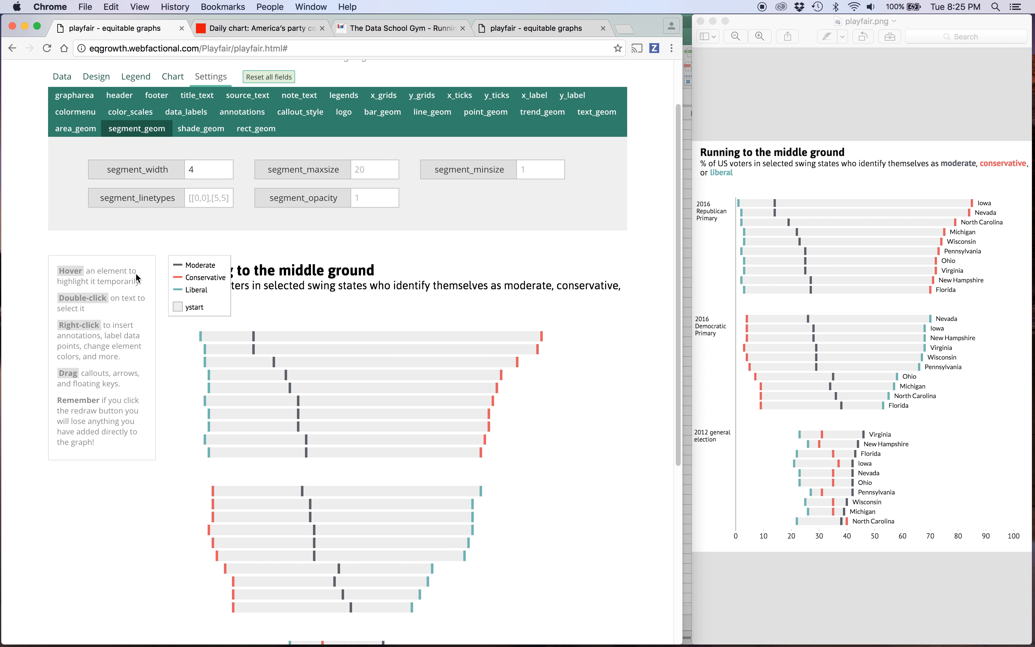
Set the chart's width to 600 in the style options and redraw it.
left_click(85, 86)
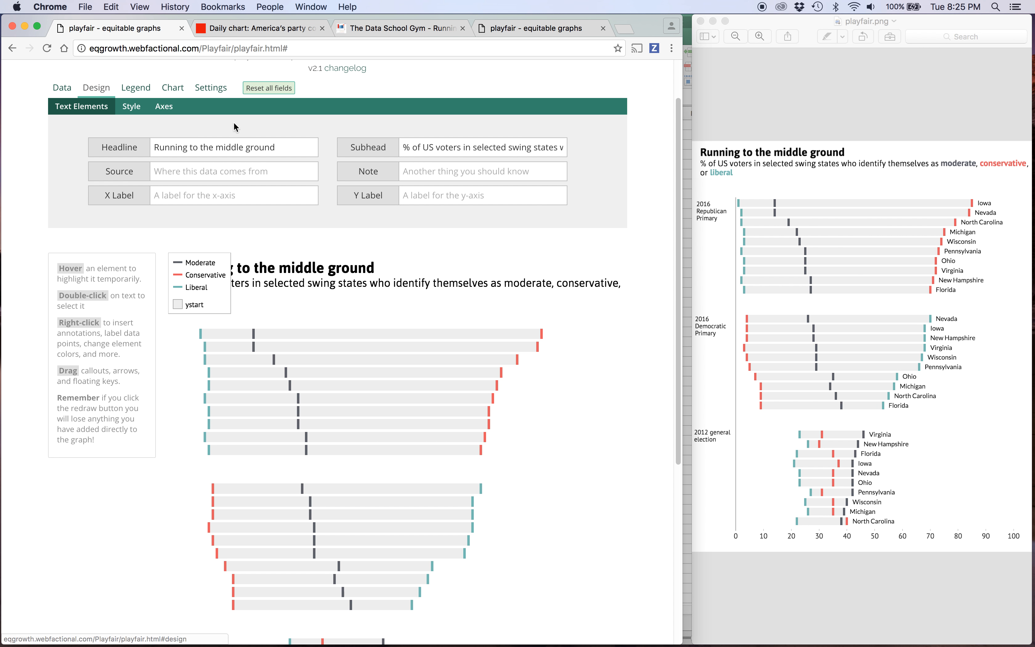
left_click(164, 107)
left_click(140, 110)
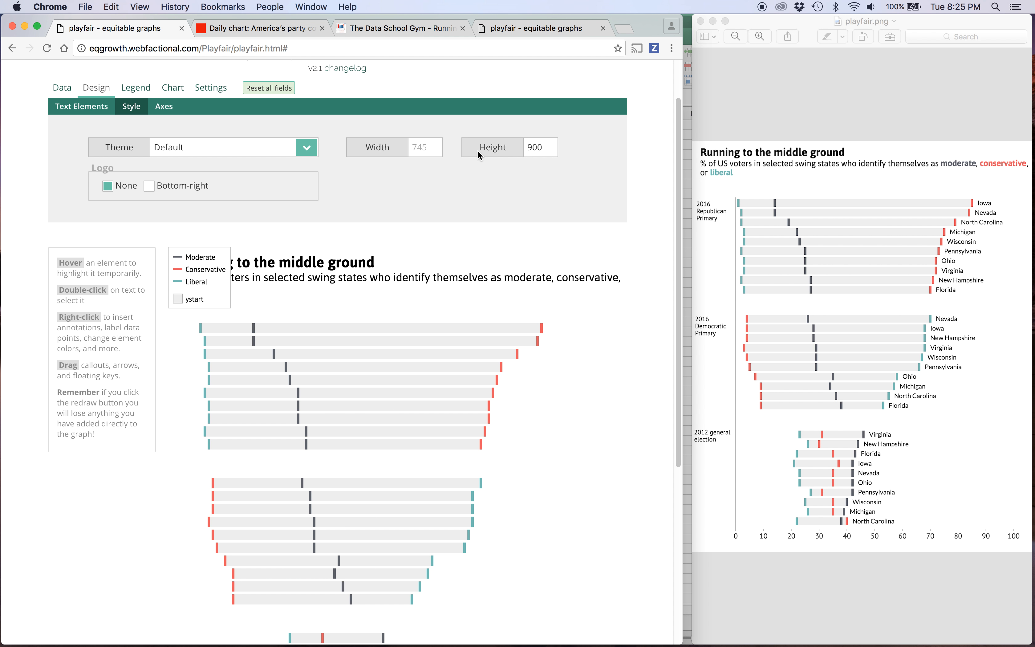
left_click(420, 147)
scroll(105, 430, "down", 6)
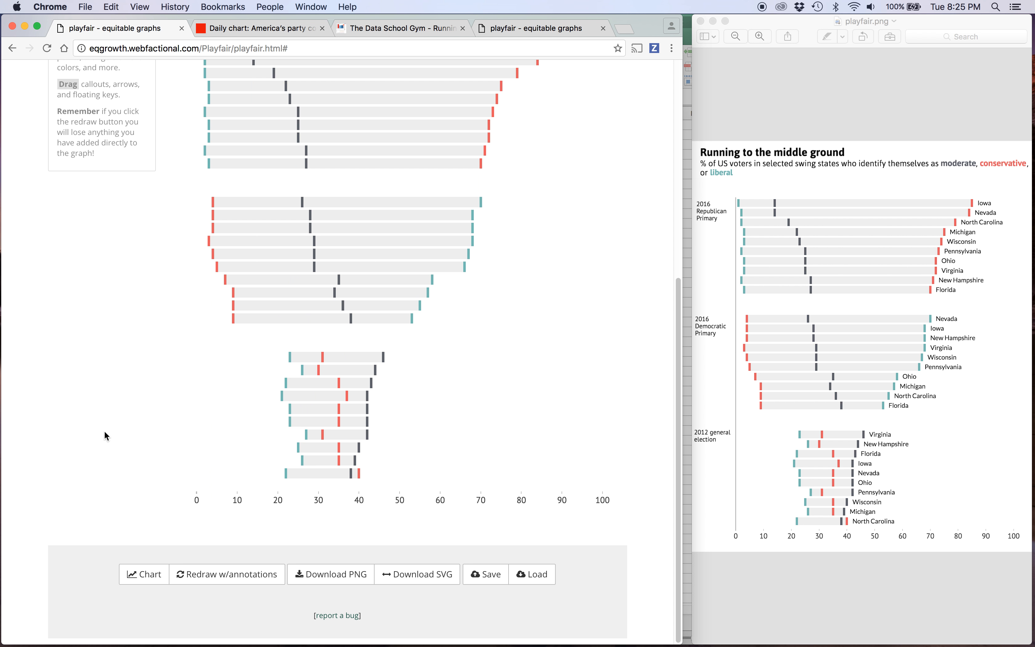
left_click(141, 579)
scroll(154, 364, "up", 5)
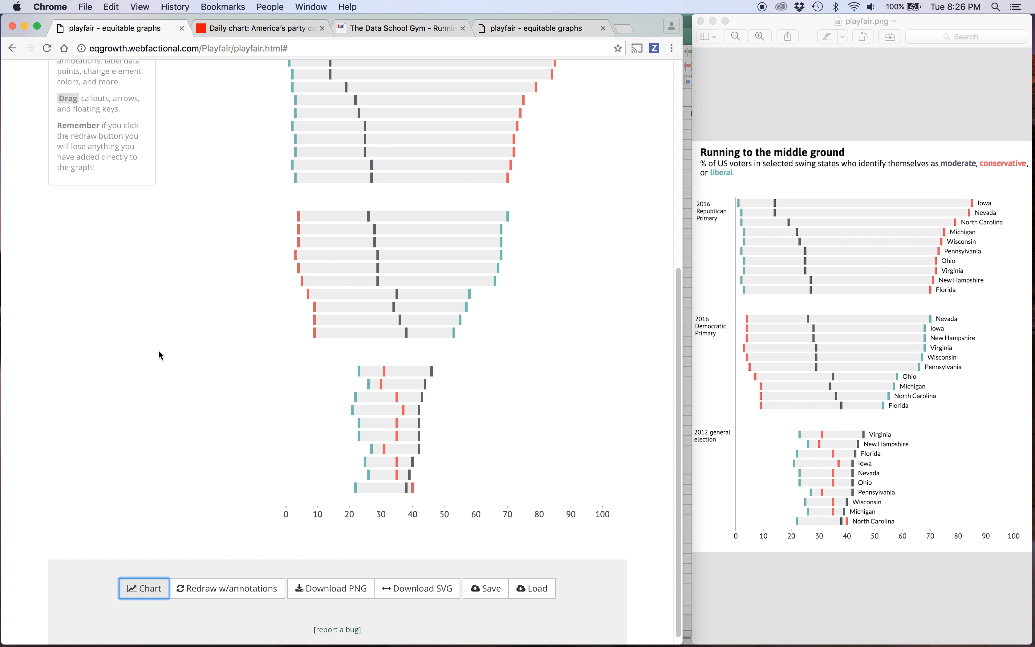
scroll(159, 354, "down", 7)
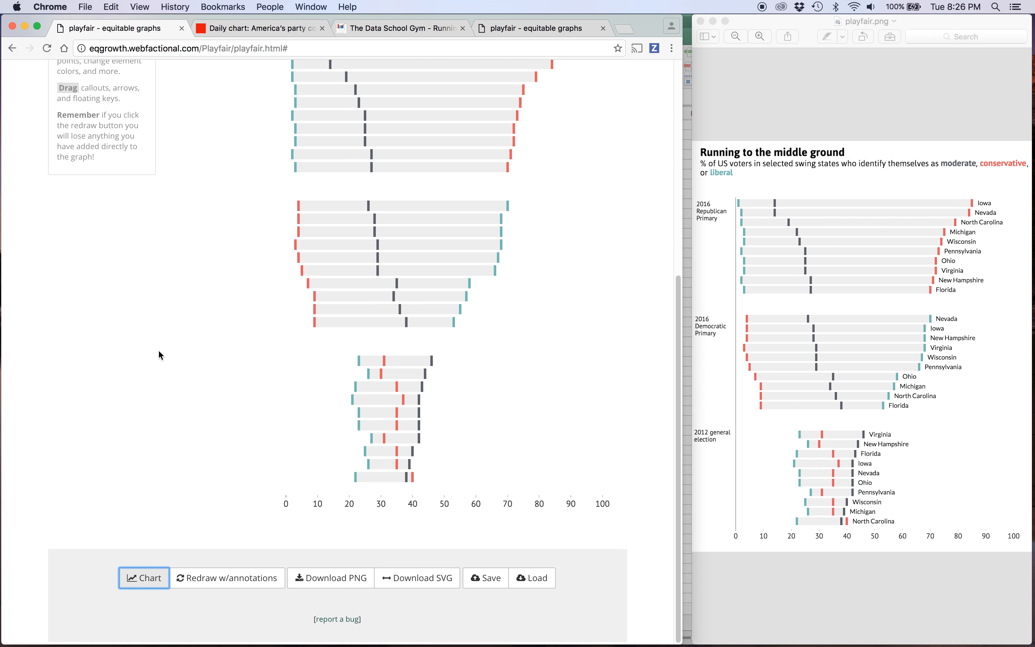
scroll(159, 354, "up", 4)
scroll(159, 354, "up", 1)
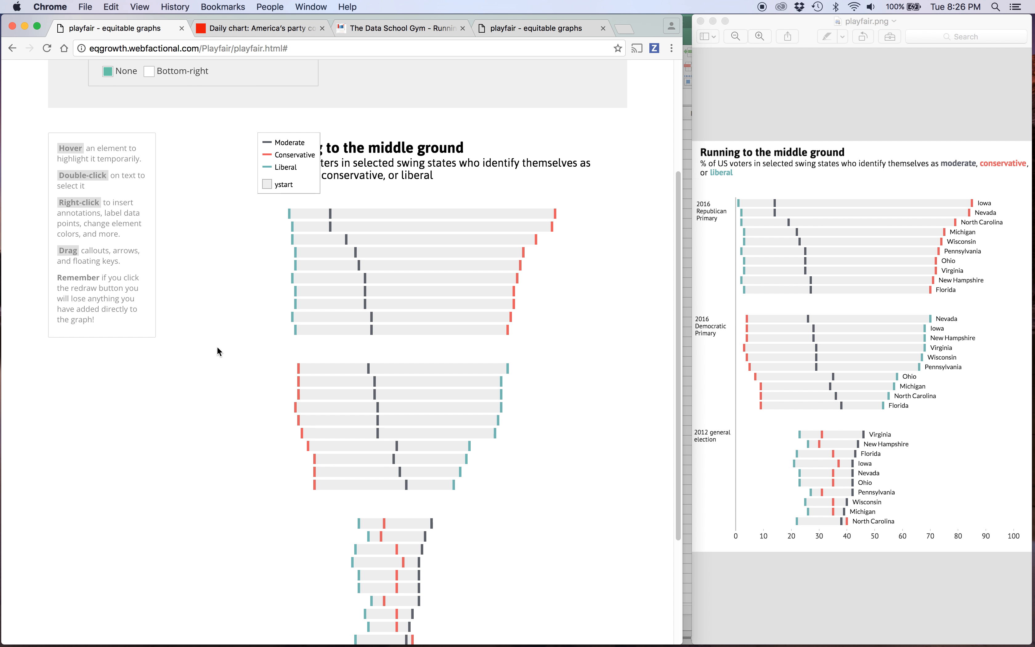
Delete the Moderate, Conservative, Liberal and ystart items from the legend and redraw the chart.
scroll(218, 351, "up", 4)
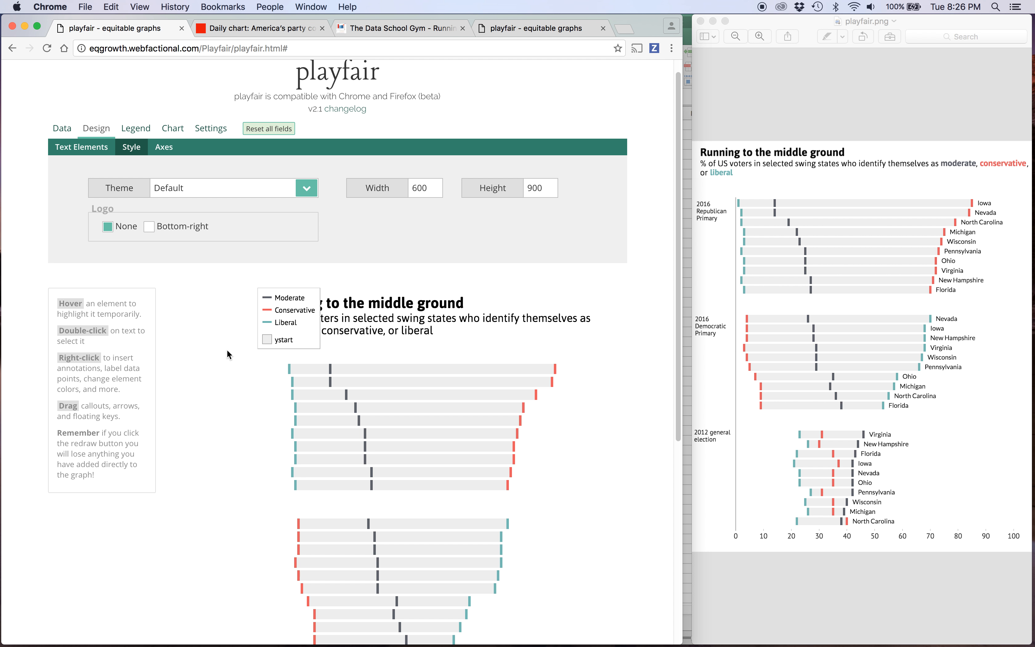
left_click(135, 130)
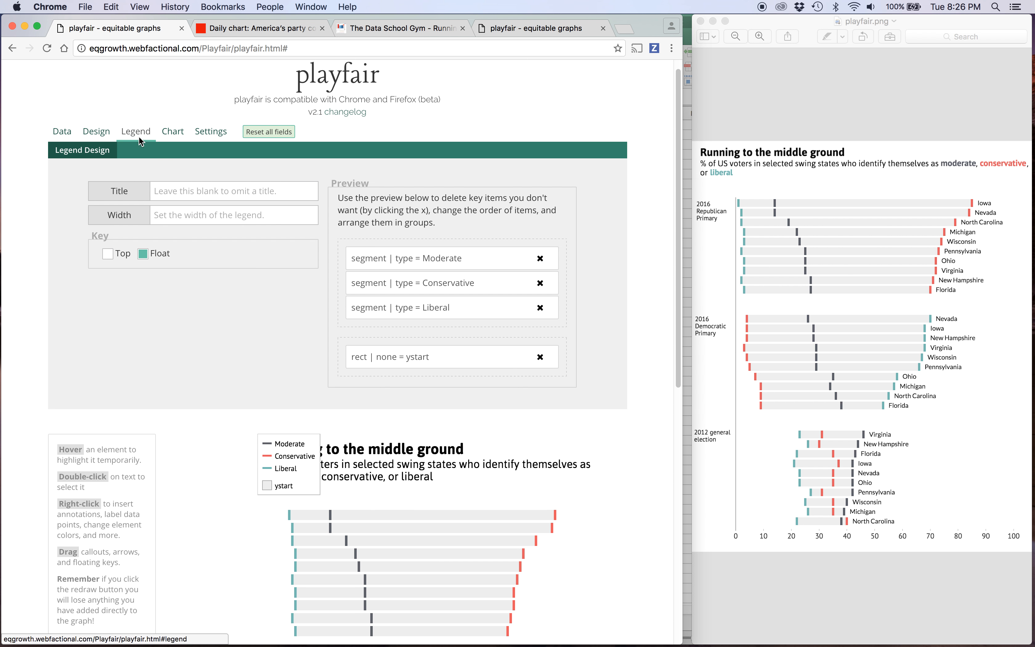
triple_click(539, 259)
left_click(538, 283)
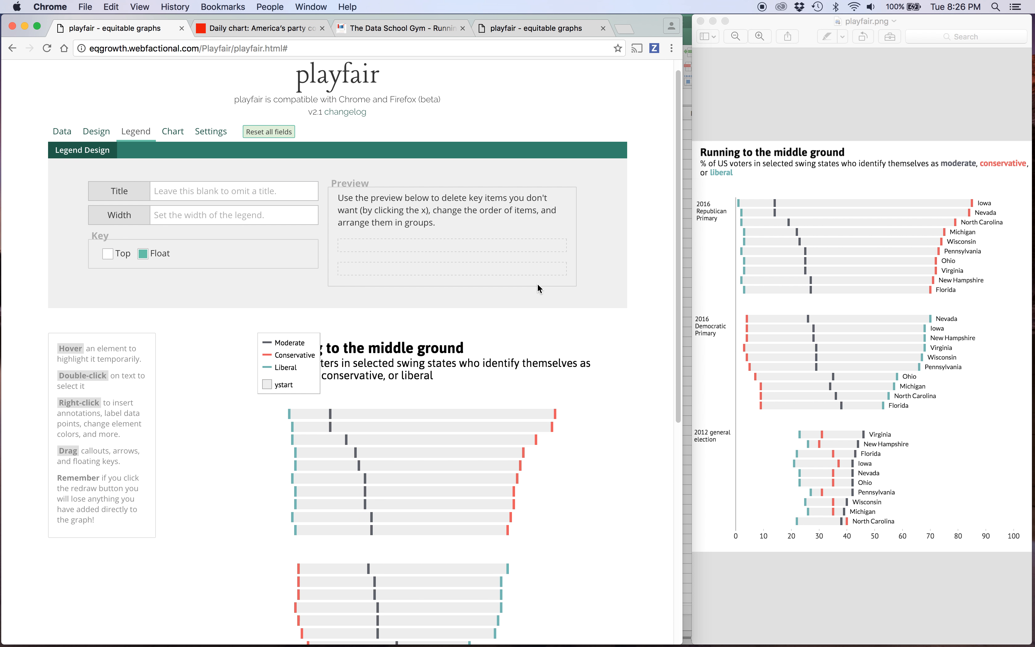
scroll(242, 389, "down", 6)
scroll(242, 389, "down", 3)
left_click(147, 579)
scroll(157, 383, "up", 5)
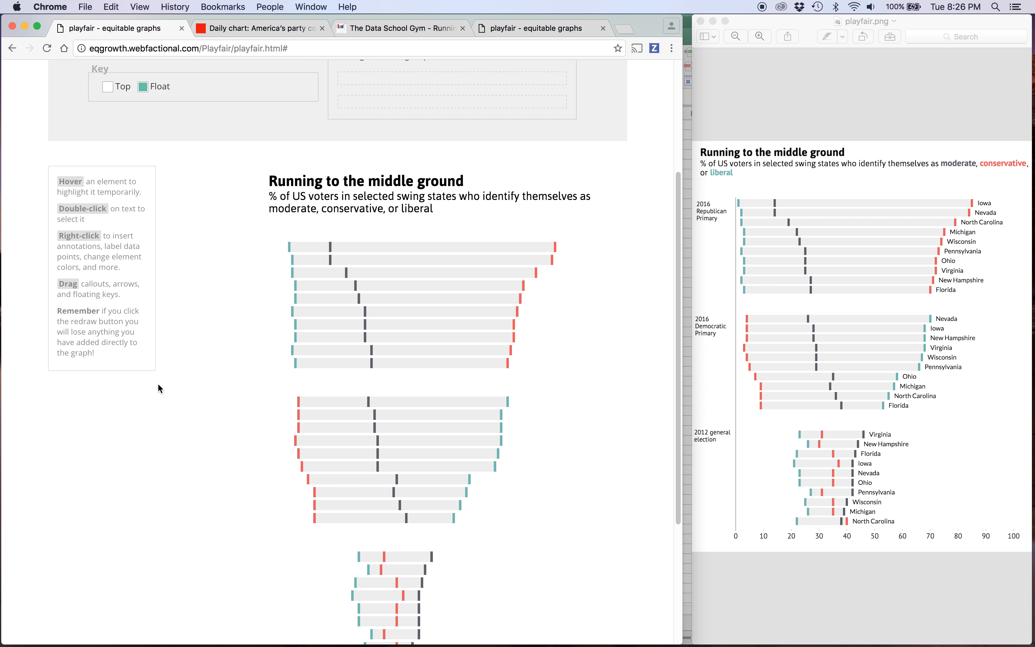
scroll(158, 384, "up", 2)
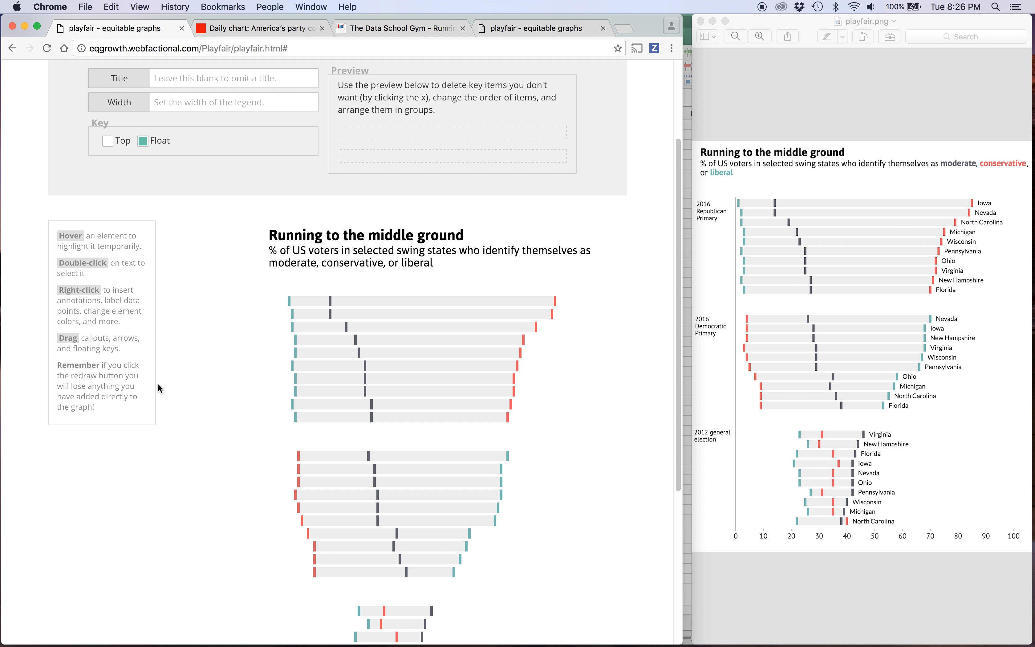
Turn on the X gridlines in the axes options and redraw the chart.
scroll(157, 383, "down", 3)
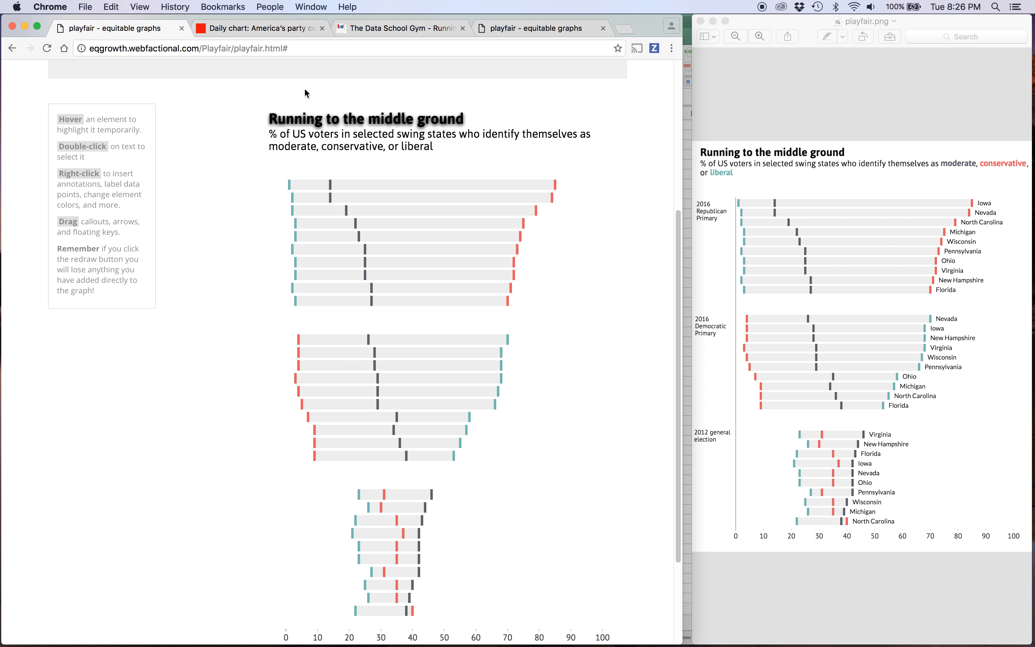
scroll(294, 533, "up", 6)
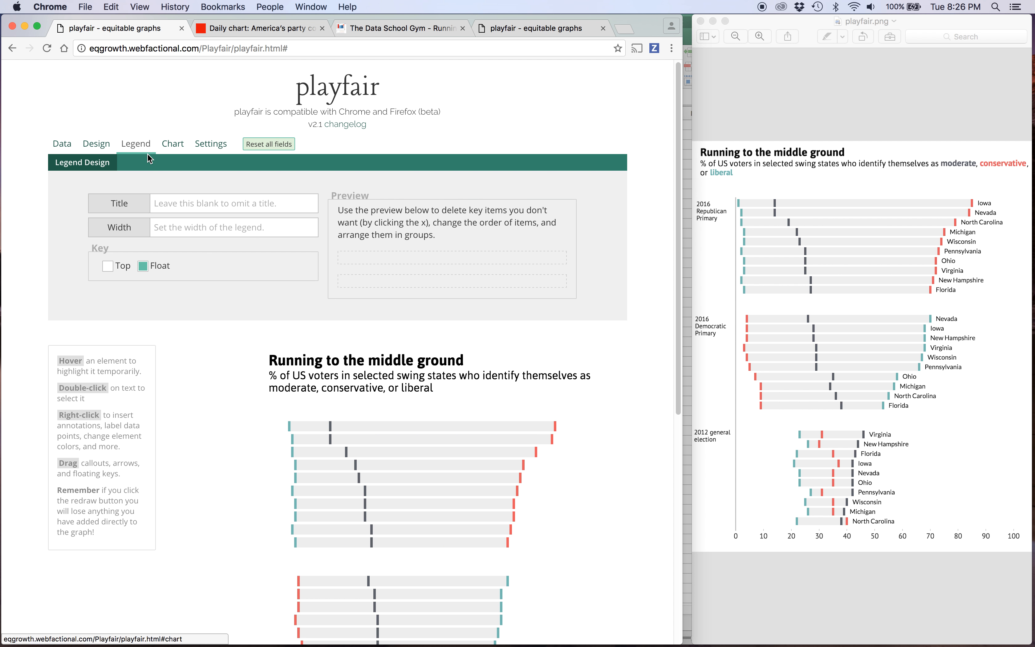
left_click(96, 144)
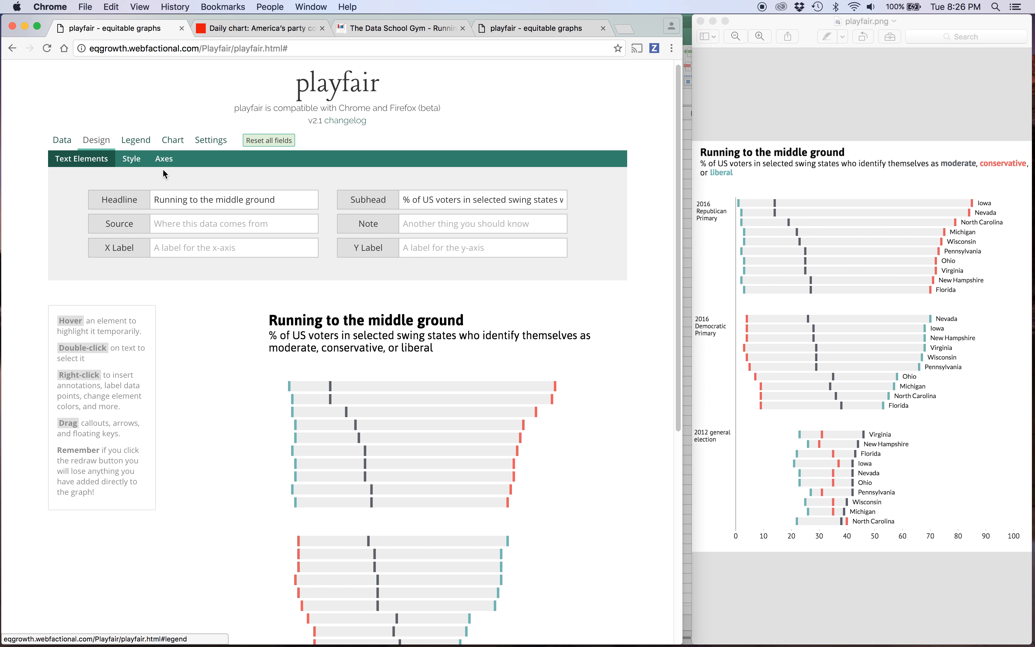
left_click(163, 159)
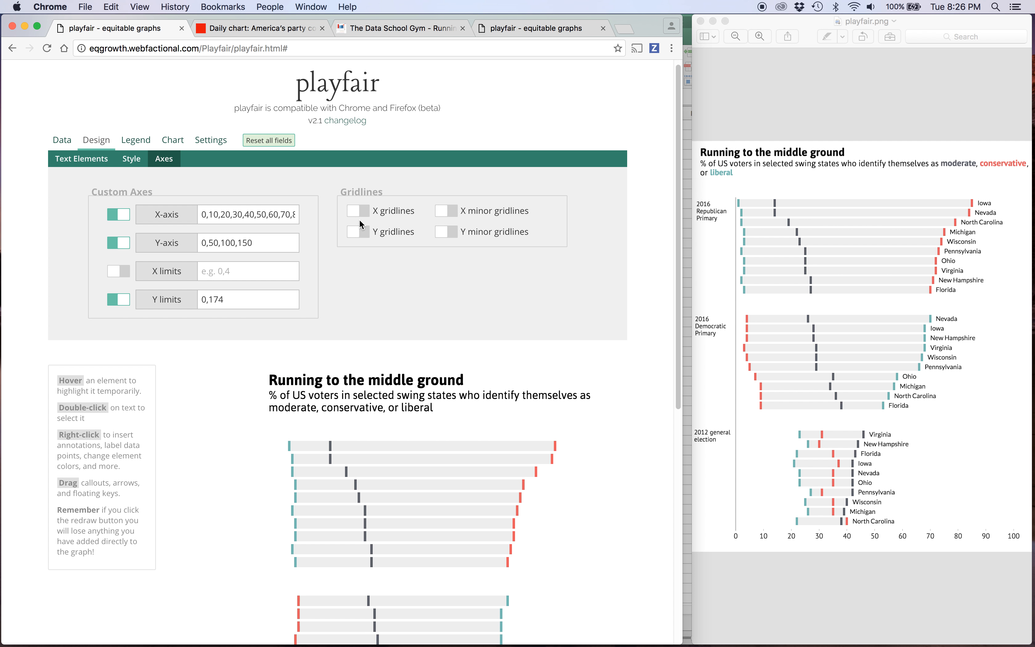
scroll(244, 461, "down", 9)
left_click(144, 580)
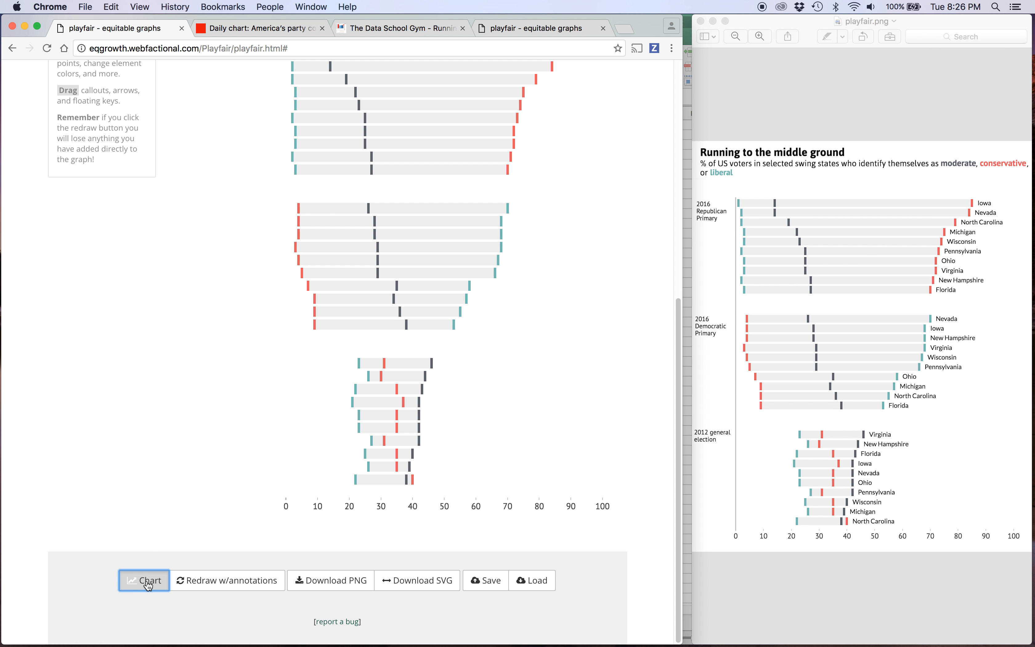
Set xgrid_opacity to 0 in the x-grid settings and redraw the chart.
scroll(383, 256, "up", 10)
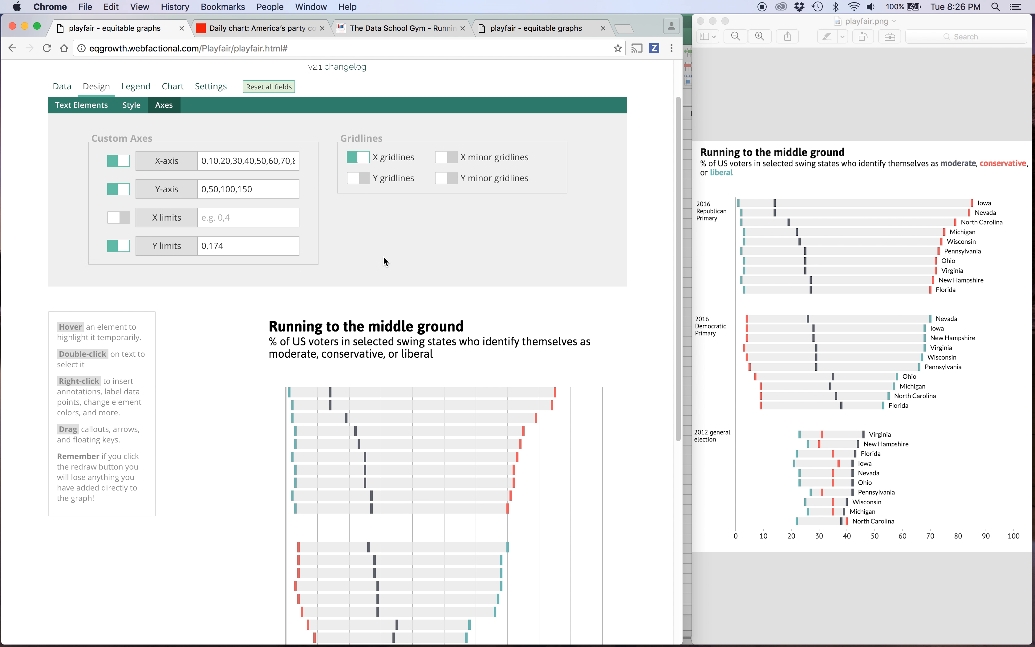
left_click(210, 112)
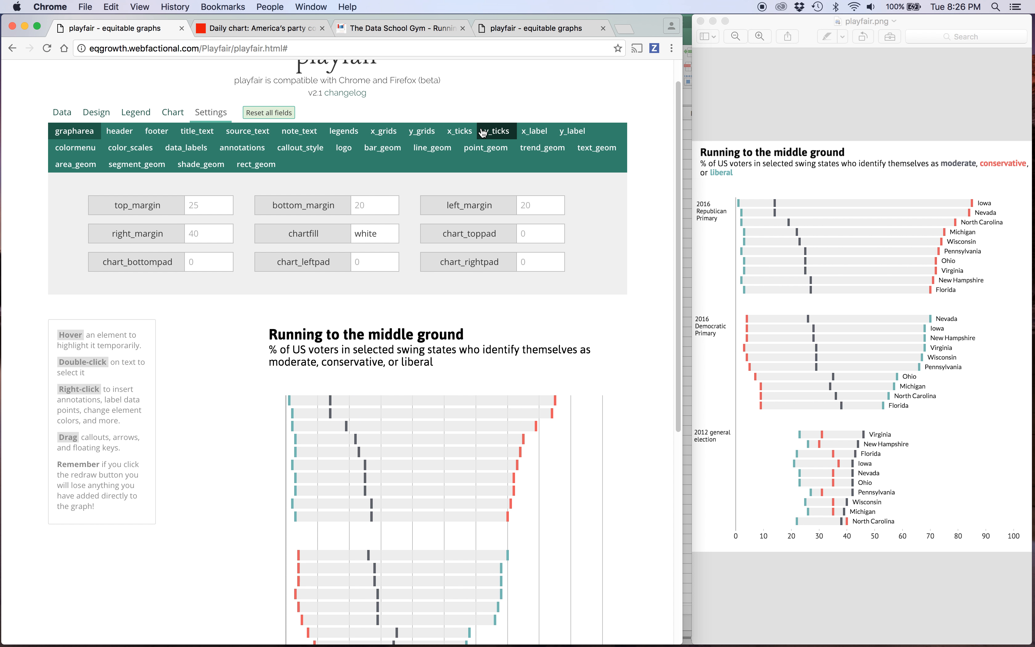
left_click(379, 133)
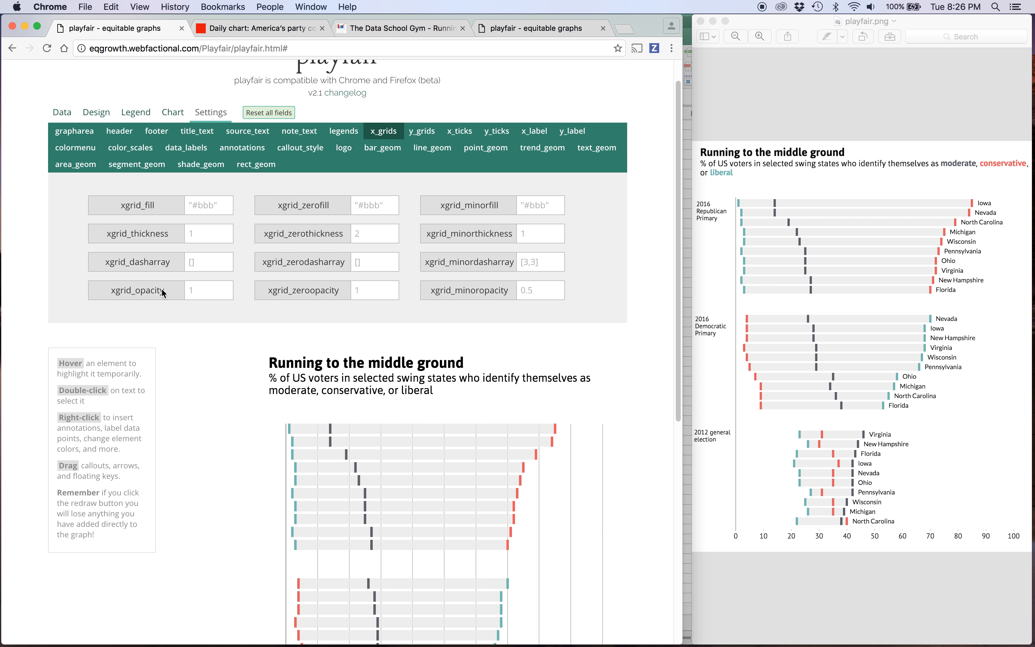
left_click(210, 290)
type("0")
scroll(205, 458, "down", 10)
left_click(144, 580)
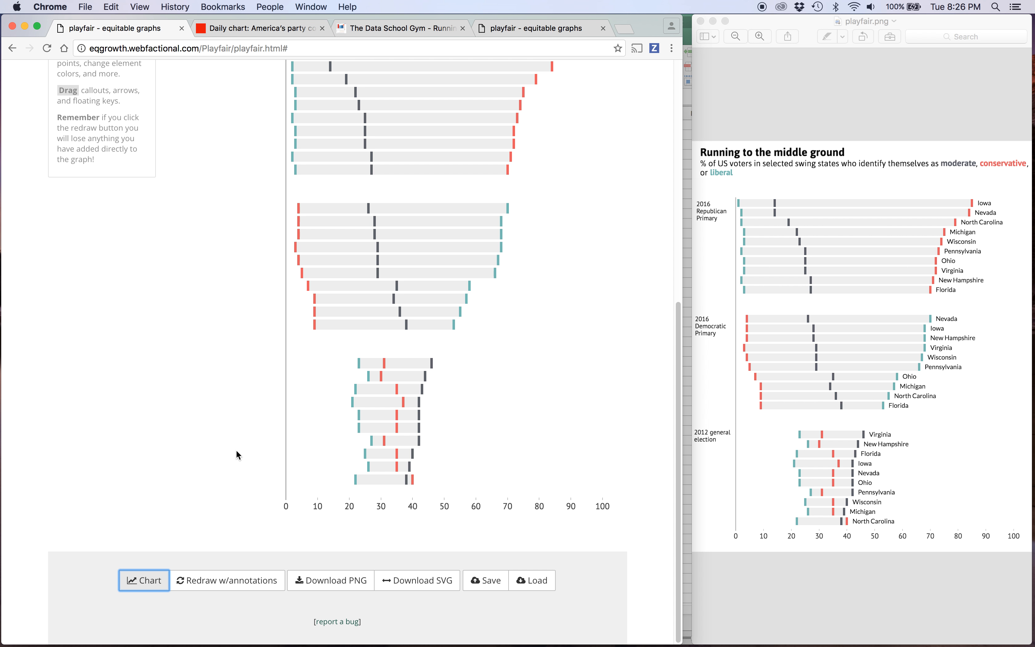
scroll(198, 413, "up", 4)
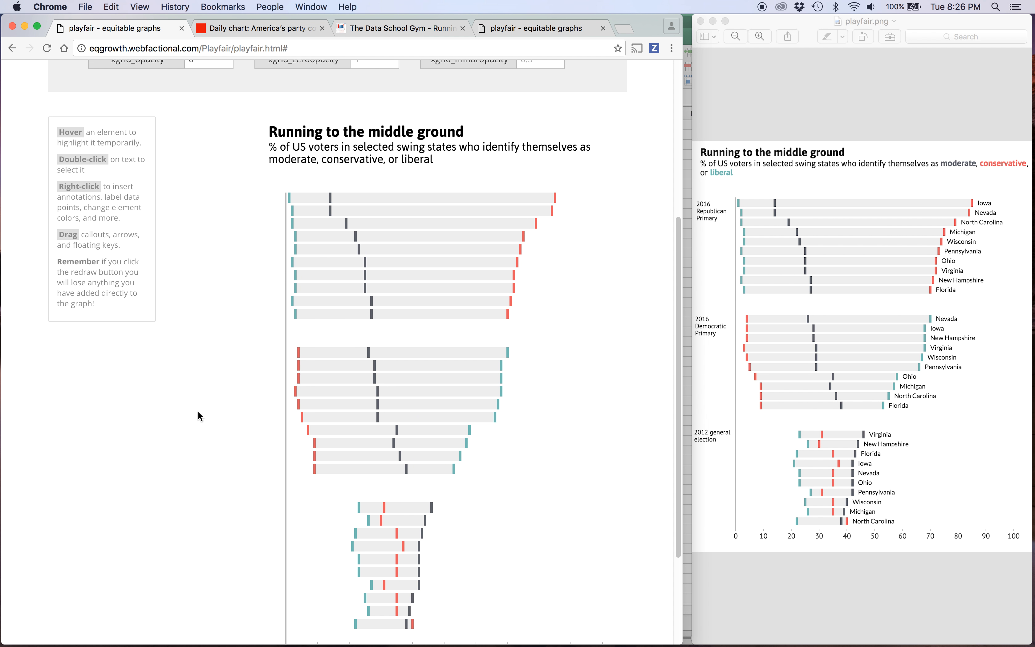
scroll(198, 412, "up", 1)
scroll(198, 415, "up", 3)
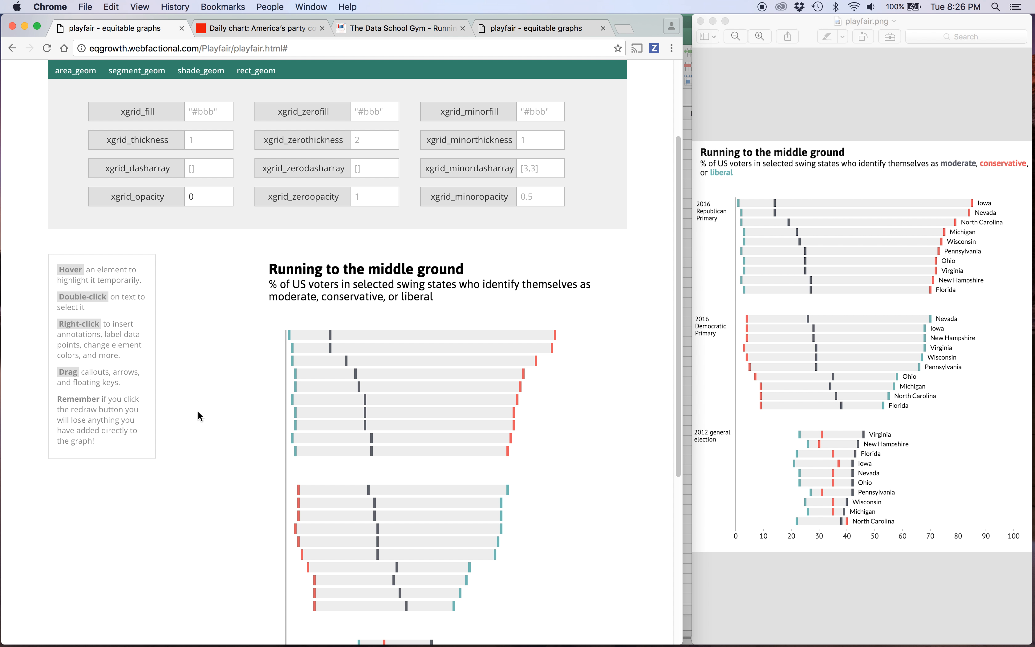
Set the Y limits to 0,176 in the axes options and redraw the chart.
scroll(198, 414, "down", 8)
scroll(198, 415, "up", 5)
scroll(198, 410, "up", 5)
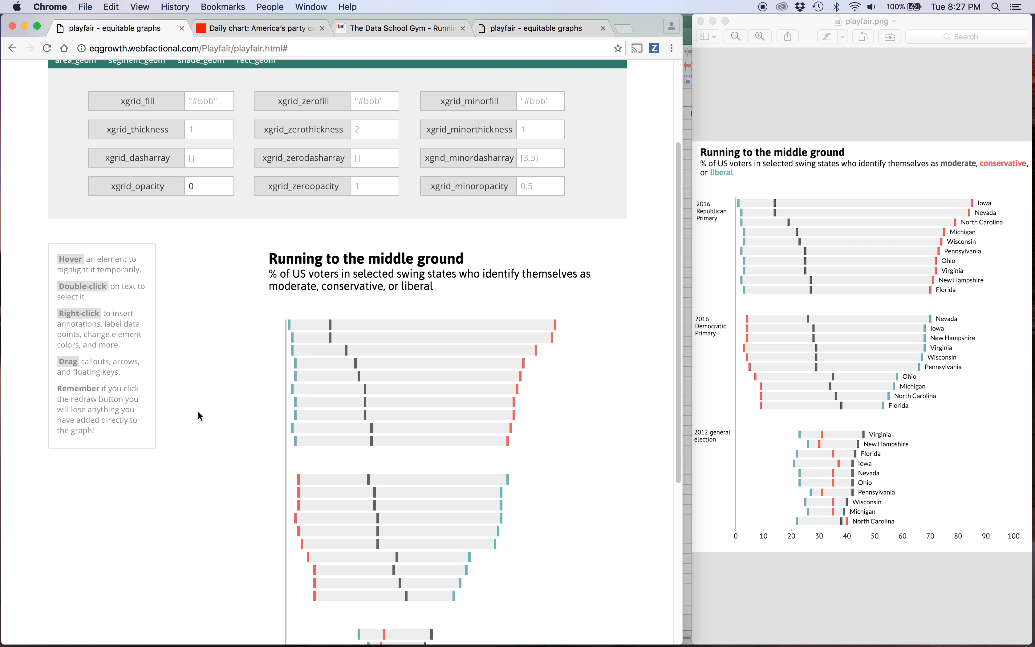
scroll(157, 194, "up", 1)
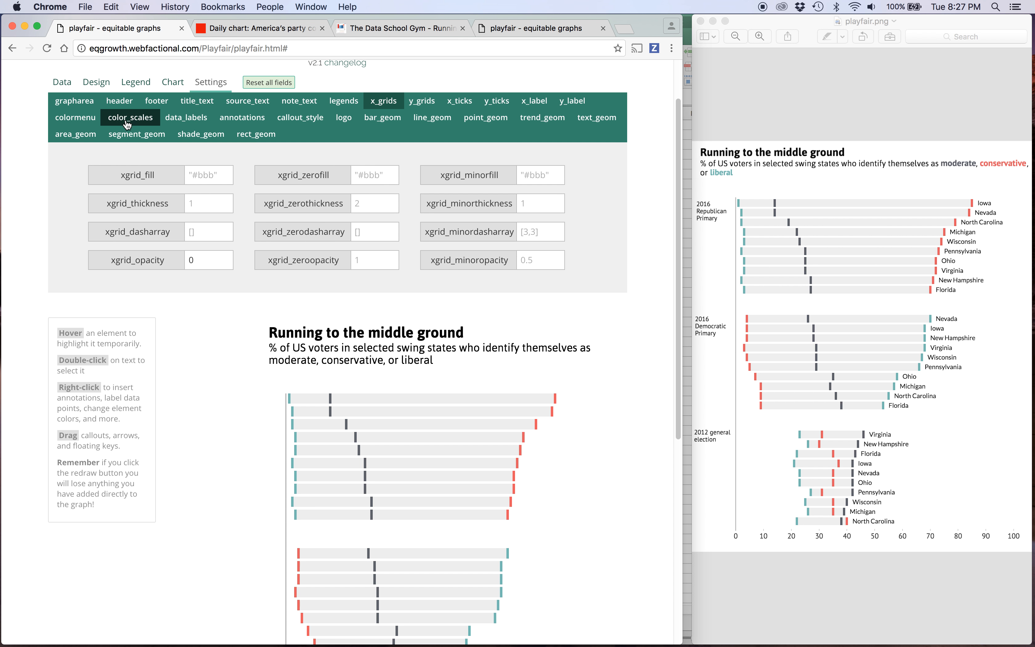
left_click(95, 82)
left_click(127, 101)
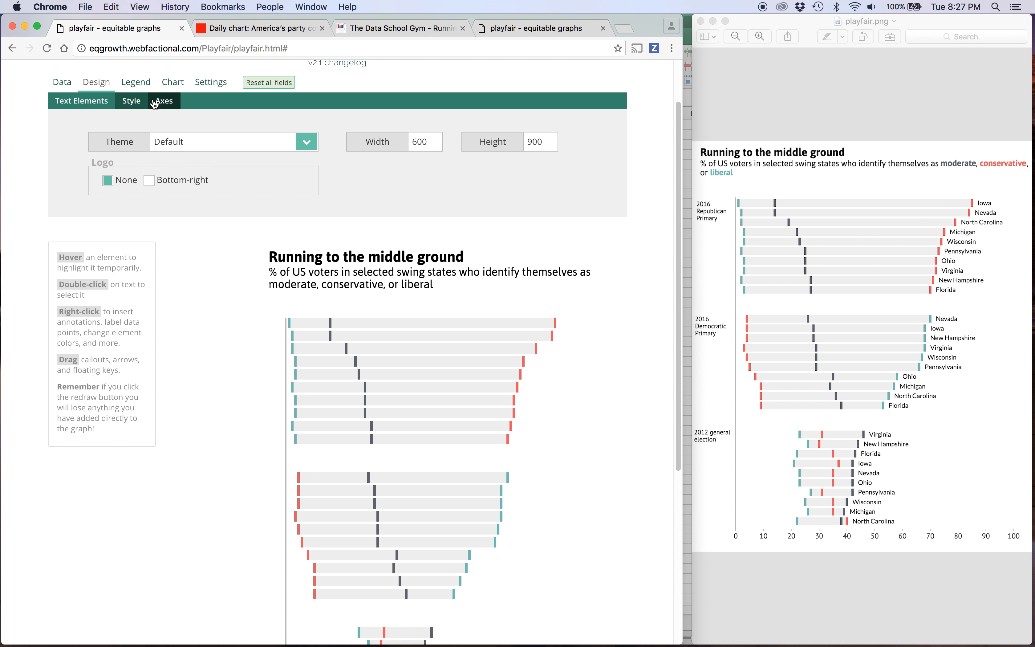
left_click(161, 100)
left_click(236, 234)
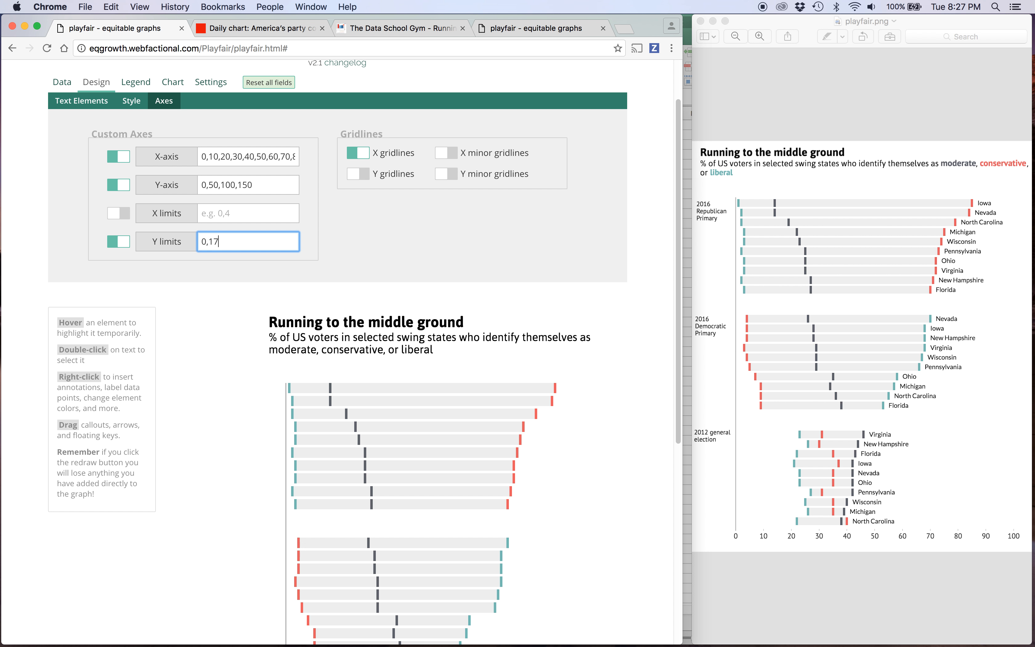
scroll(182, 398, "down", 10)
left_click(144, 623)
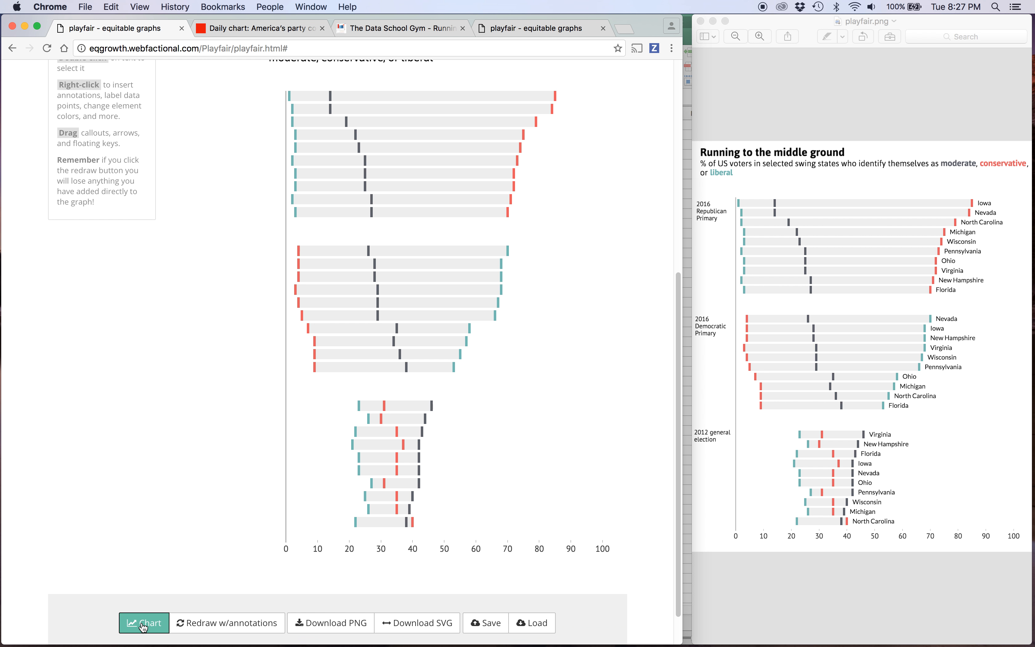
scroll(254, 247, "up", 2)
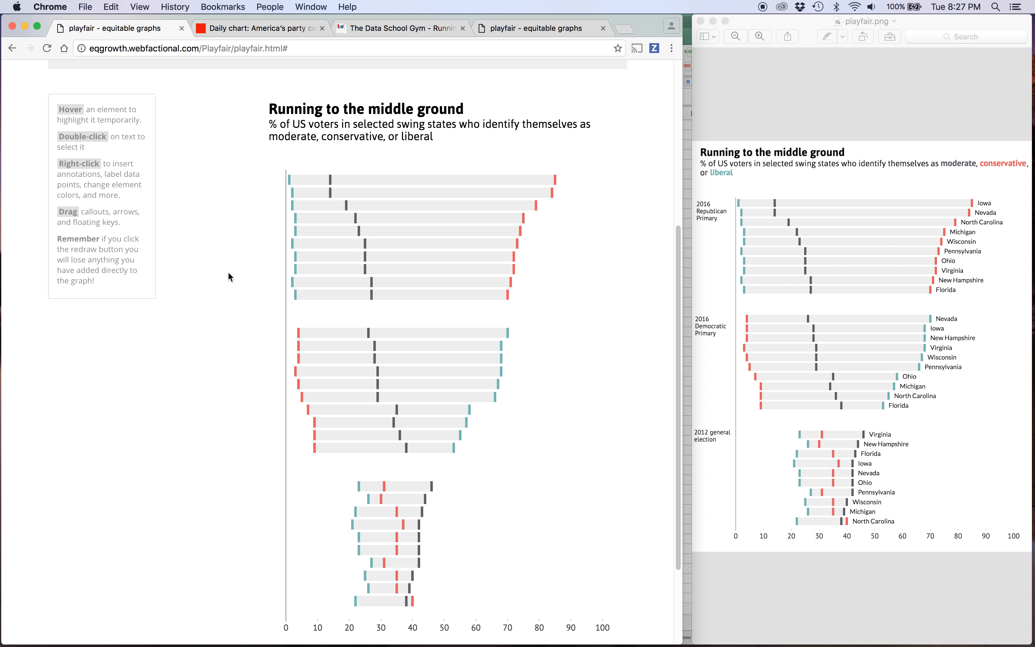
Set the chart's text layer to use textx as X variable and midy as Y variable.
scroll(238, 276, "up", 1)
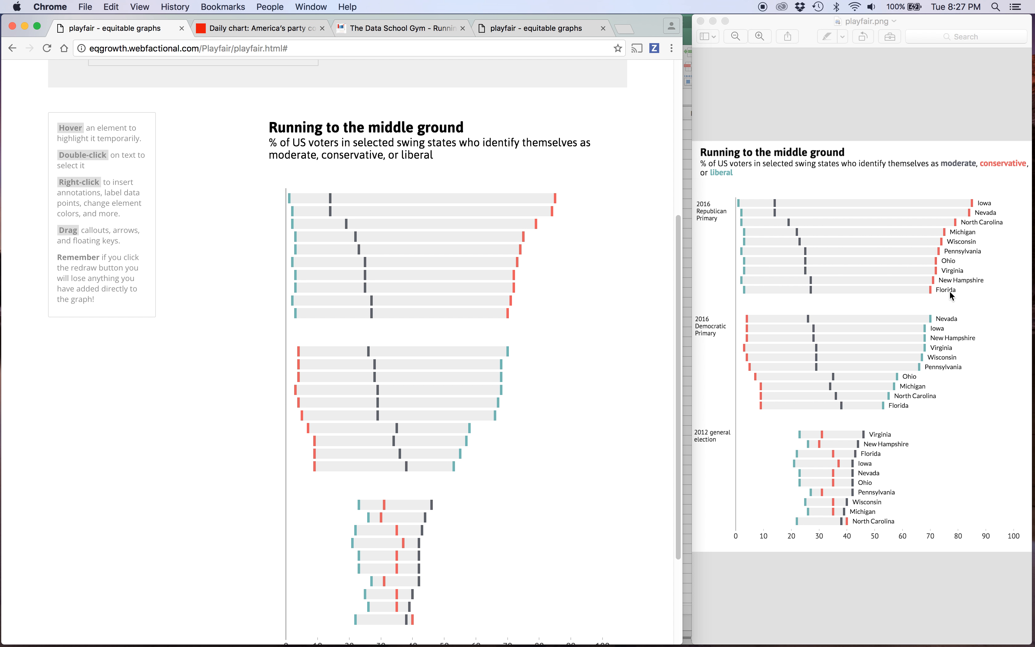
scroll(370, 325, "up", 5)
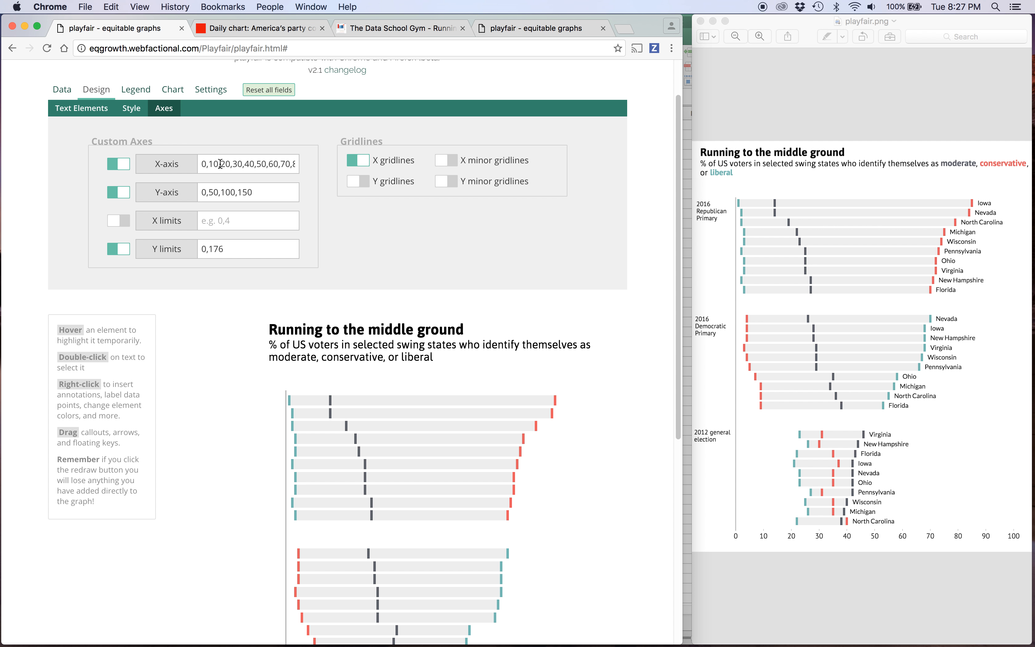
left_click(171, 89)
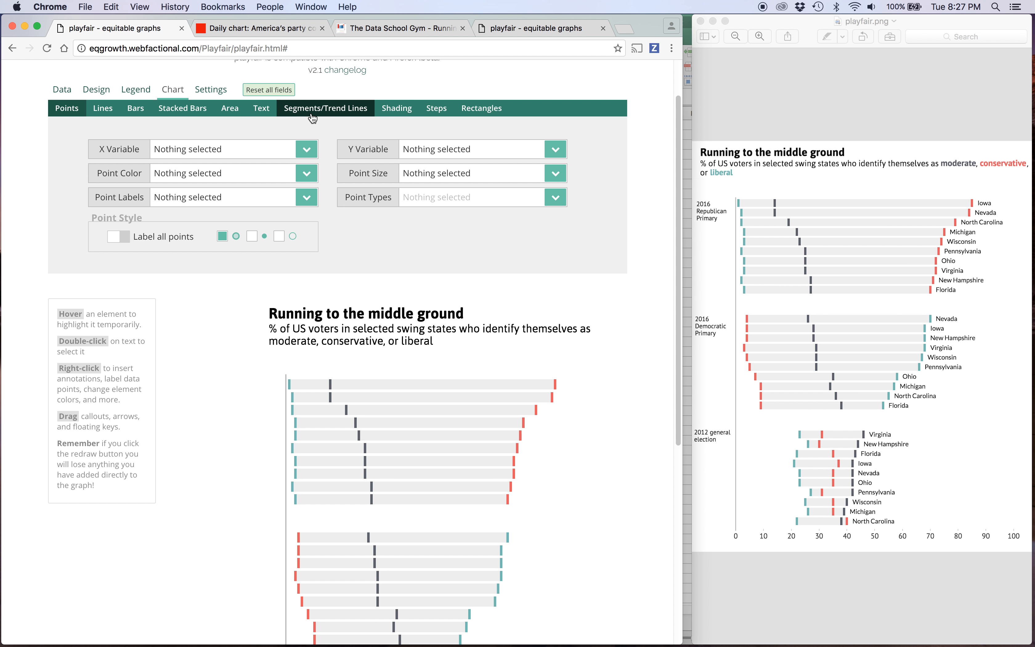
left_click(259, 112)
left_click(227, 149)
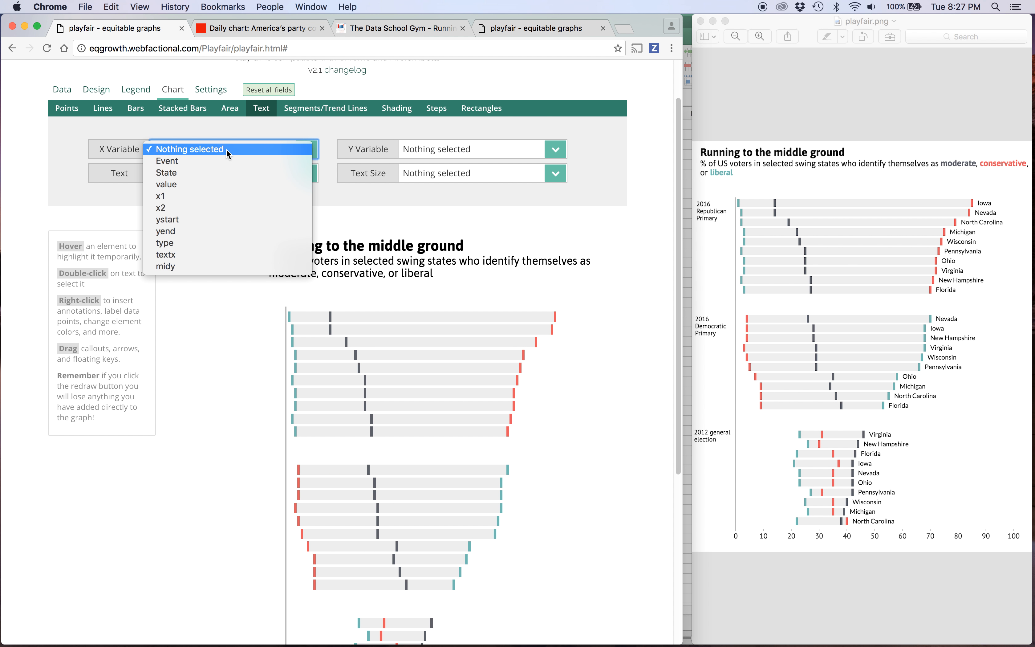
left_click(209, 255)
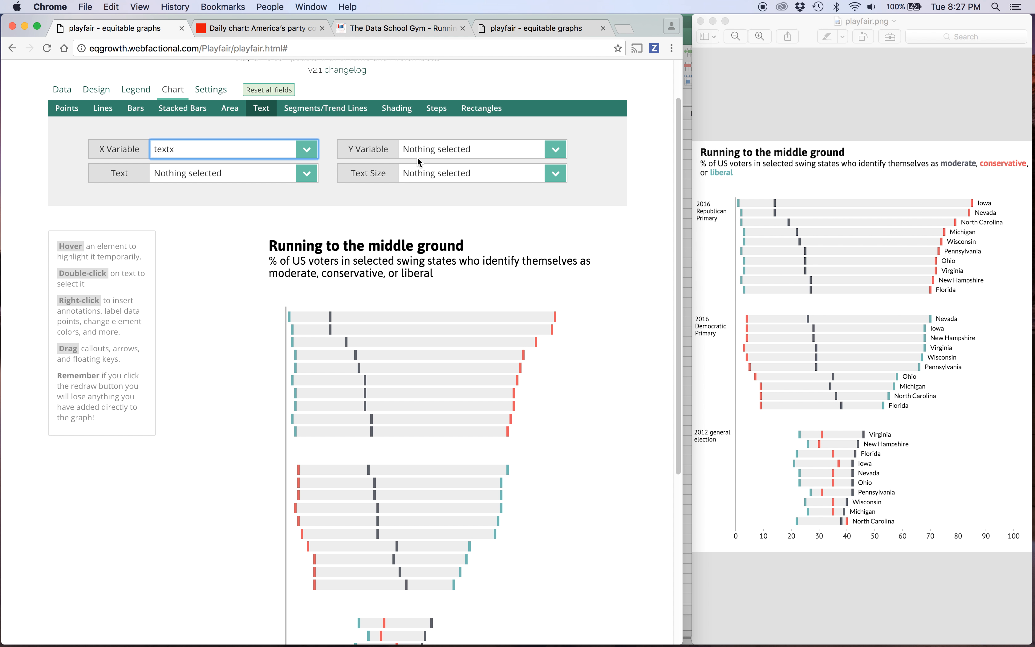
left_click(429, 149)
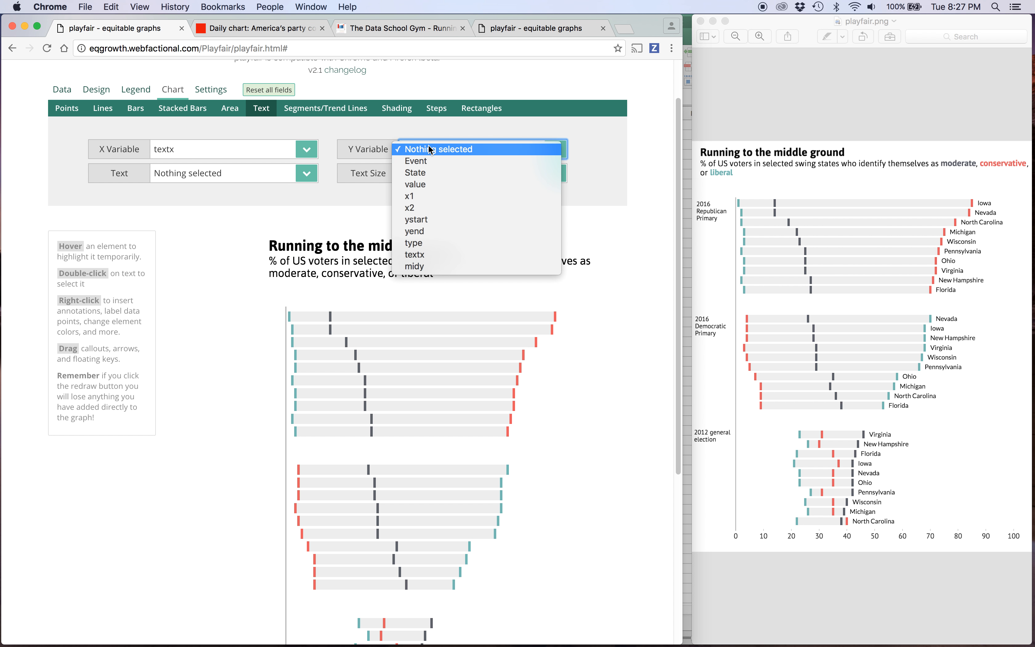
left_click(425, 267)
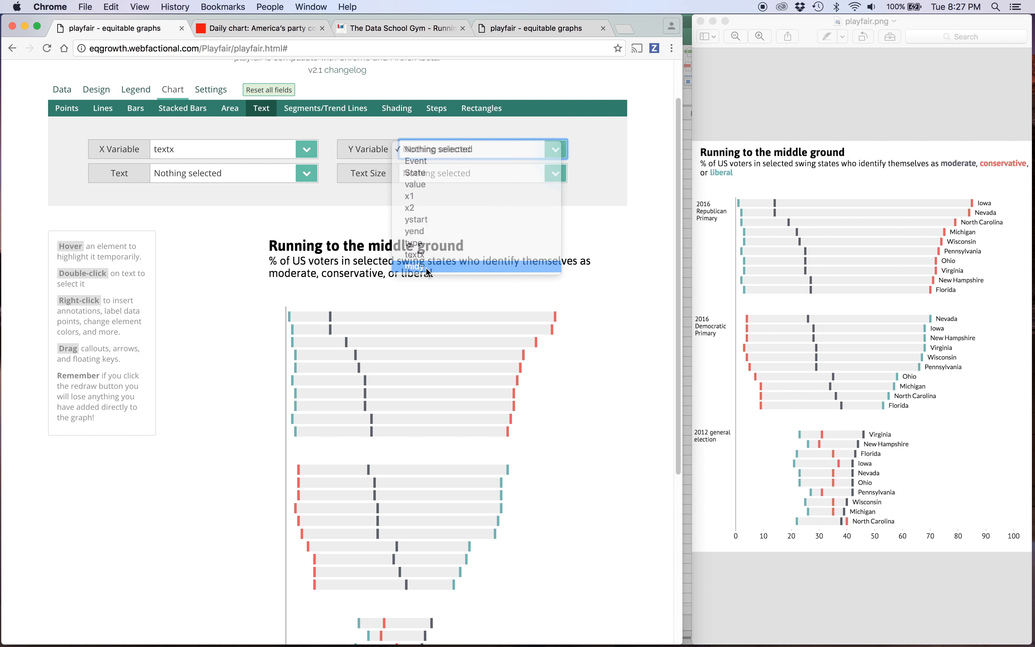
Choose State as the text layer's label variable and redraw the chart.
left_click(215, 176)
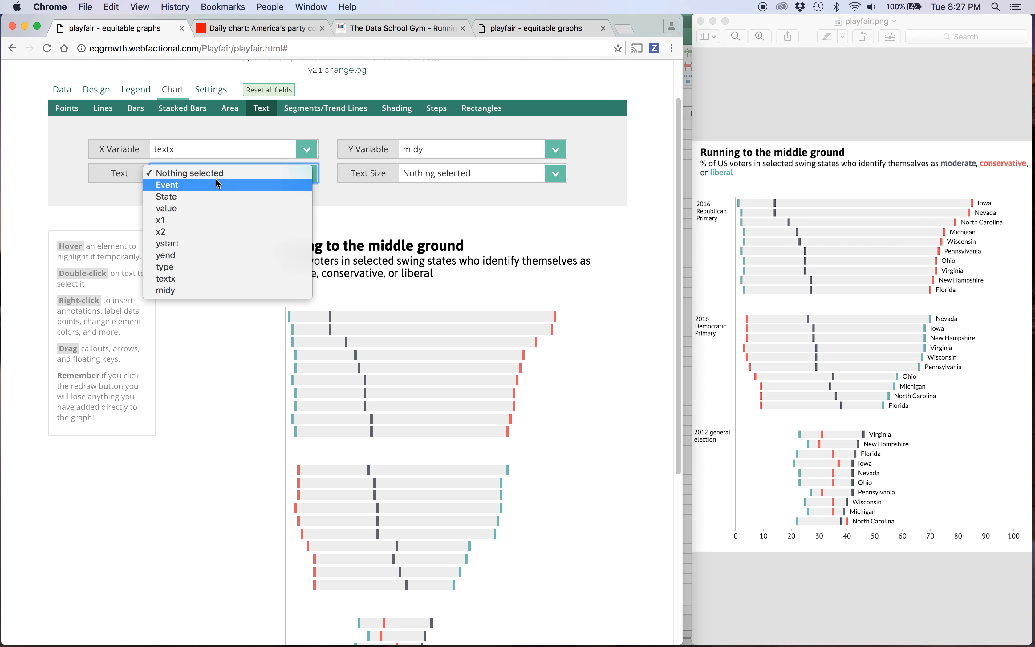
left_click(205, 197)
scroll(173, 362, "down", 6)
left_click(128, 580)
scroll(192, 356, "up", 3)
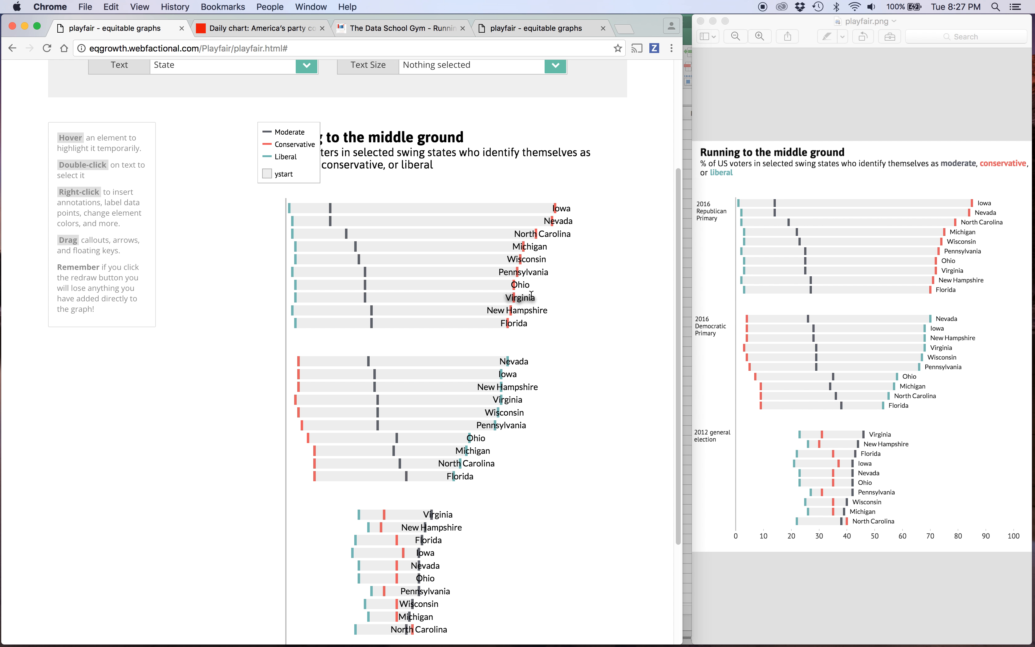
Set text_align to "start" in the text_geom settings and redraw the chart.
scroll(241, 272, "up", 3)
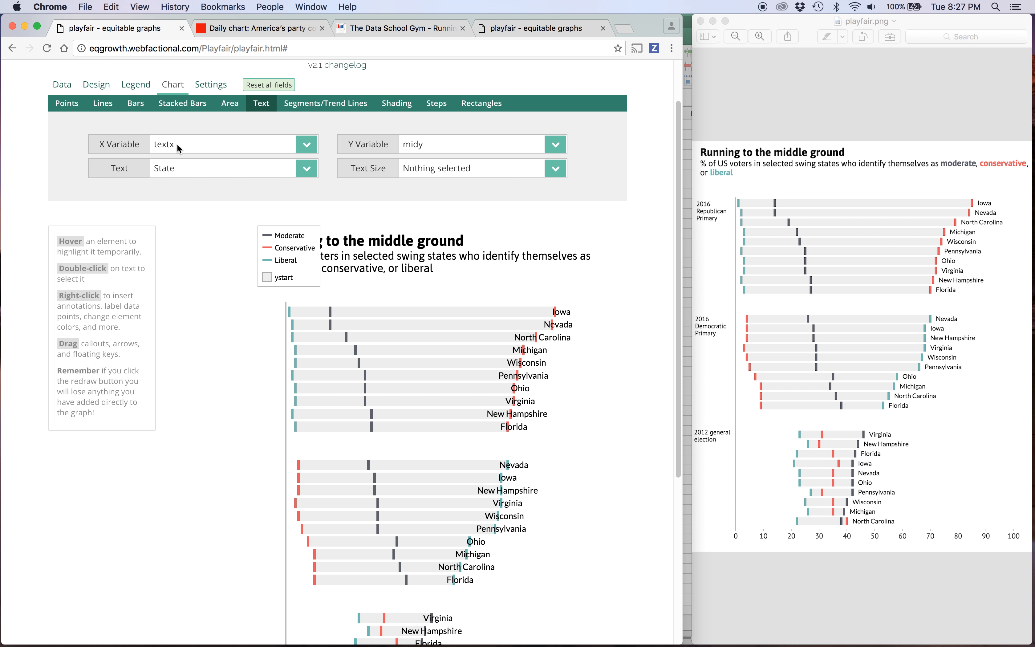
scroll(317, 181, "up", 1)
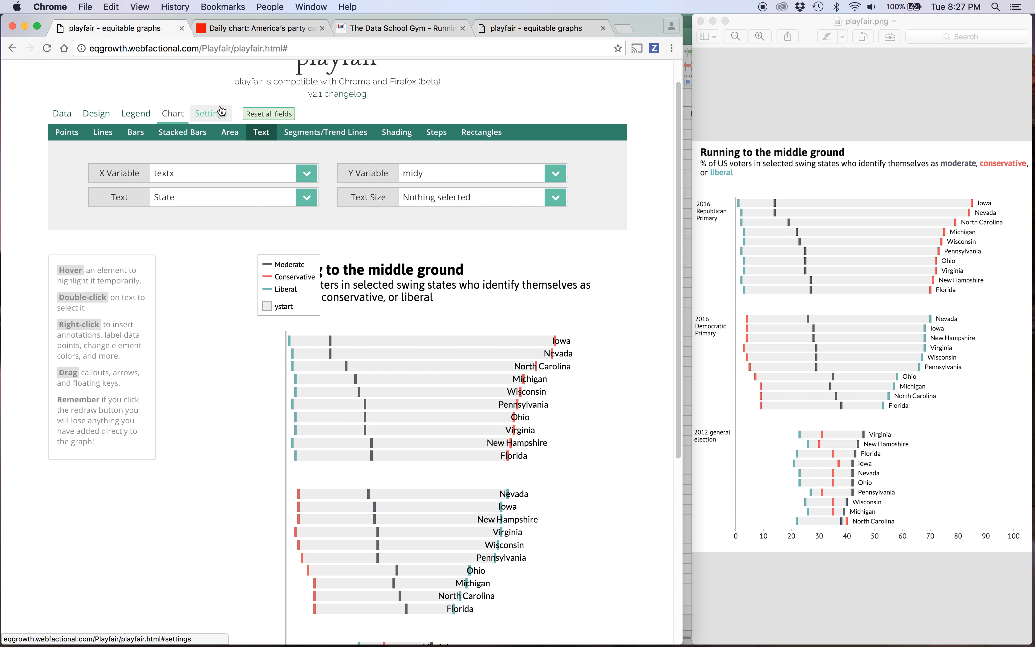
left_click(210, 113)
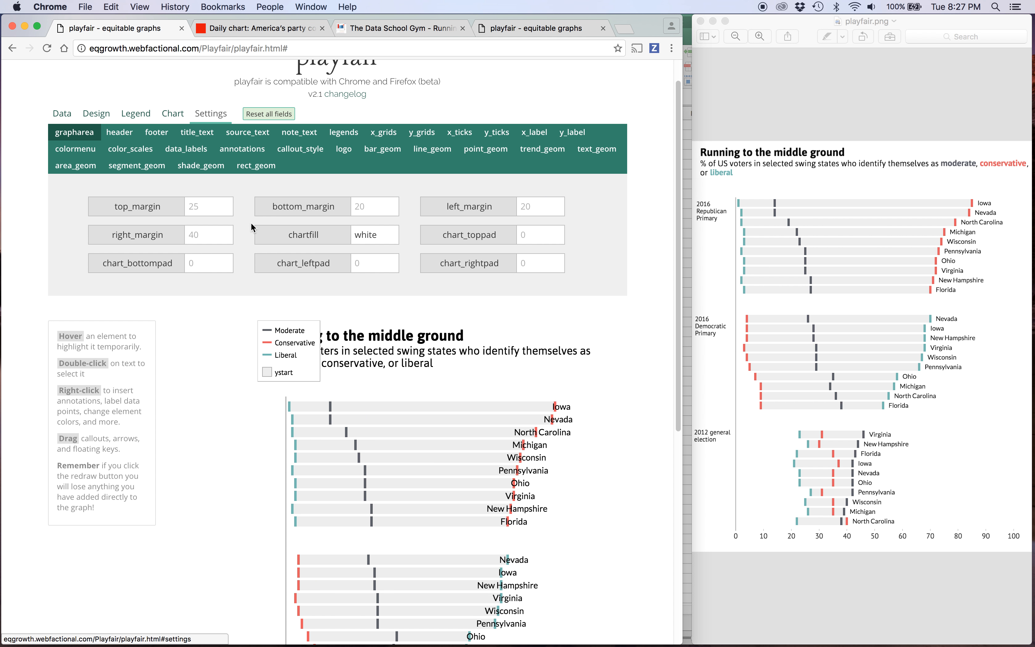
left_click(585, 155)
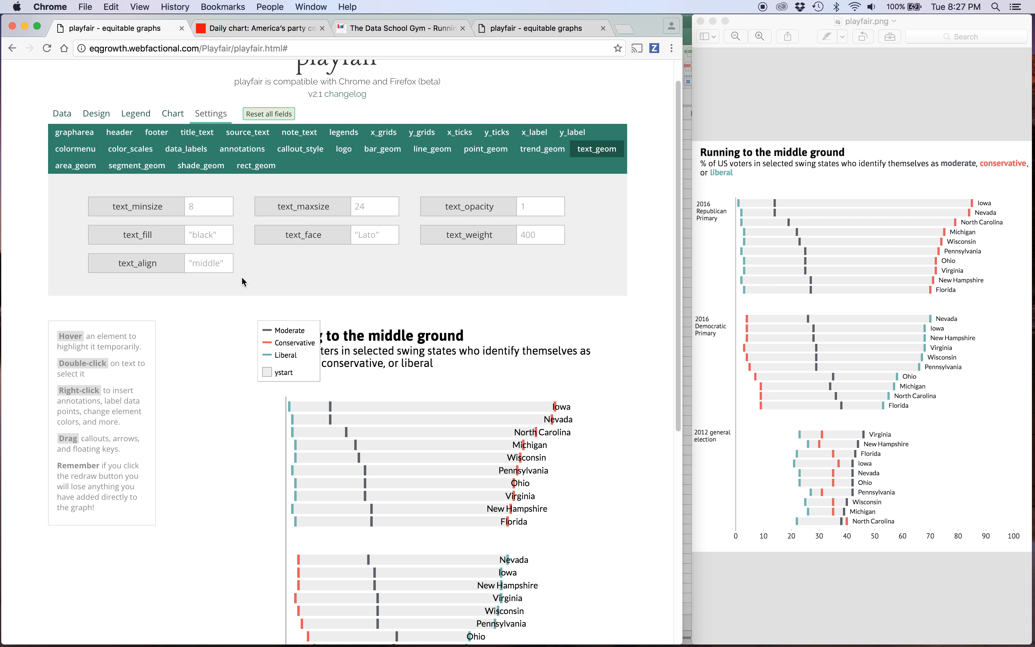
scroll(242, 281, "down", 2)
left_click(214, 210)
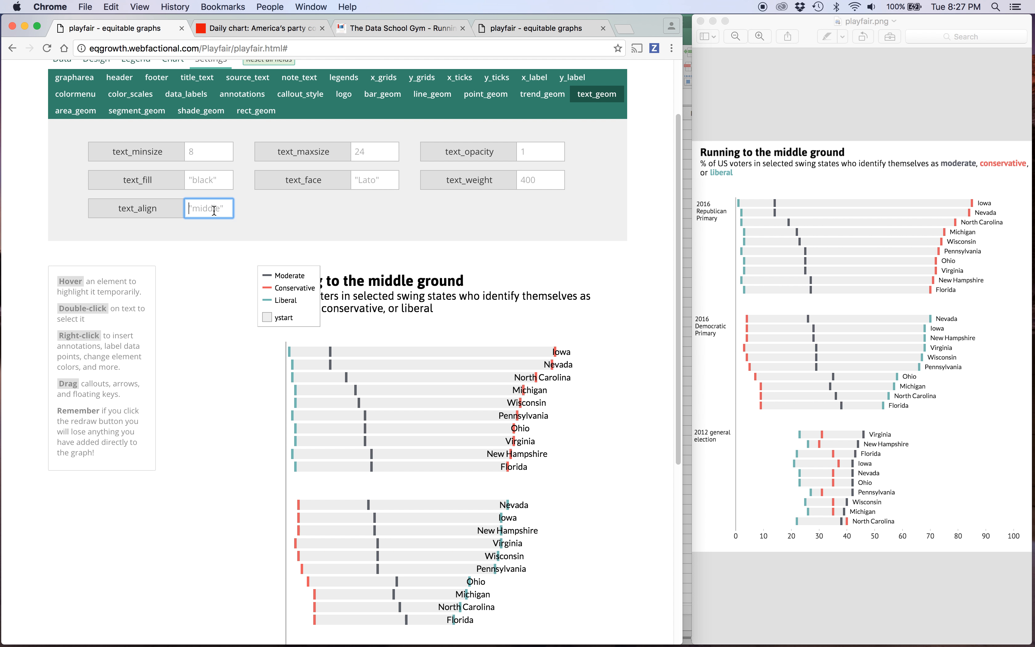
type("\"start")
scroll(201, 283, "down", 10)
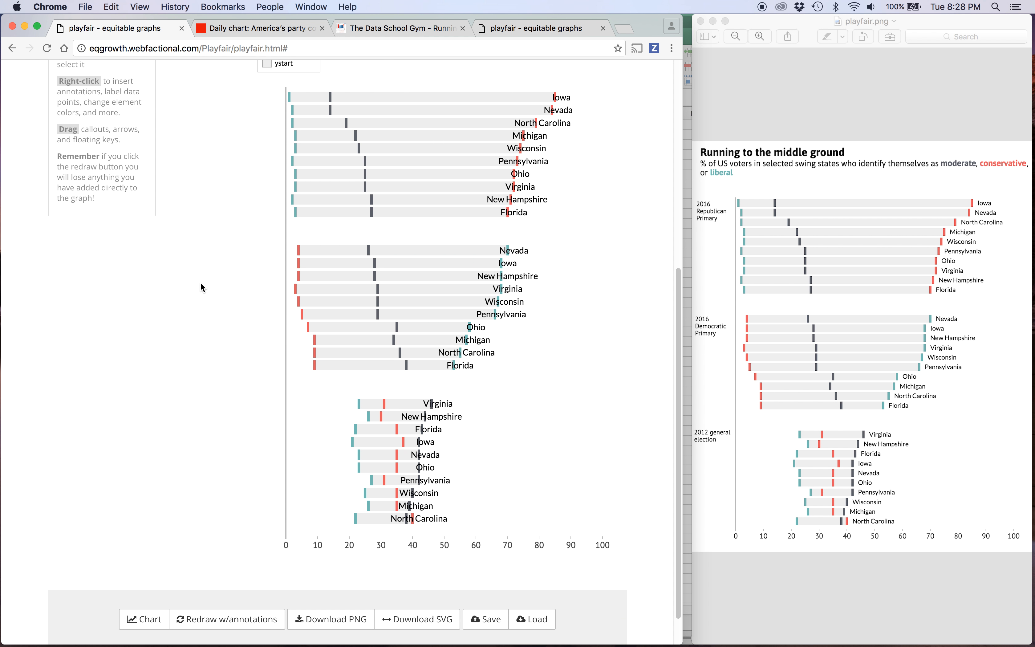
left_click(141, 613)
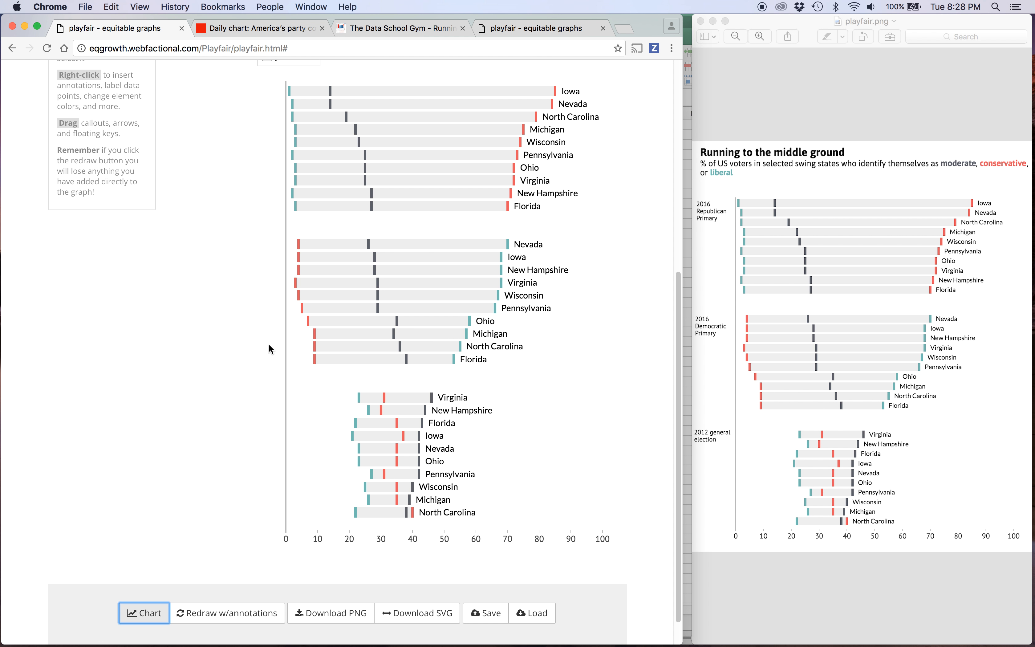
scroll(212, 318, "up", 4)
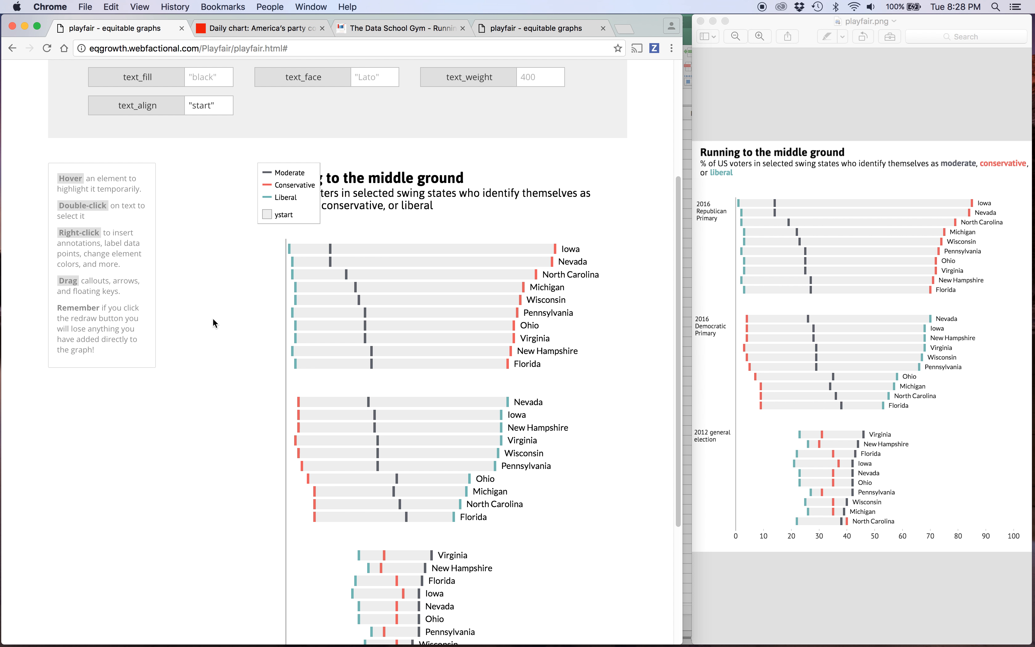
scroll(281, 229, "up", 4)
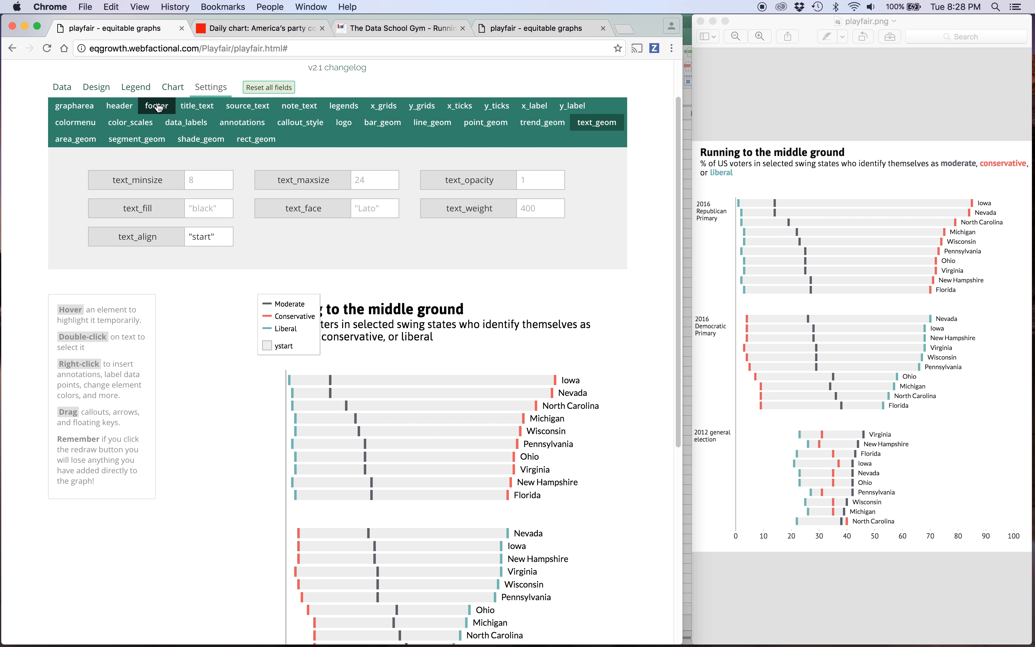
Delete all the key items from the legend design, including ystart, and redraw the chart.
left_click(136, 87)
left_click(539, 215)
left_click(539, 216)
left_click(540, 216)
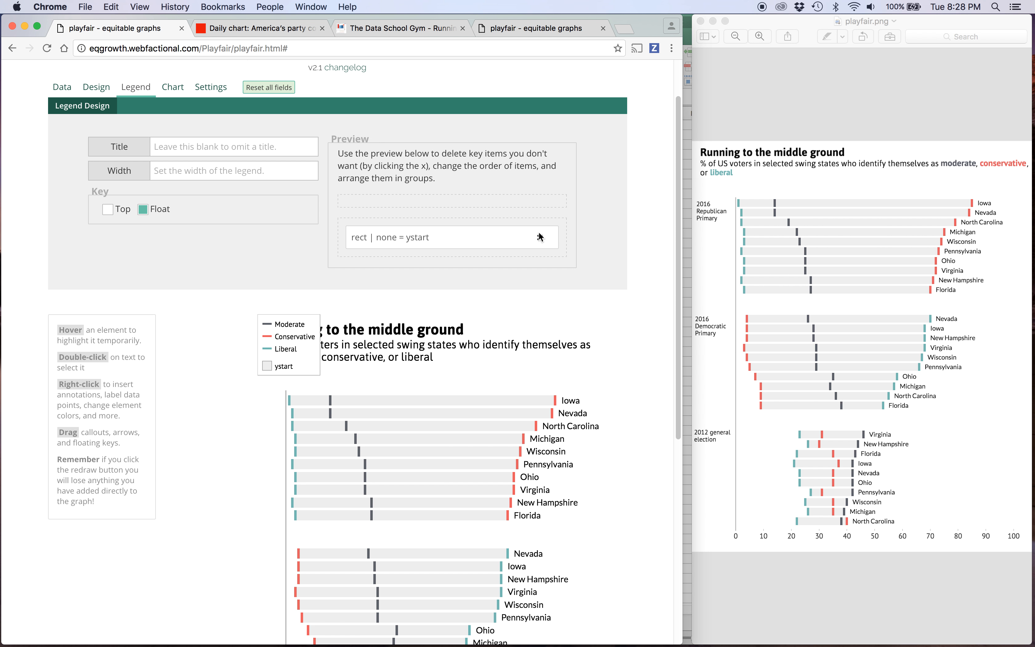
left_click(541, 237)
left_click(173, 87)
scroll(193, 427, "down", 8)
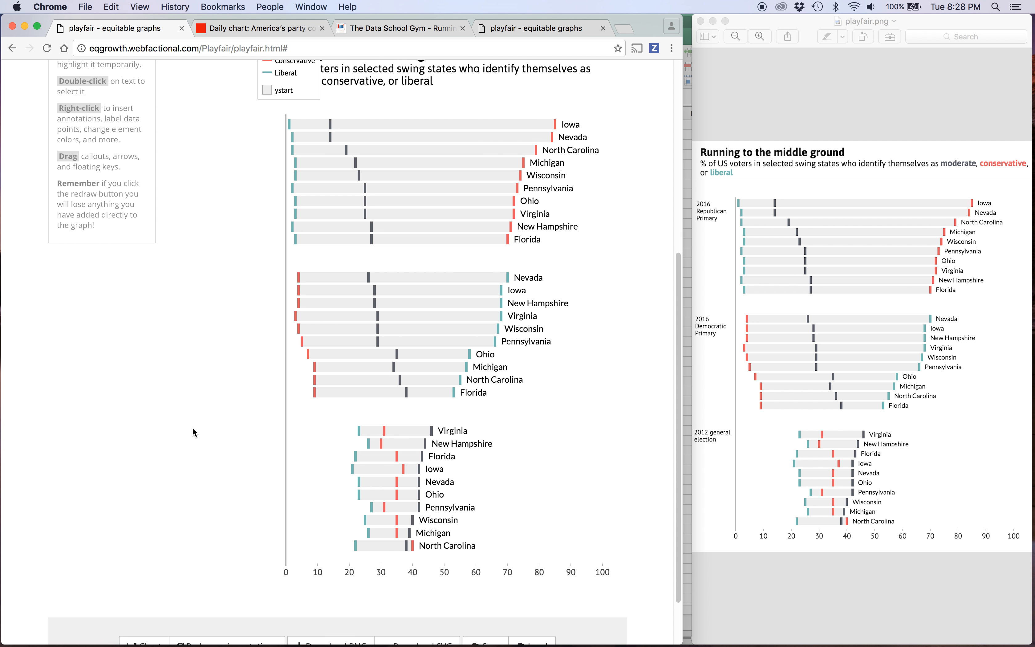
left_click(141, 580)
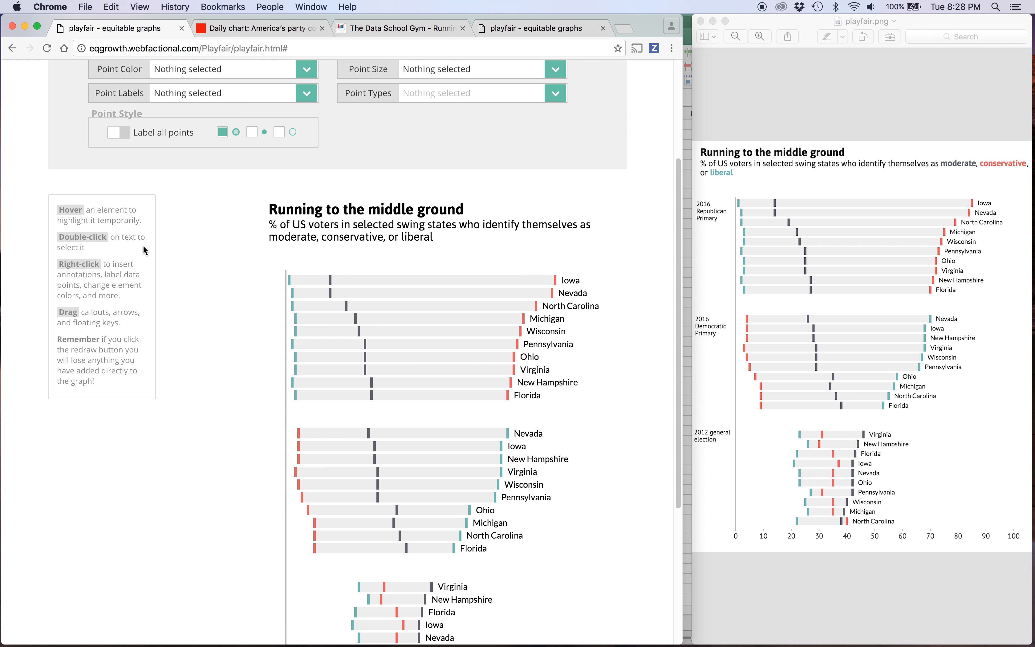
Try to place a text annotation in the margin to the left of the first bar group.
scroll(143, 248, "down", 5)
scroll(143, 250, "up", 2)
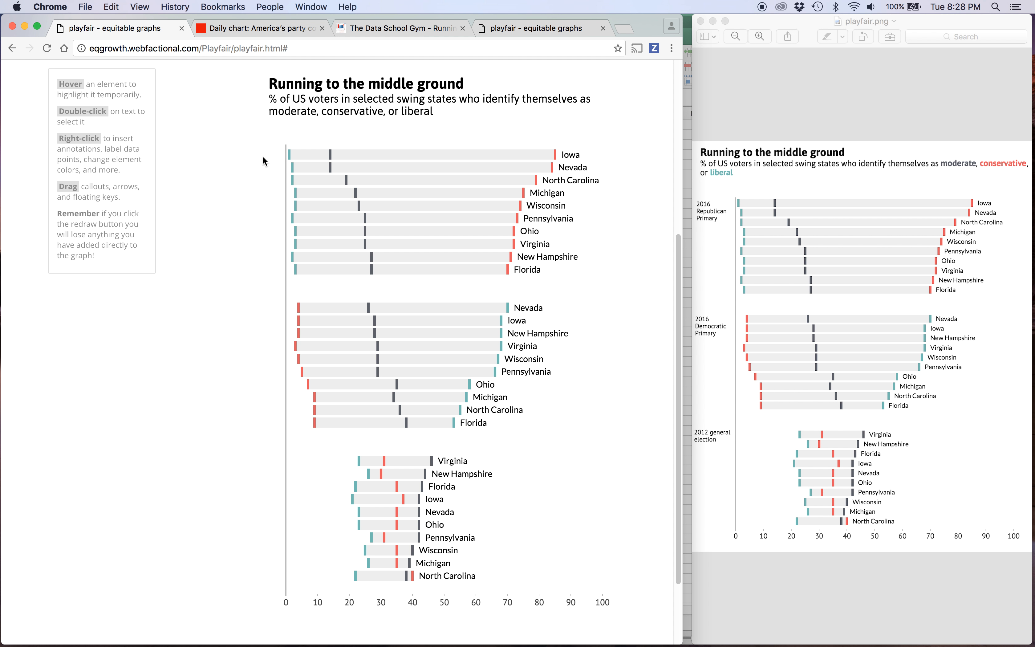
right_click(247, 156)
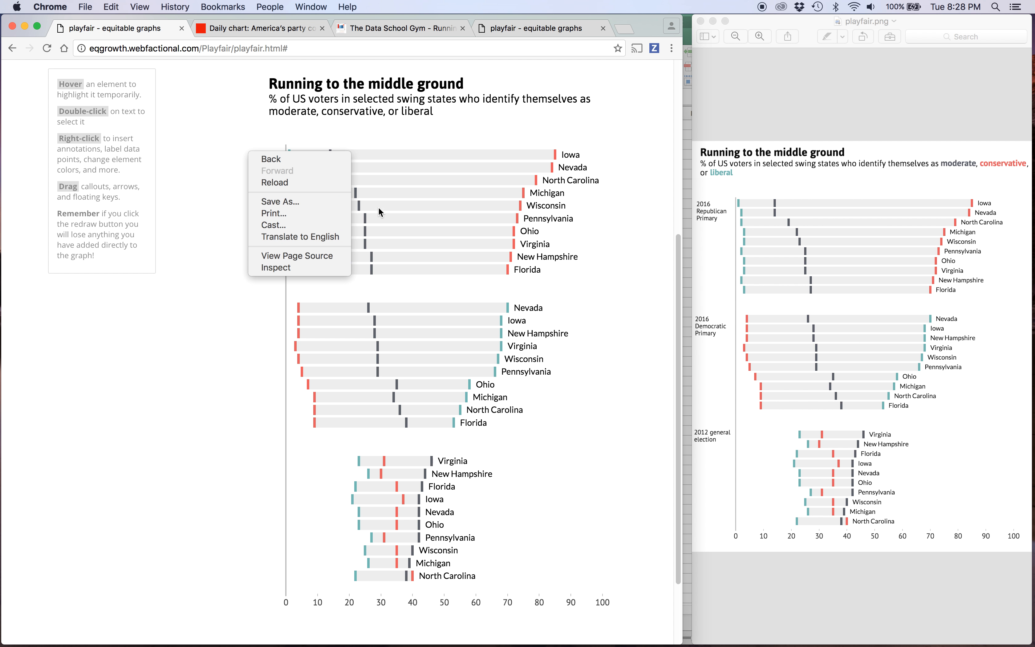
left_click(384, 138)
right_click(274, 152)
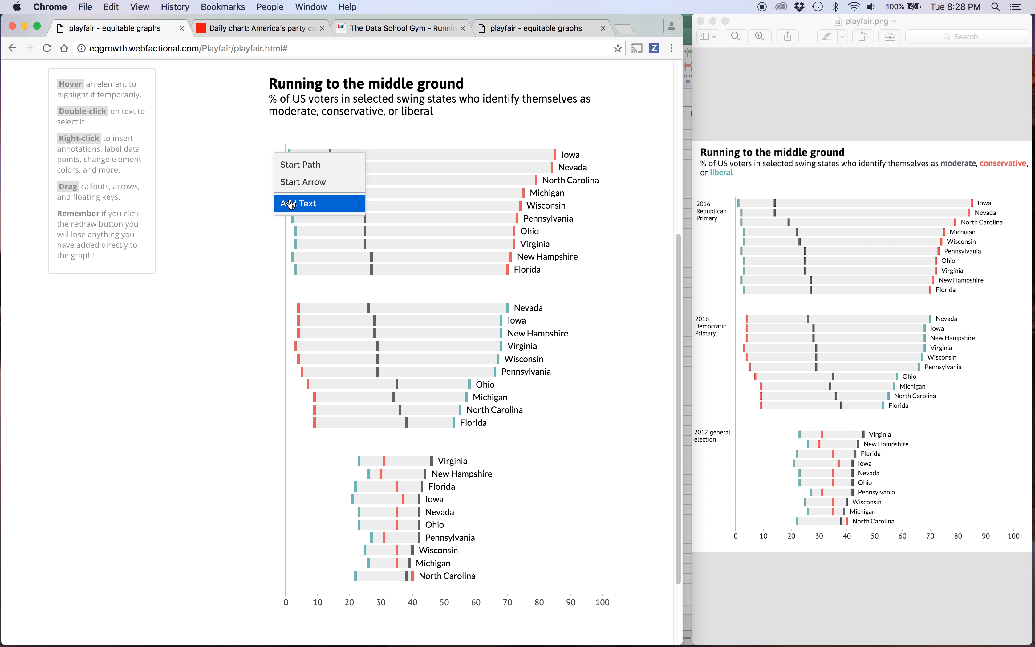
left_click(289, 201)
left_click_drag(285, 160, 241, 156)
left_click(285, 162)
double_click(286, 164)
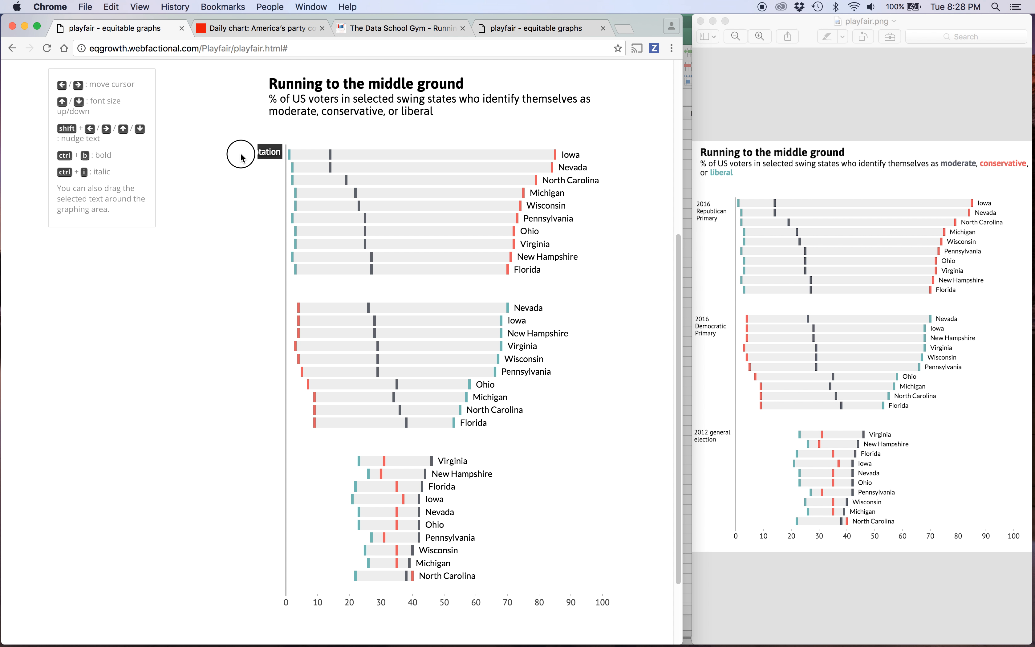
left_click(270, 173)
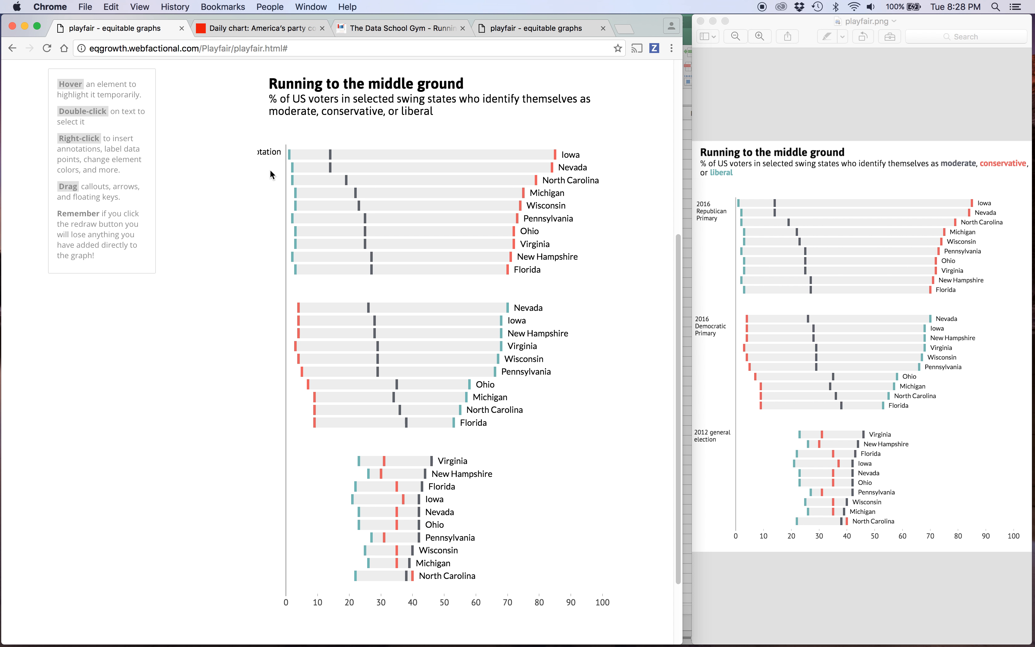
Set left_margin to 70 in the grapharea settings and redraw the chart.
scroll(270, 173, "up", 5)
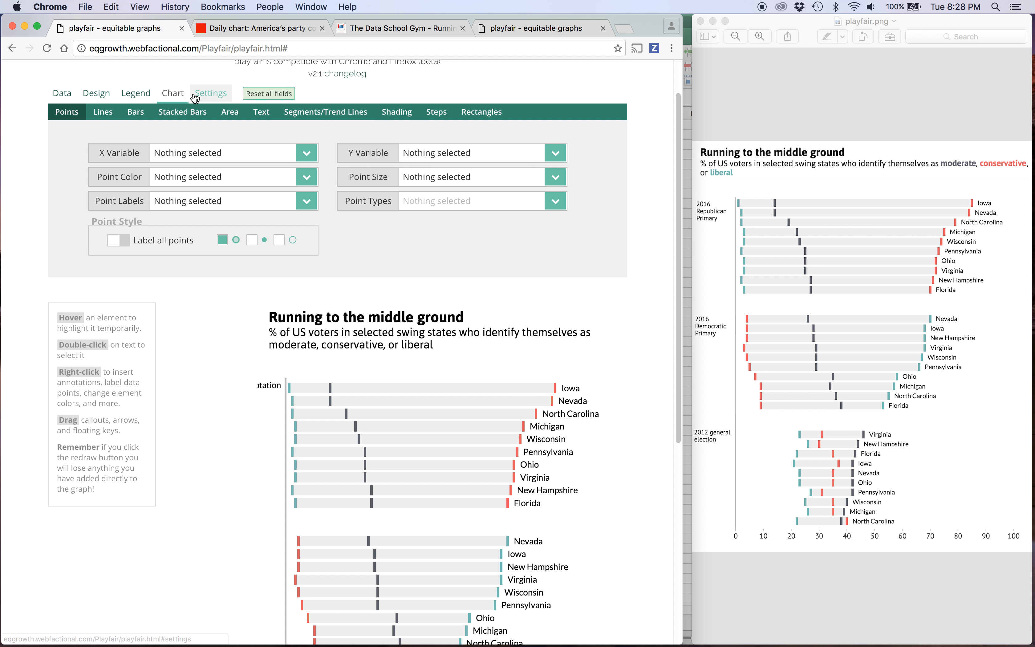
left_click(195, 98)
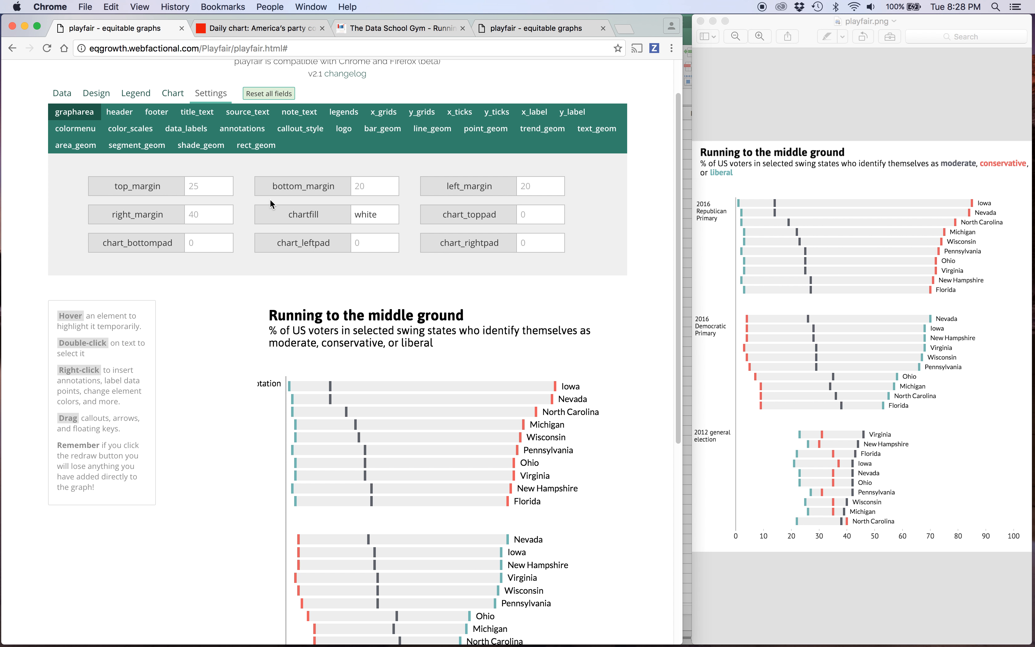
left_click(530, 182)
type("7")
type("5")
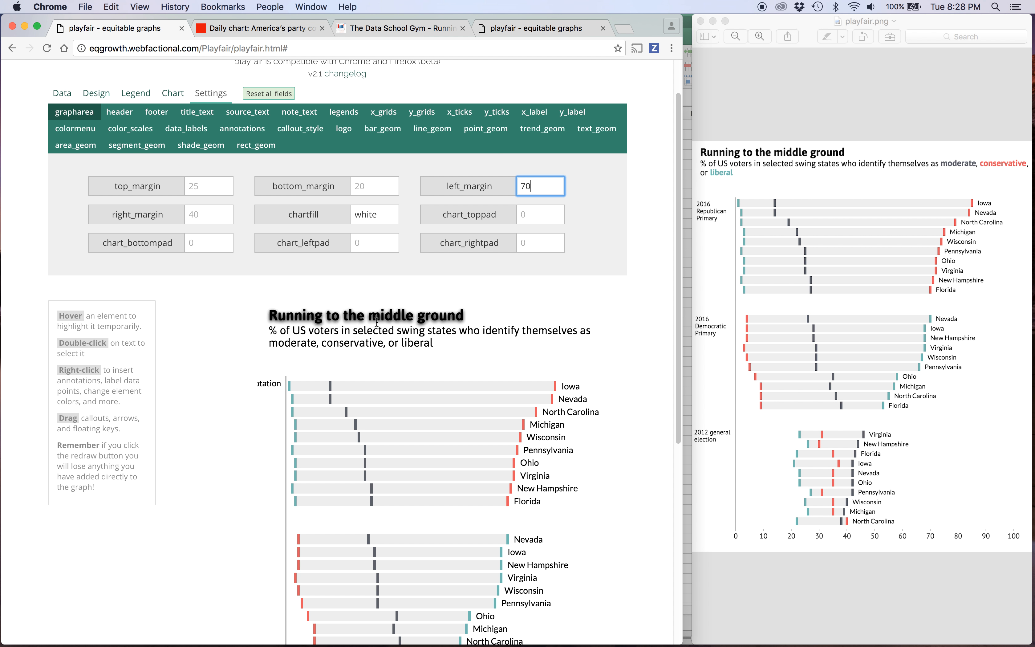
scroll(366, 325, "down", 15)
left_click(144, 578)
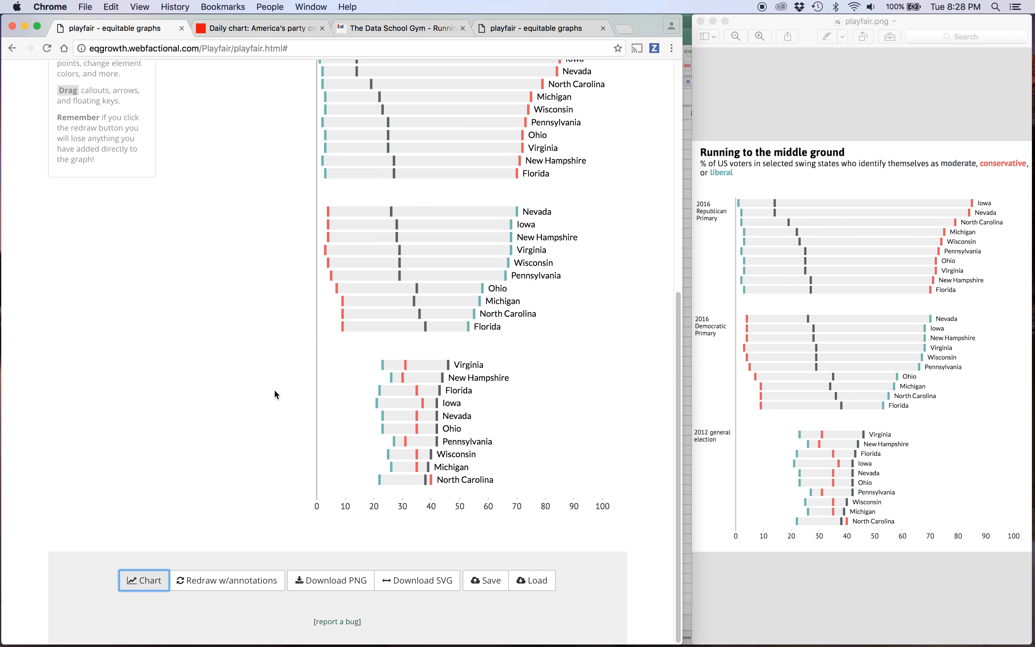
Increase left_margin to 80 and redraw the chart.
scroll(328, 292, "up", 6)
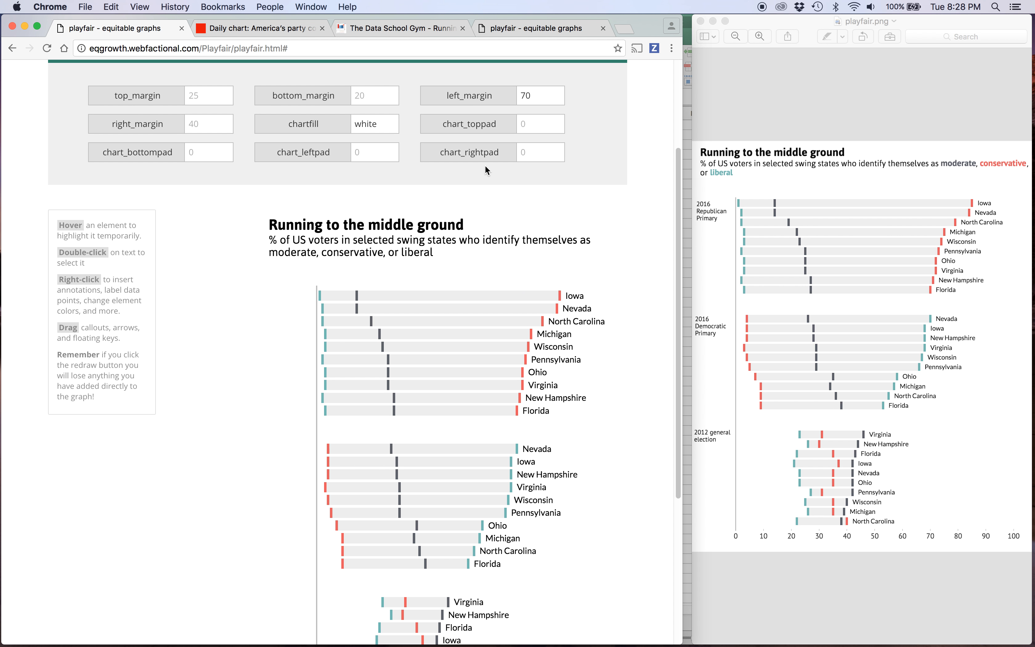
left_click(528, 95)
key("BackSpace")
type("8")
scroll(298, 362, "down", 5)
left_click(143, 581)
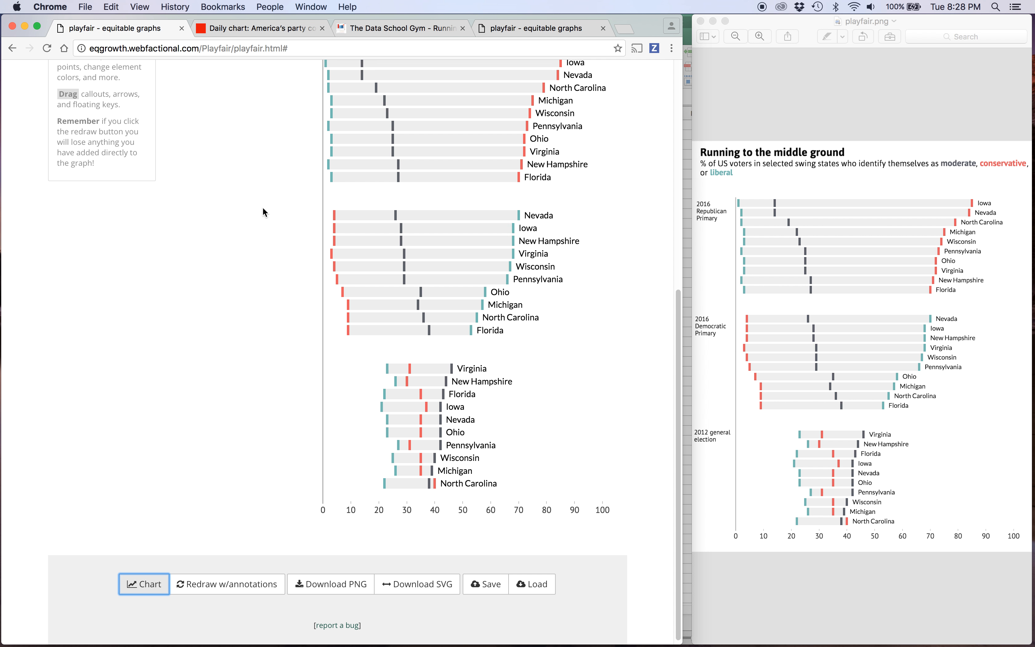
Add a text annotation reading "2016 Republican Primary" on three lines in the margin beside the first bar group.
scroll(263, 210, "up", 4)
right_click(271, 206)
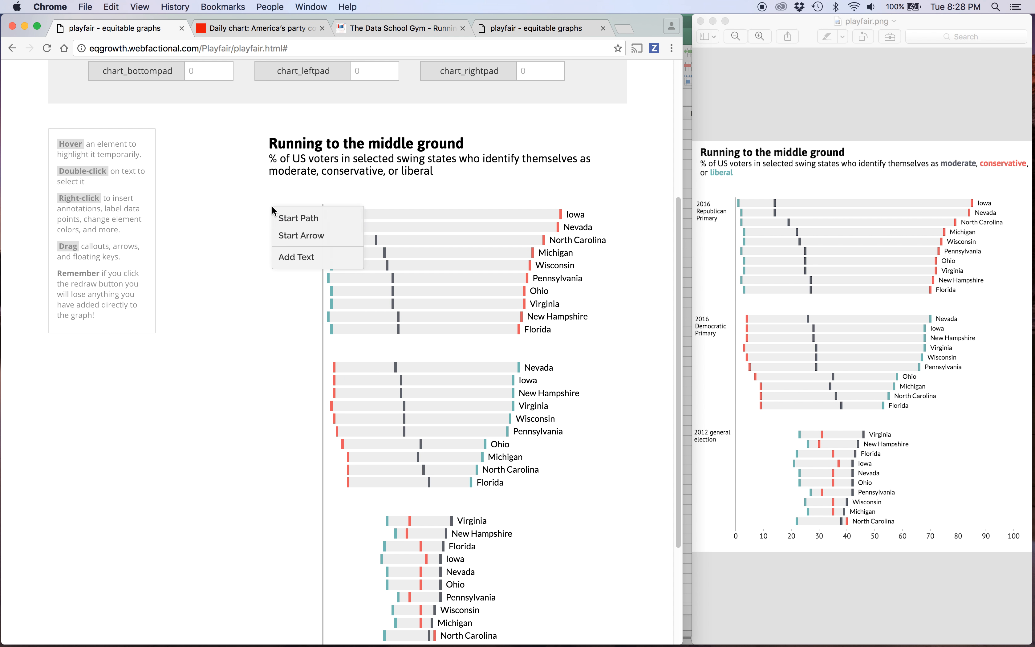
left_click(290, 255)
double_click(300, 212)
key("BackSpace")
key("BackSpace")
key("BackSpace")
key("BackSpace")
key("BackSpace")
key("BackSpace")
key("BackSpace")
key("BackSpace")
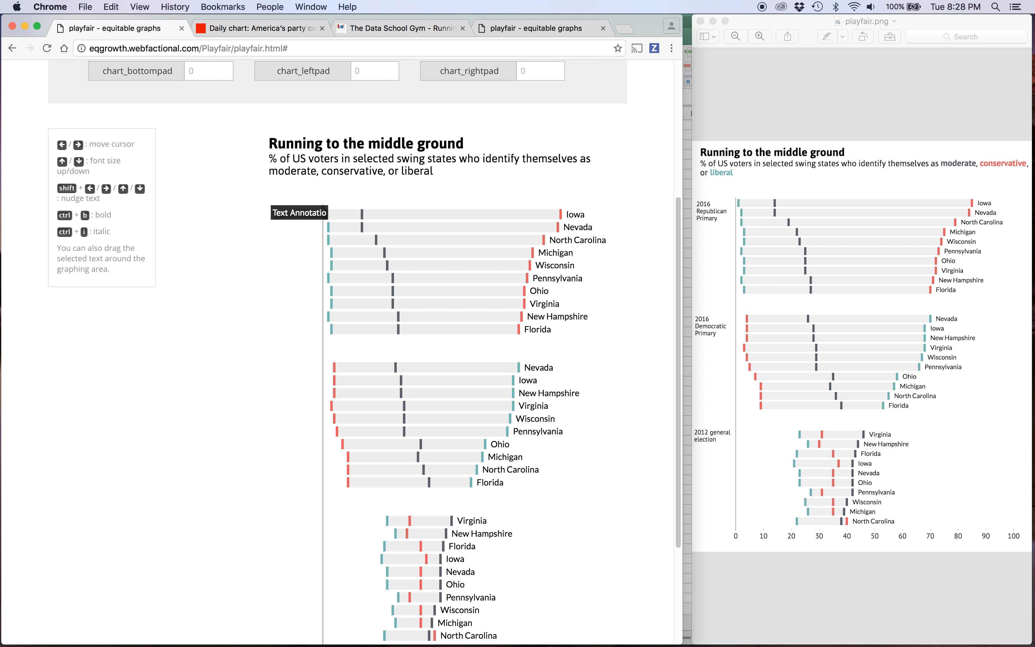
key("BackSpace")
key("BackSpace")
key("BackSpace")
key("BackSpace")
key("BackSpace")
key("BackSpace")
key("BackSpace")
type("2016")
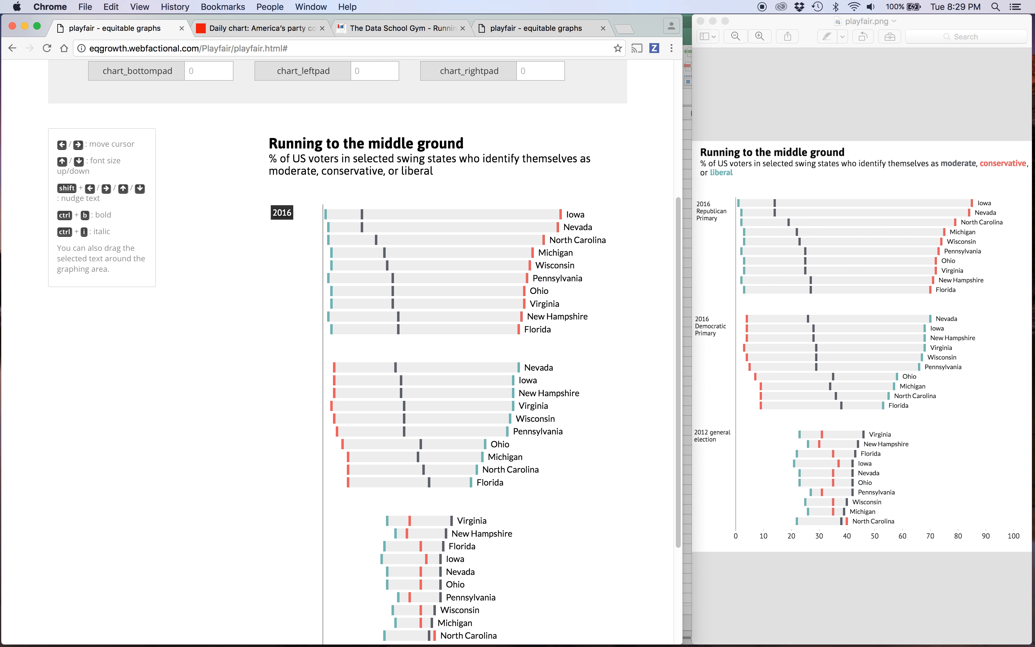
key("Return")
type("Republican")
key("Return")
type("Primary")
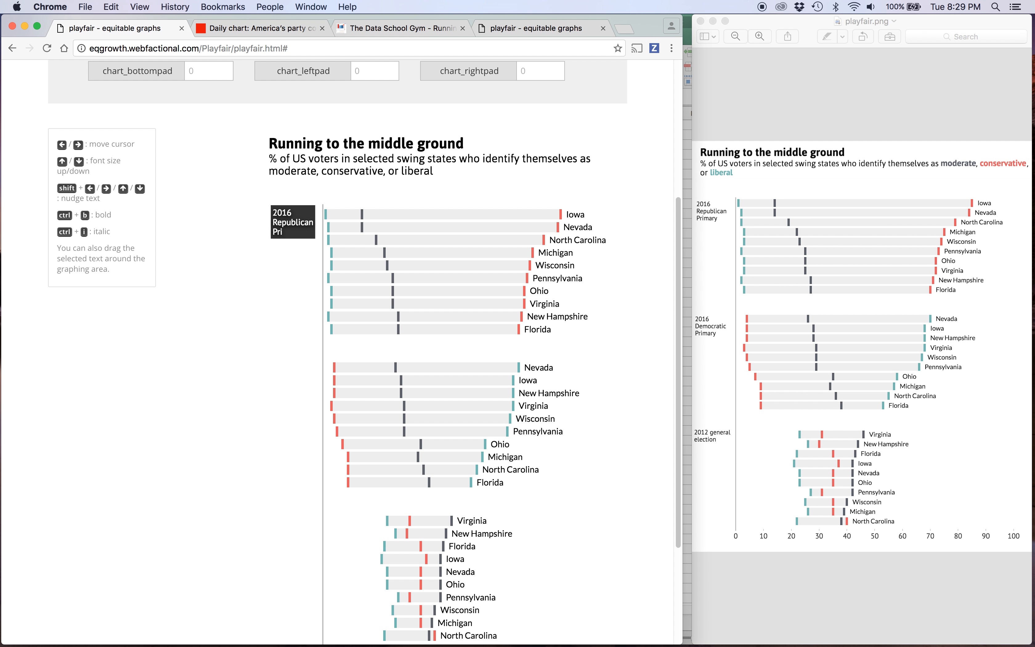
left_click(283, 265)
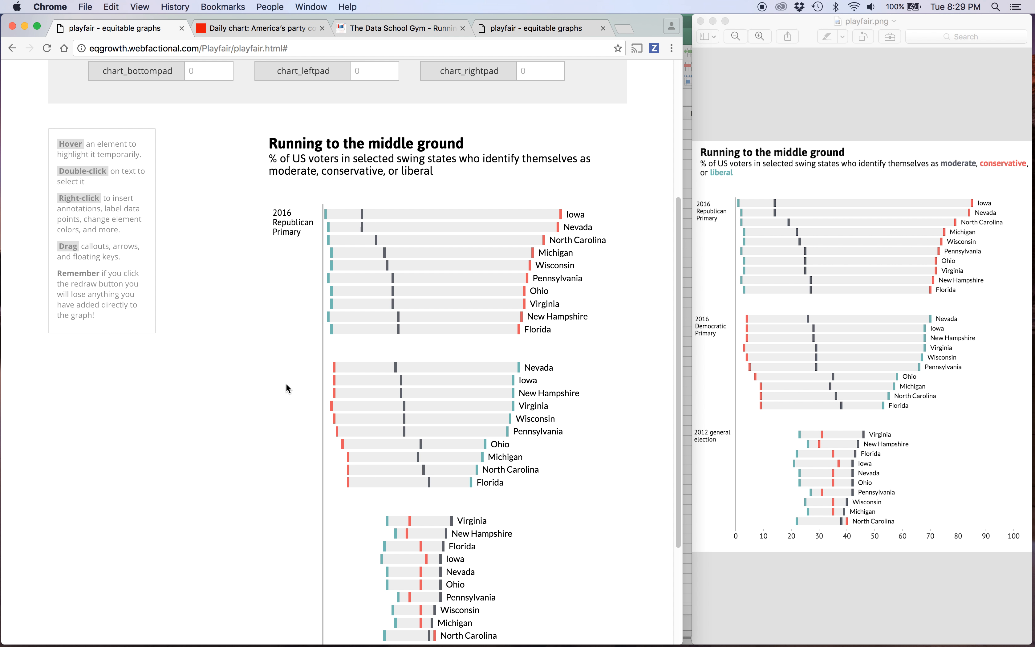
Add a text annotation reading "2016 Democratic Primary" on three lines in the margin beside the second bar group.
right_click(283, 367)
left_click(299, 420)
left_click_drag(289, 373, 292, 377)
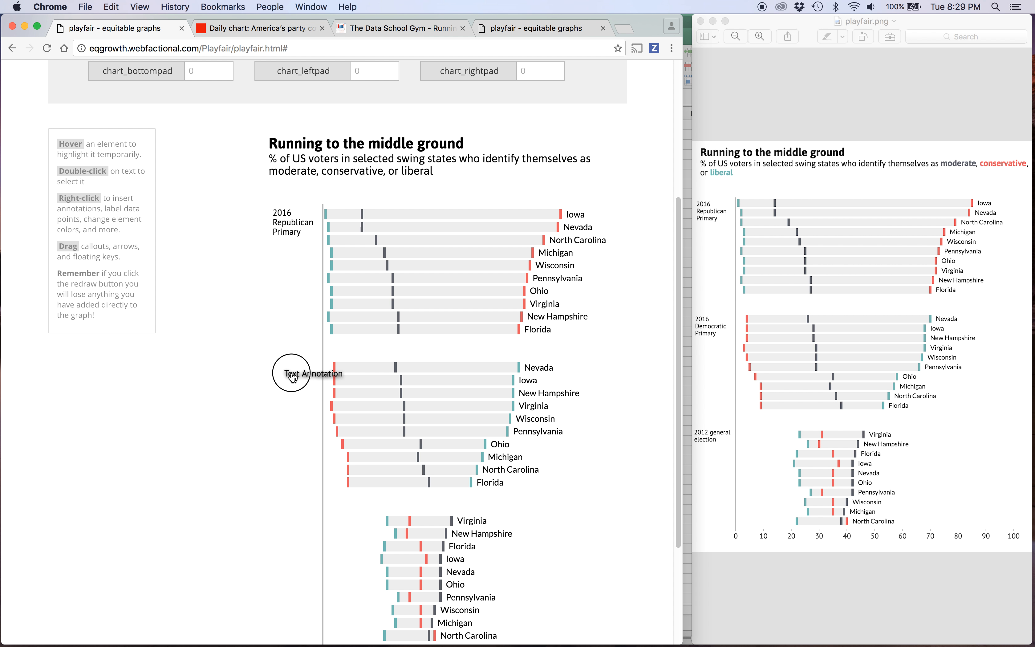
double_click(292, 377)
key("BackSpace")
key("BackSpace")
key("BackSpace")
key("BackSpace")
key("BackSpace")
key("BackSpace")
key("BackSpace")
key("BackSpace")
key("BackSpace")
key("BackSpace")
key("BackSpace")
key("BackSpace")
key("BackSpace")
key("BackSpace")
key("BackSpace")
type("2016")
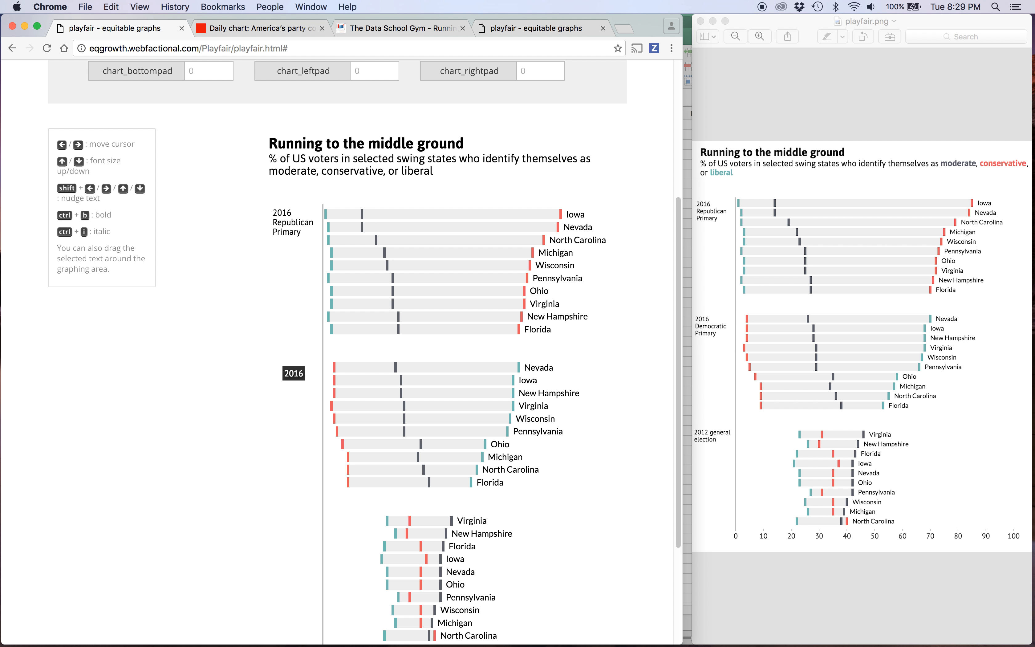
type(" Democratic Primary")
Nudge the 2016 Democratic Primary annotation left and up to line up with the Republican label and the group's first bar.
key("shift+Left")
key("shift+Left")
key("shift+Left")
key("shift+Up")
key("shift+Up")
key("shift+Up")
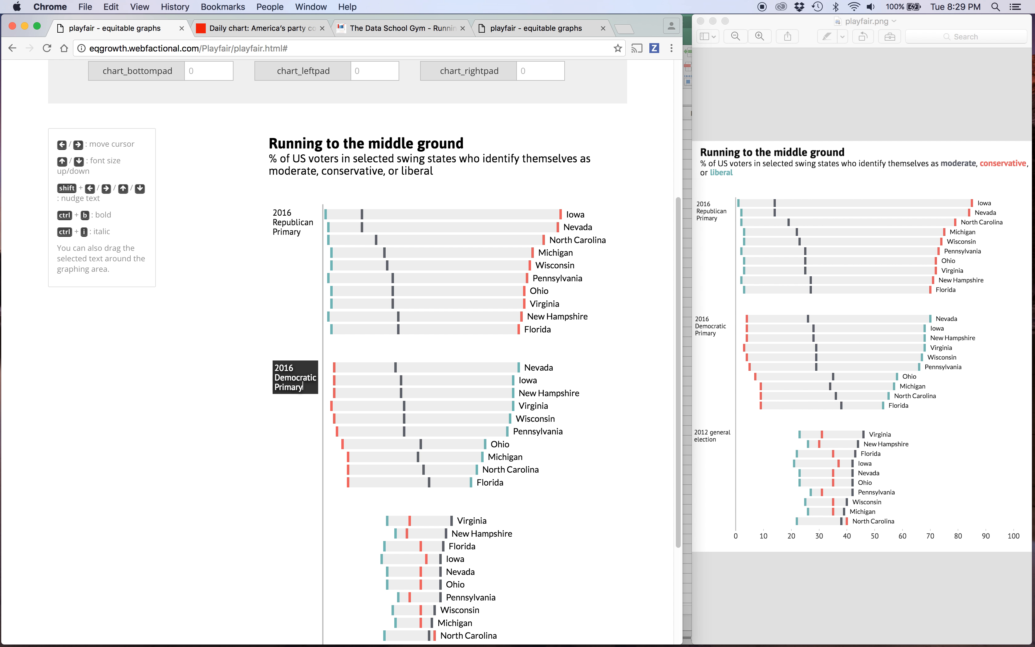
left_click(289, 331)
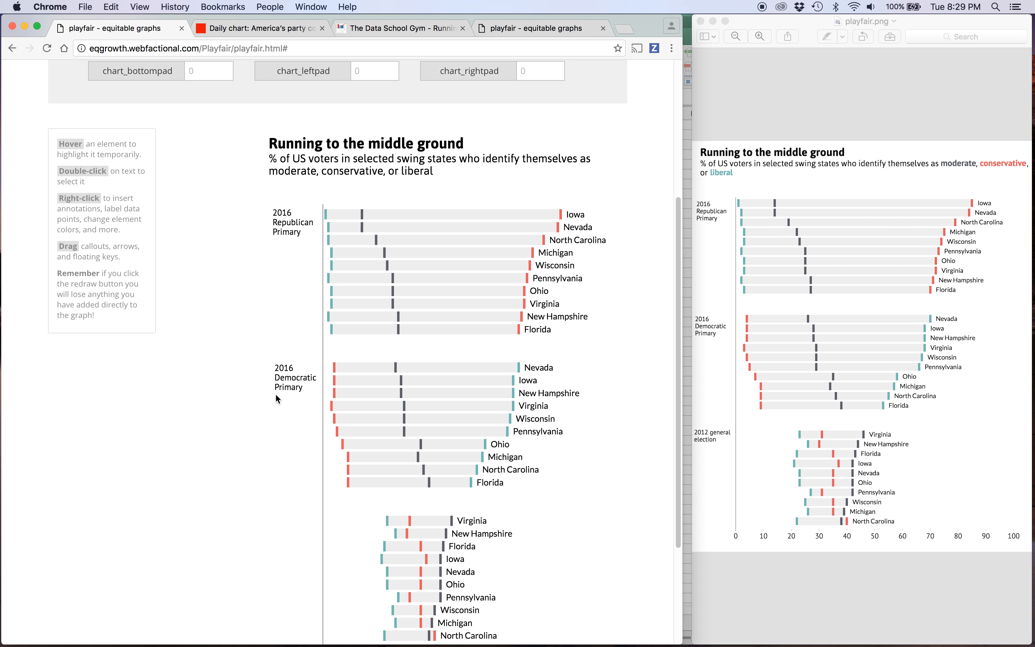
double_click(289, 376)
key("shift+Left")
left_click(289, 336)
Add a text annotation reading "2012 general election" on two lines beside the third bar group, moved left clear of the zero line.
scroll(291, 349, "down", 5)
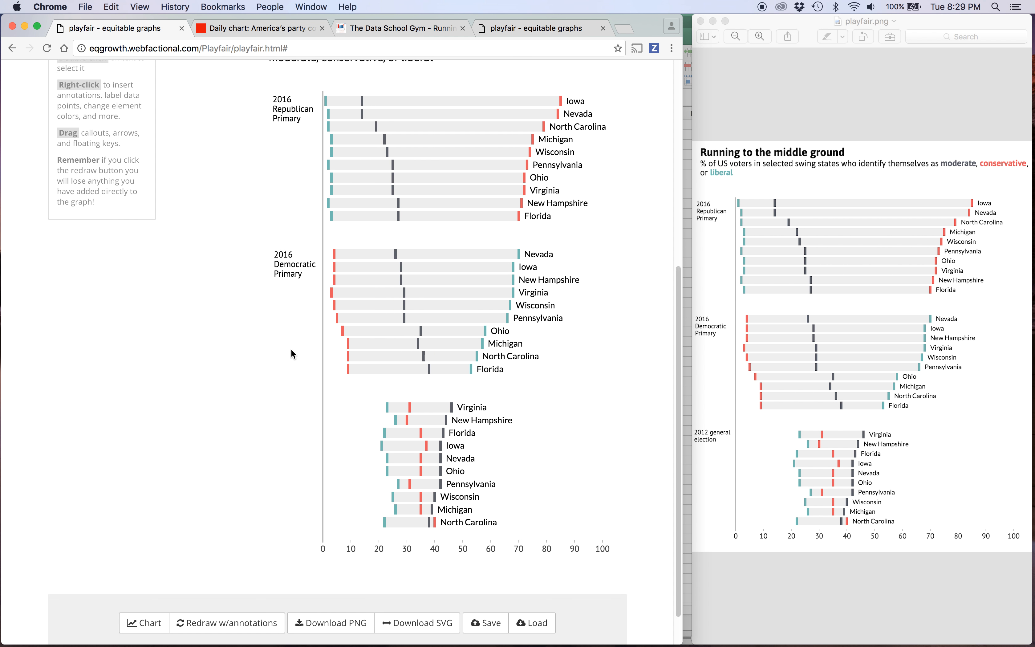
right_click(278, 367)
left_click(297, 418)
double_click(306, 381)
key("BackSpace")
key("BackSpace")
key("BackSpace")
key("BackSpace")
key("BackSpace")
key("BackSpace")
key("BackSpace")
key("BackSpace")
key("BackSpace")
key("BackSpace")
key("BackSpace")
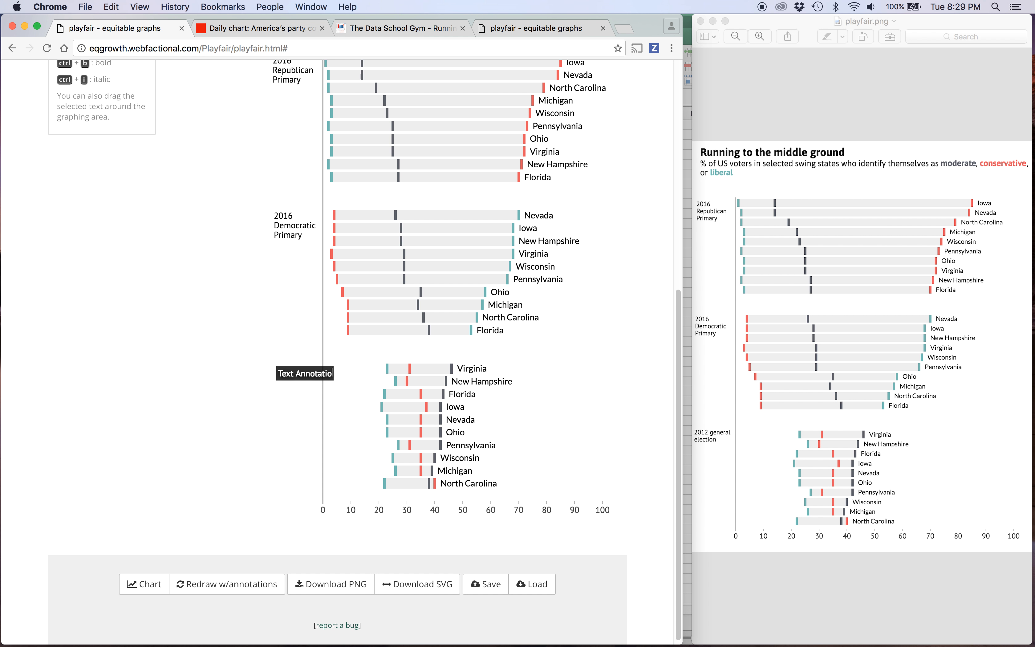
key("BackSpace")
key("BackSpace")
key("BackSpace")
key("BackSpace")
type("20")
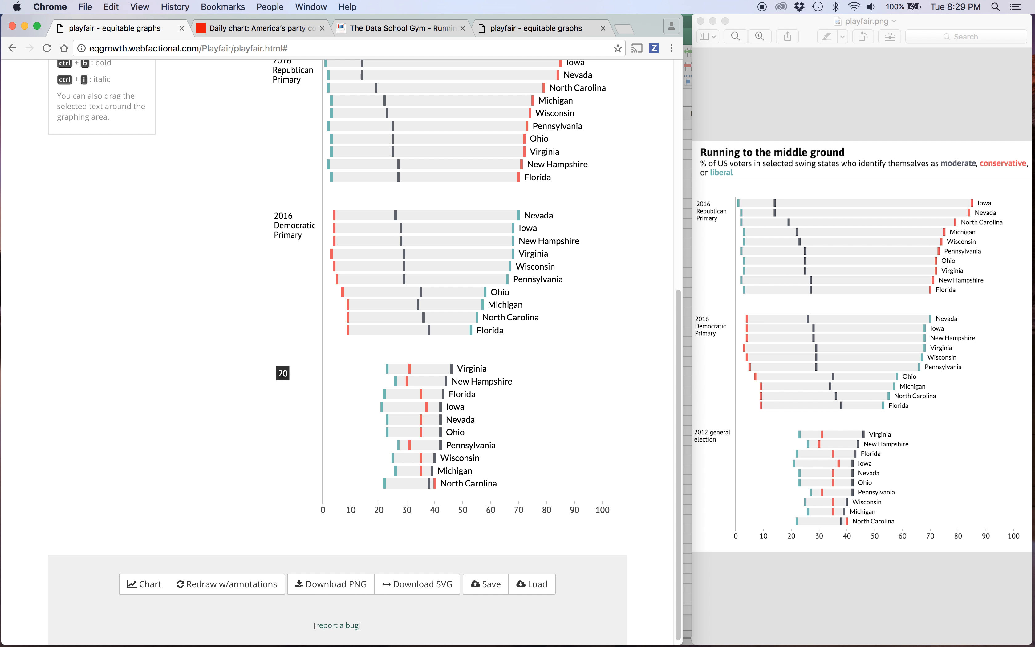
type("12 general election")
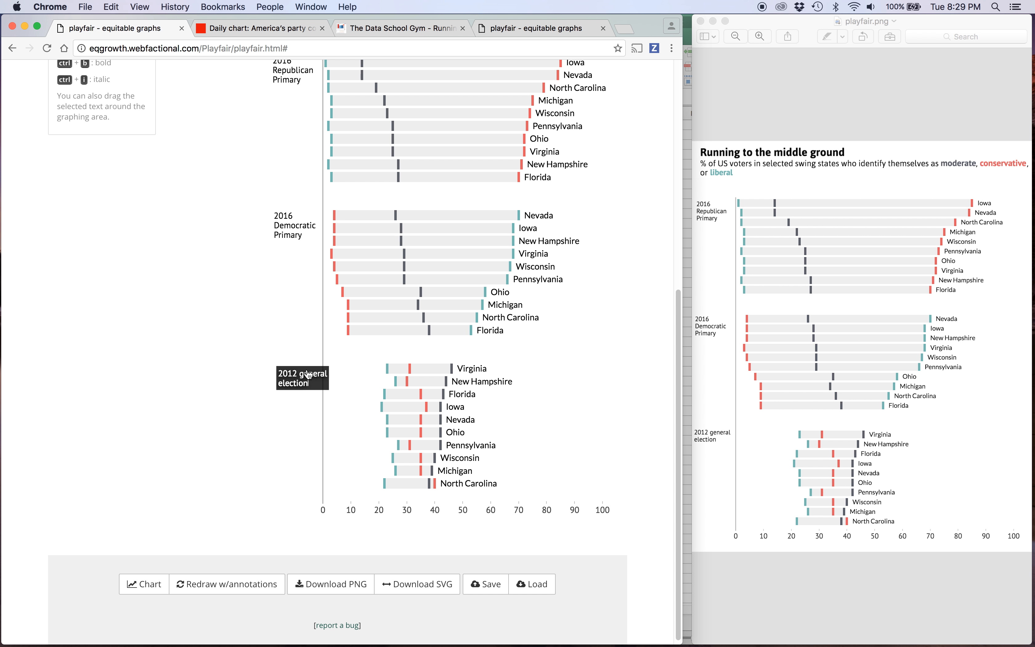
left_click_drag(308, 375, 285, 382)
left_click(283, 404)
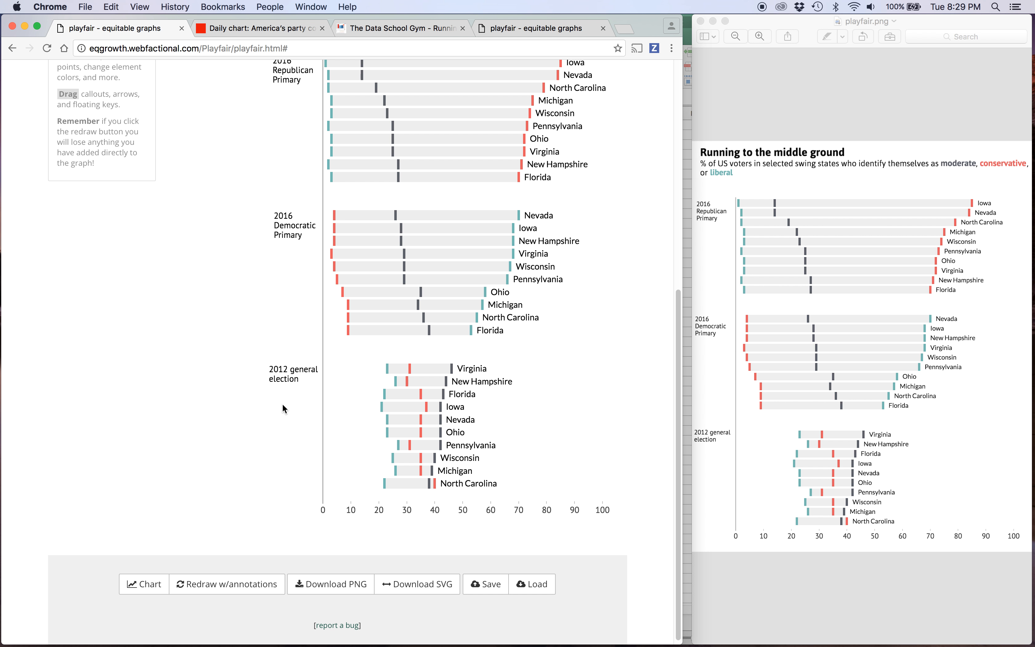
Move the 2016 Democratic Primary and 2016 Republican Primary annotations left to align with the 2012 general election label.
left_click(295, 233)
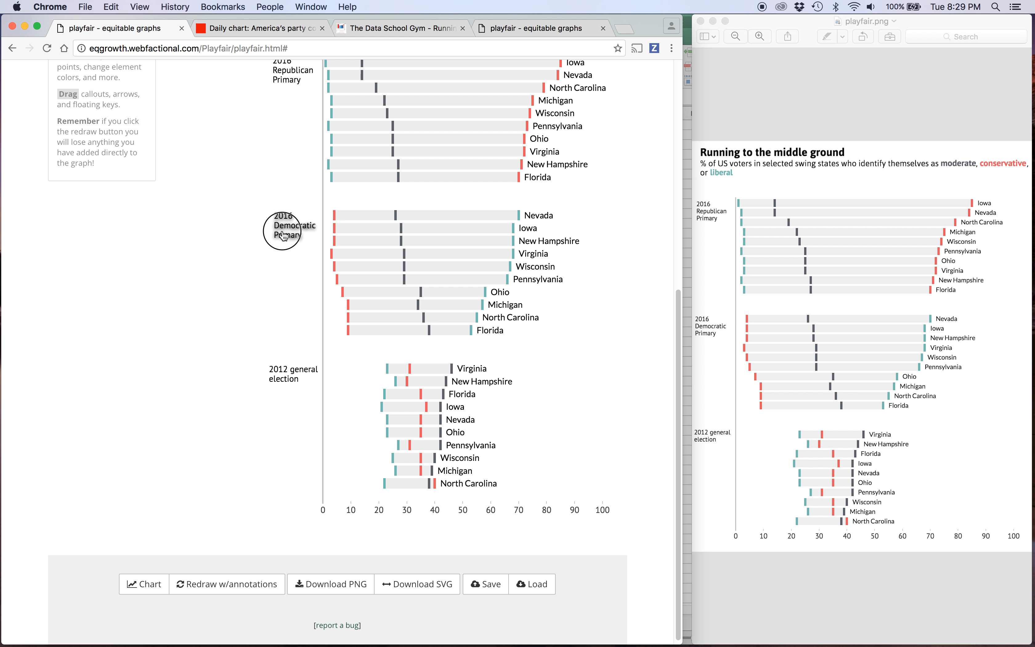
left_click_drag(295, 233, 294, 233)
left_click(273, 268)
left_click(294, 79)
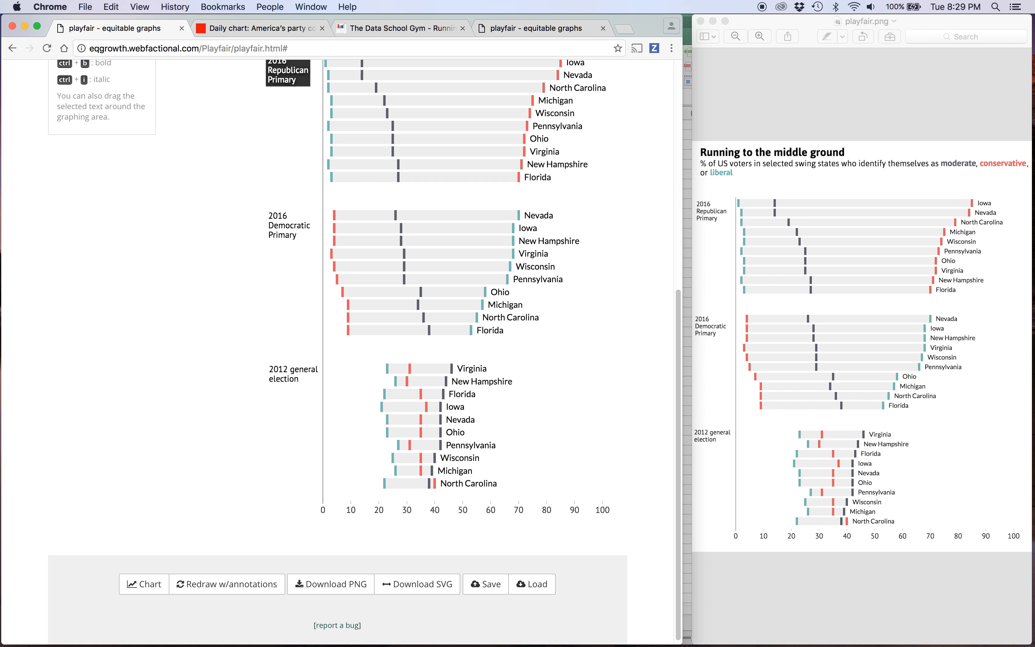
left_click(286, 121)
Add a text annotation reading "moderate" just below the subtitle, enlarged to the subtitle's size and bold.
scroll(286, 121, "up", 3)
scroll(278, 121, "up", 1)
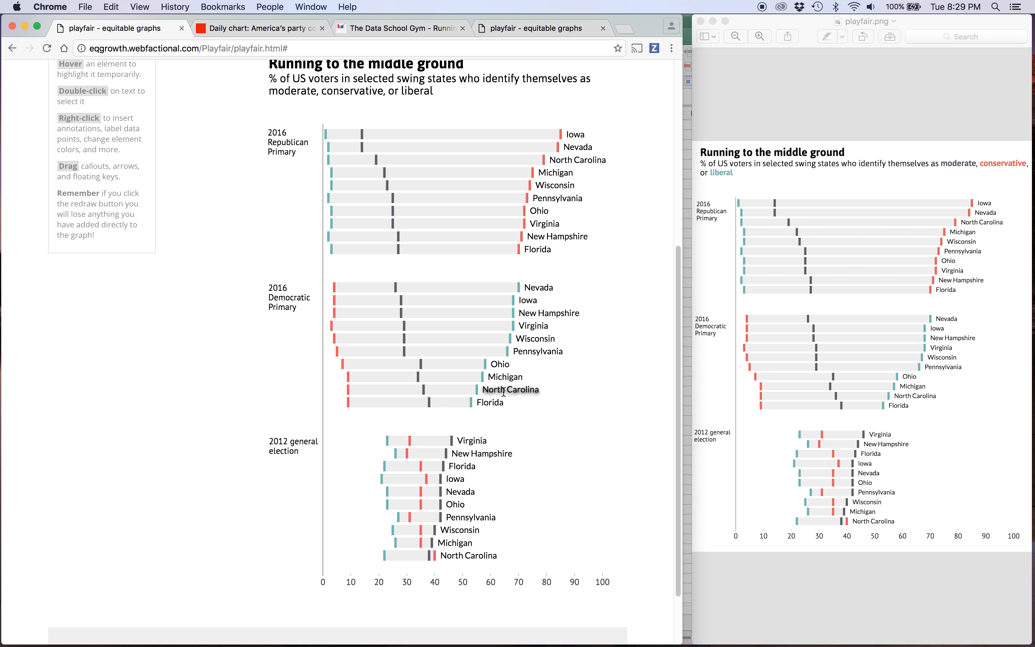
scroll(428, 278, "up", 4)
scroll(426, 187, "down", 4)
scroll(426, 186, "up", 2)
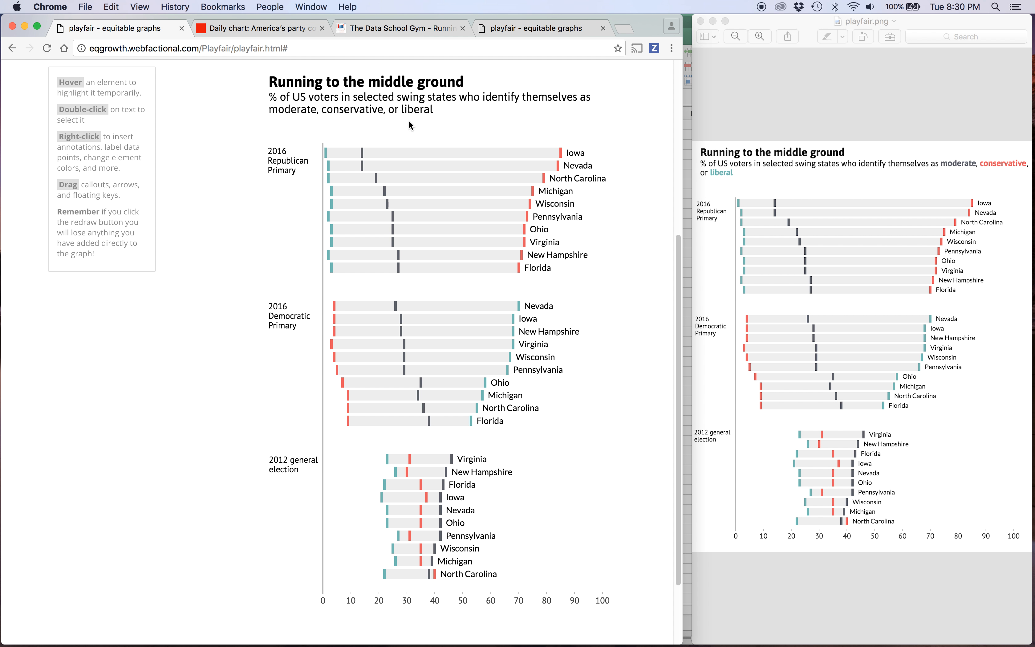
right_click(300, 120)
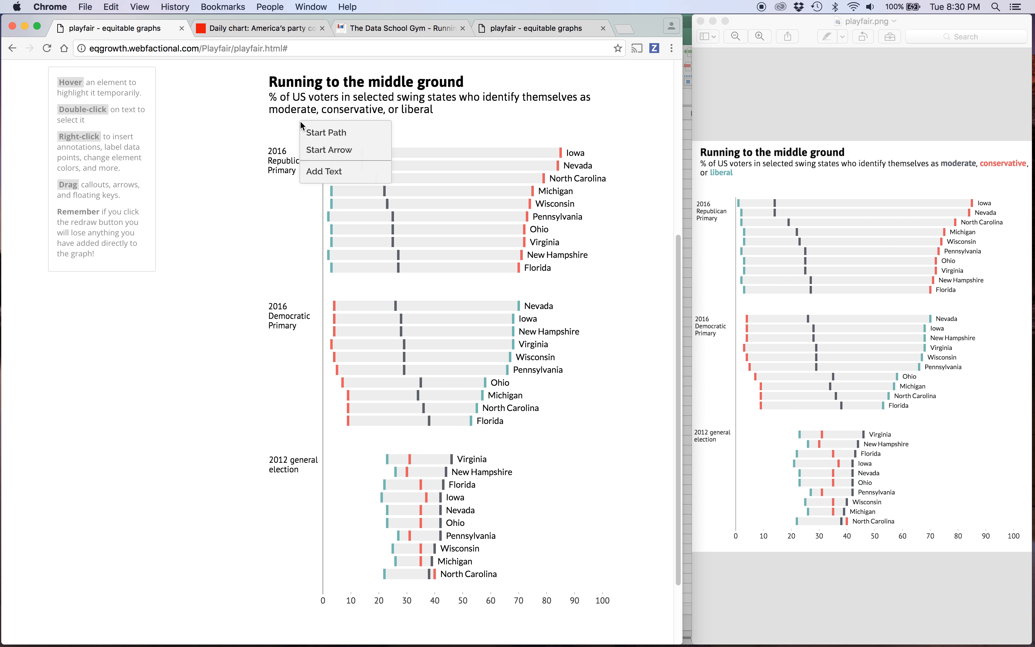
left_click(326, 165)
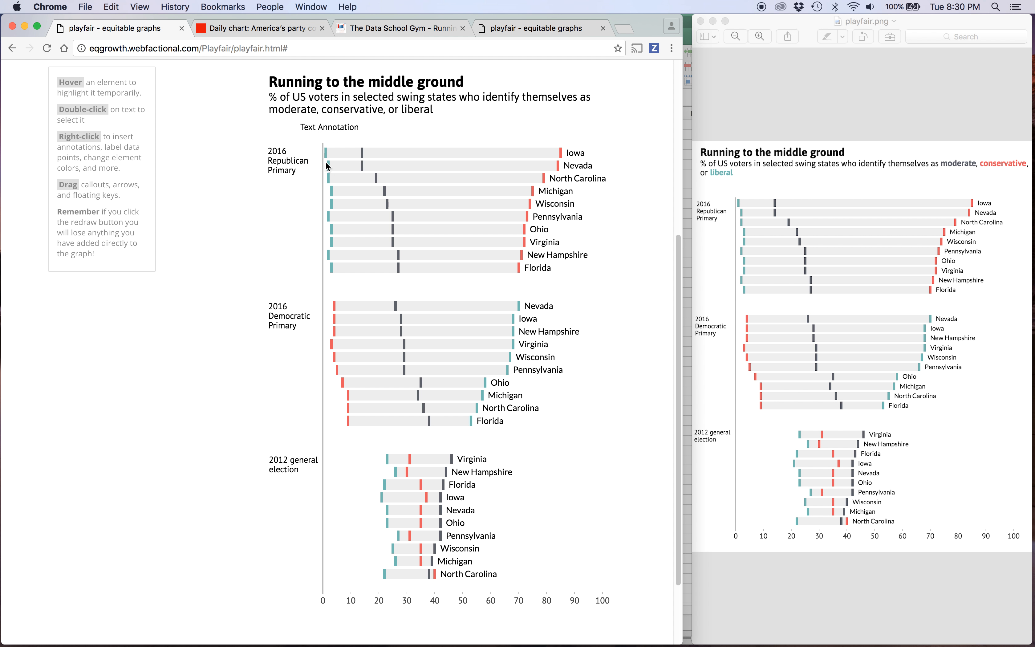
double_click(321, 130)
key("BackSpace")
key("BackSpace")
key("BackSpace")
key("BackSpace")
key("BackSpace")
key("BackSpace")
key("BackSpace")
key("BackSpace")
key("BackSpace")
key("BackSpace")
key("BackSpace")
key("BackSpace")
key("BackSpace")
key("BackSpace")
key("BackSpace")
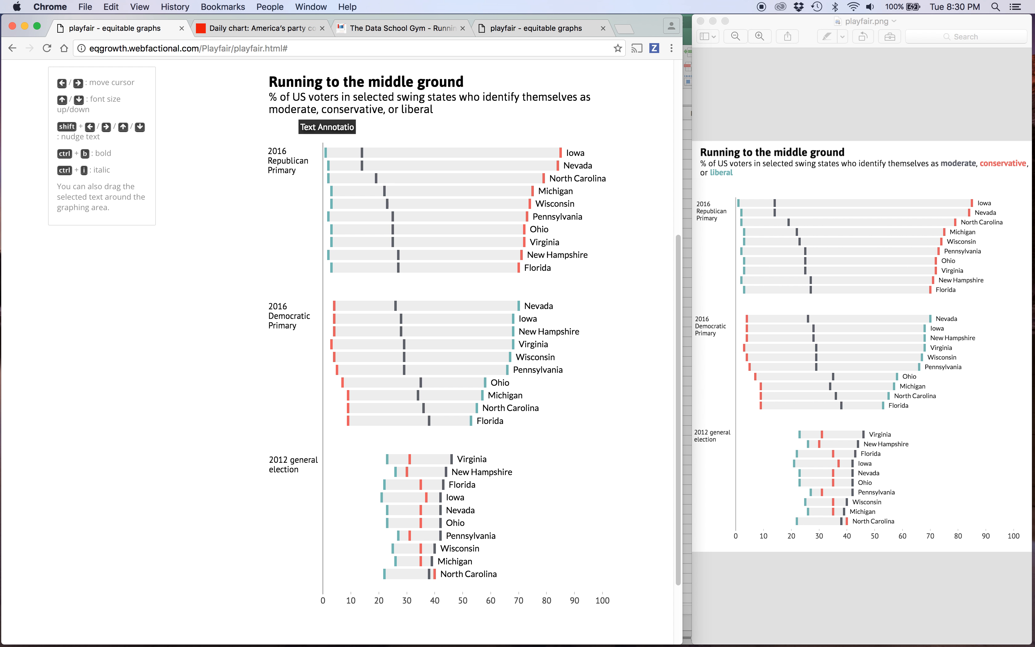
type("moderate")
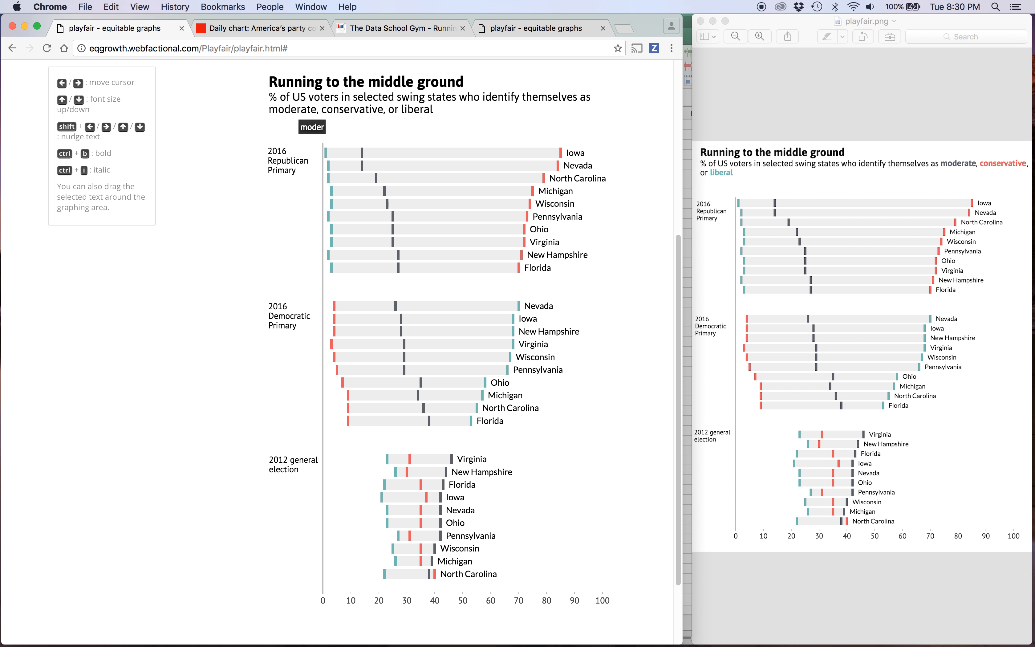
key("Up")
key("Up")
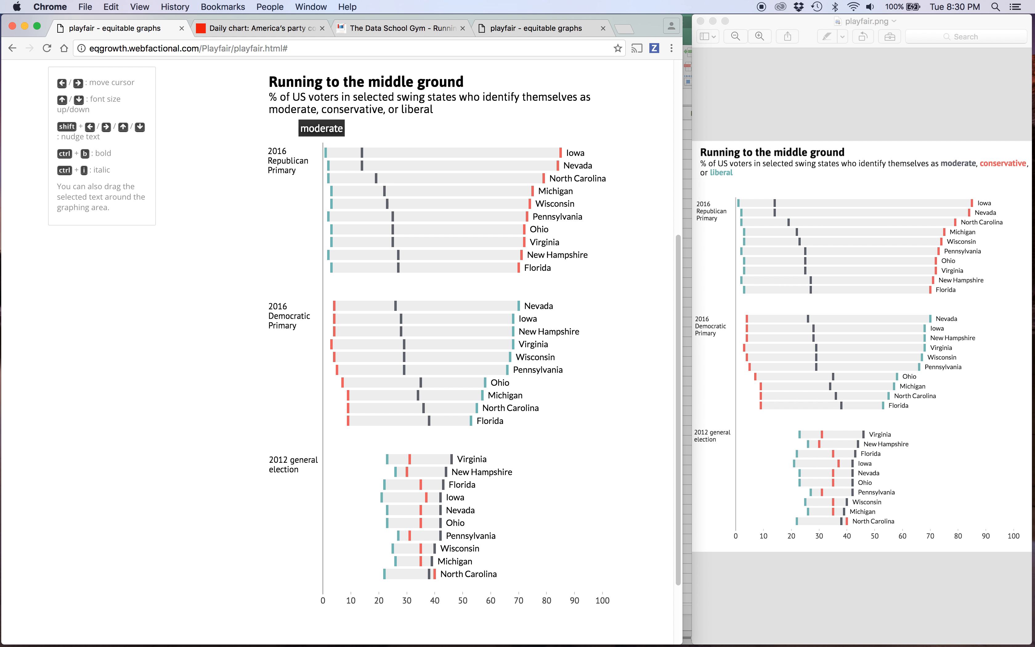
key("ctrl+b")
Position the bold moderate annotation exactly over the same word in the subtitle and colour it grey.
left_click(372, 145)
double_click(331, 130)
left_click(386, 134)
left_click_drag(335, 134, 302, 116)
left_click(301, 117)
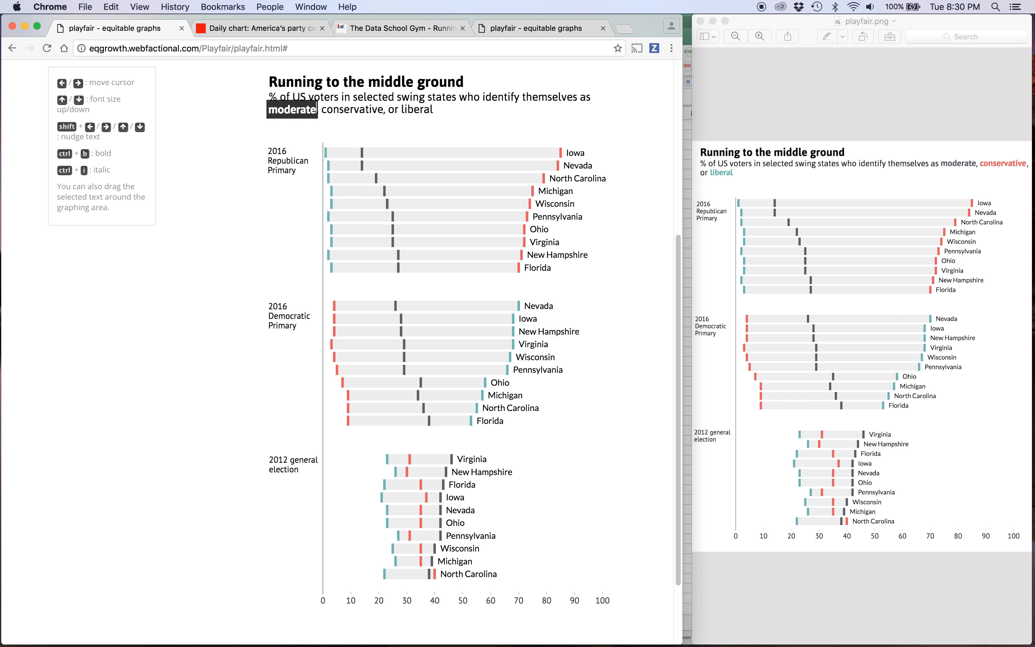
left_click(307, 117)
left_click(307, 118)
left_click(312, 129)
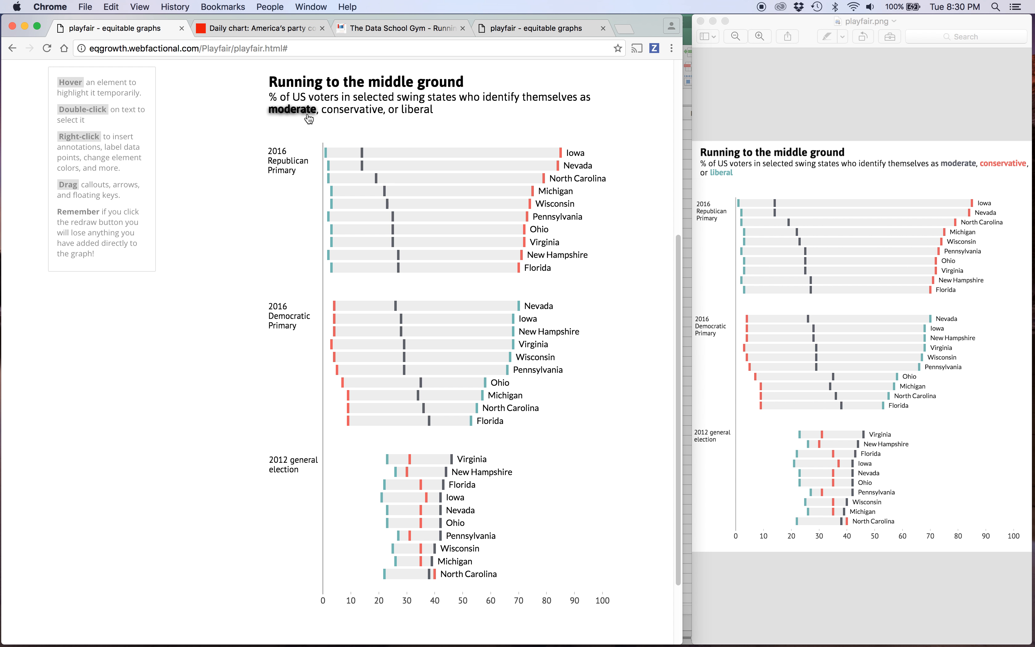
right_click(308, 115)
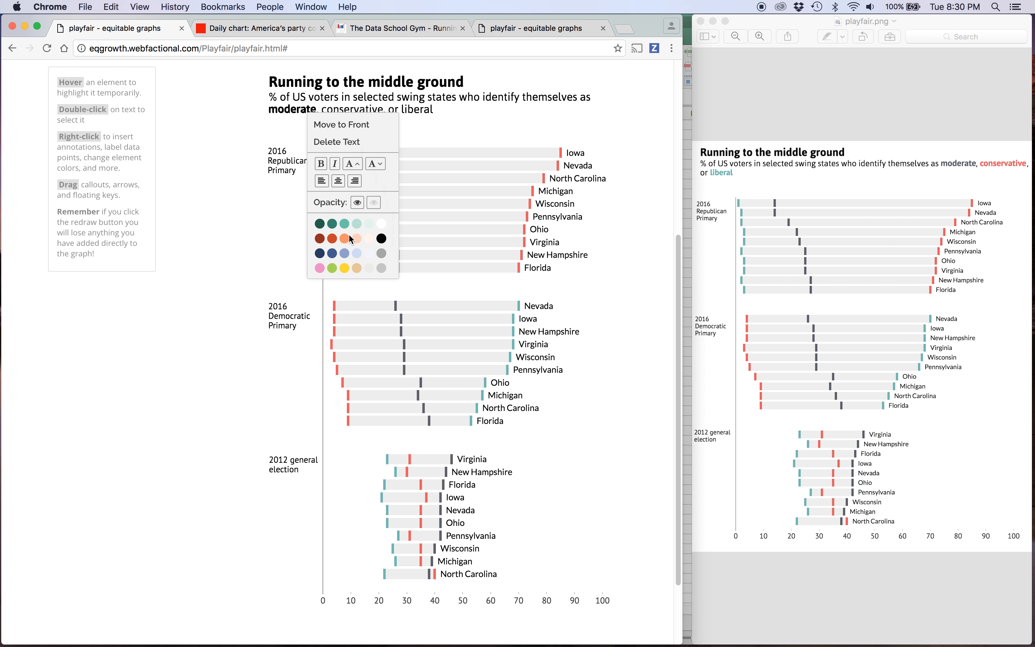
left_click(381, 253)
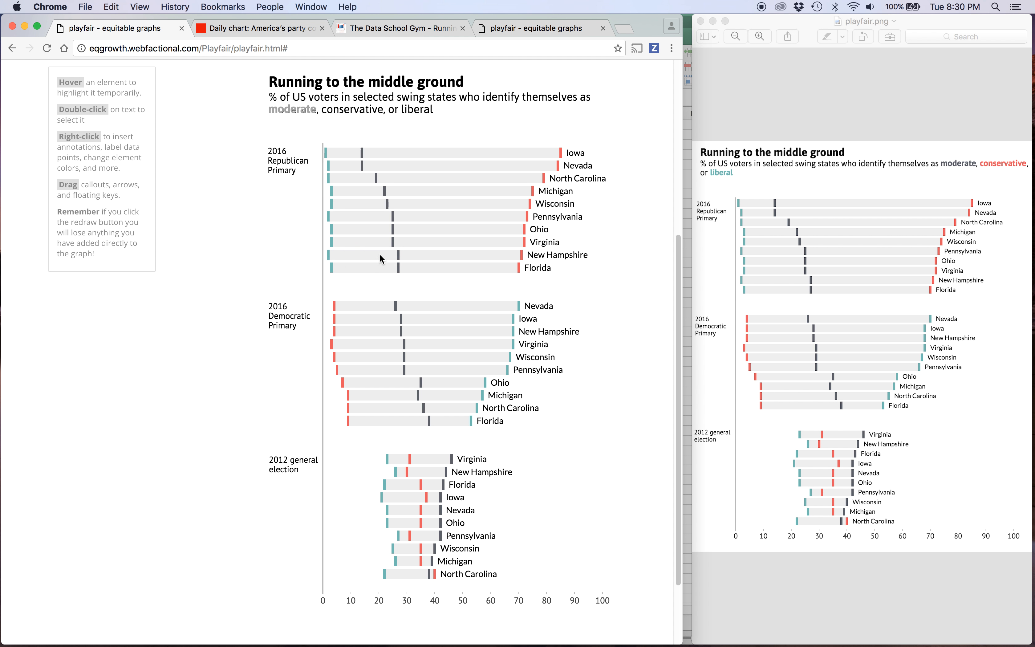
Copy the colormenu colour list from the finished chart's playfair tab and return to the chart being built.
left_click(506, 28)
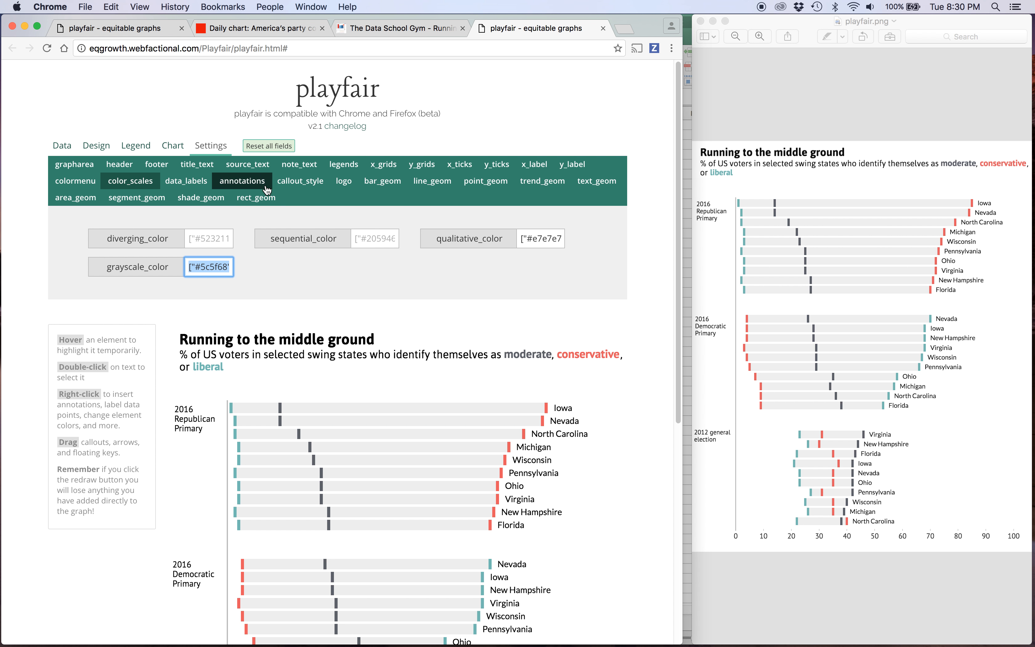
left_click(75, 180)
left_click(209, 238)
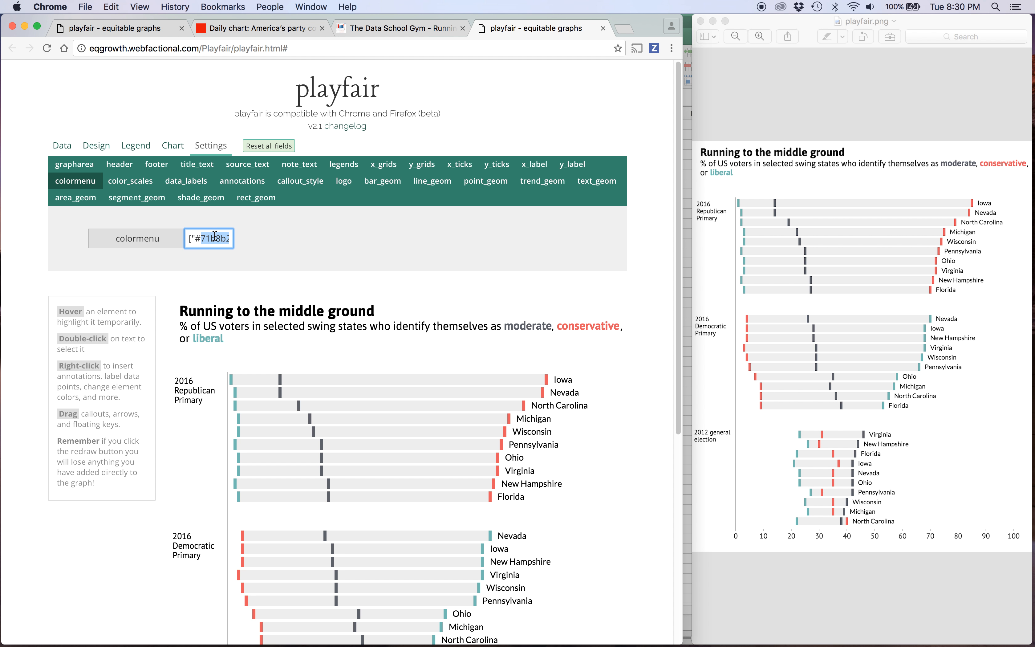
left_click(99, 20)
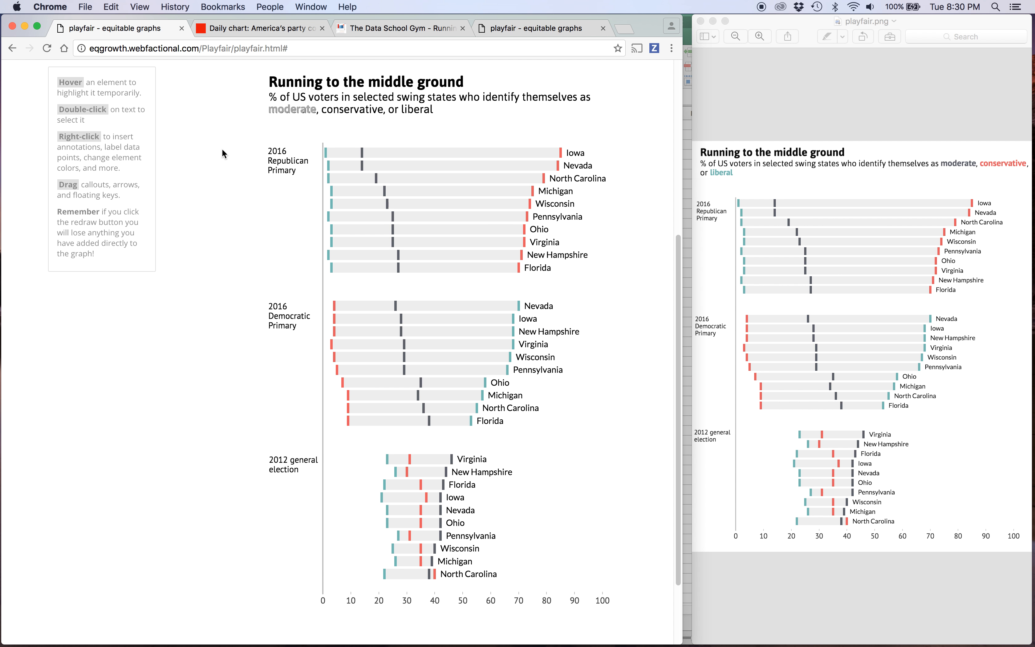
Replace the colormenu setting with the copied colour list and redraw the chart with its annotations.
scroll(221, 148, "up", 10)
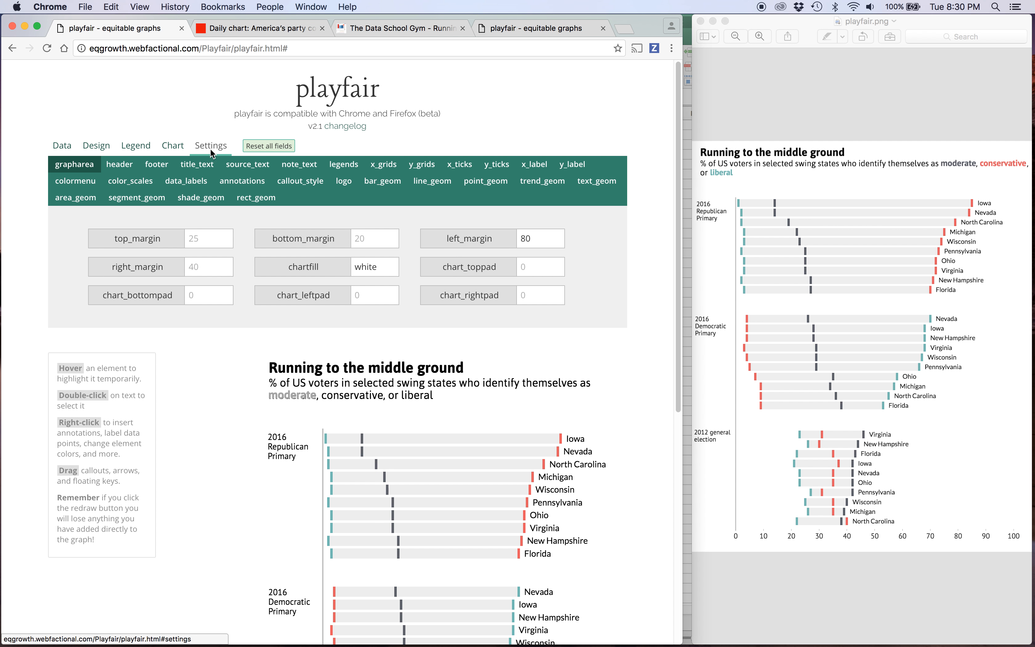
left_click(81, 185)
left_click(211, 243)
key("super+v")
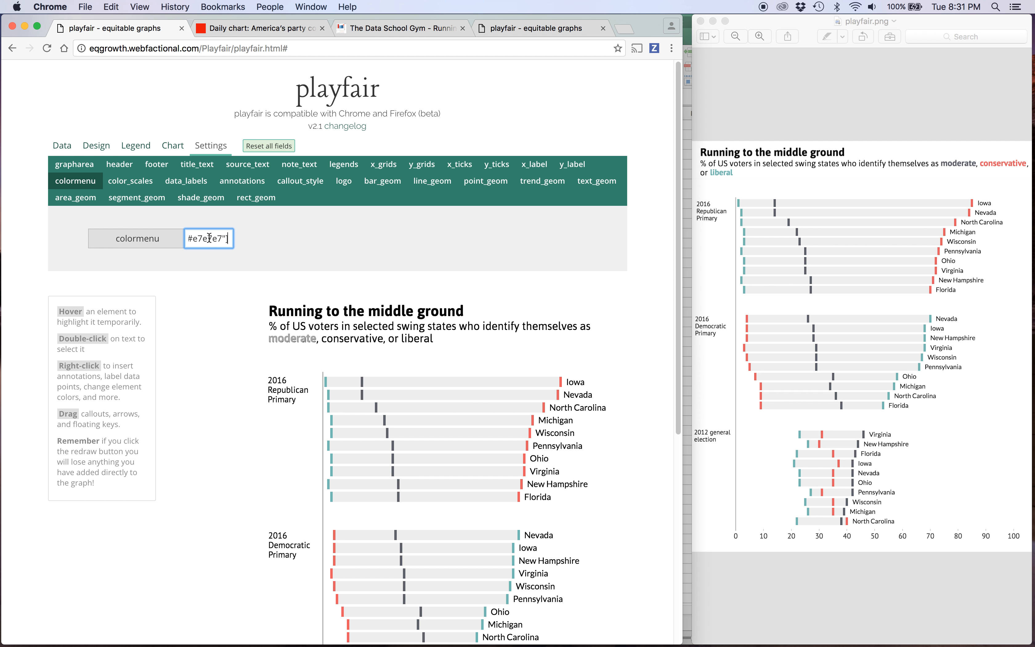
scroll(221, 327, "down", 8)
left_click(216, 582)
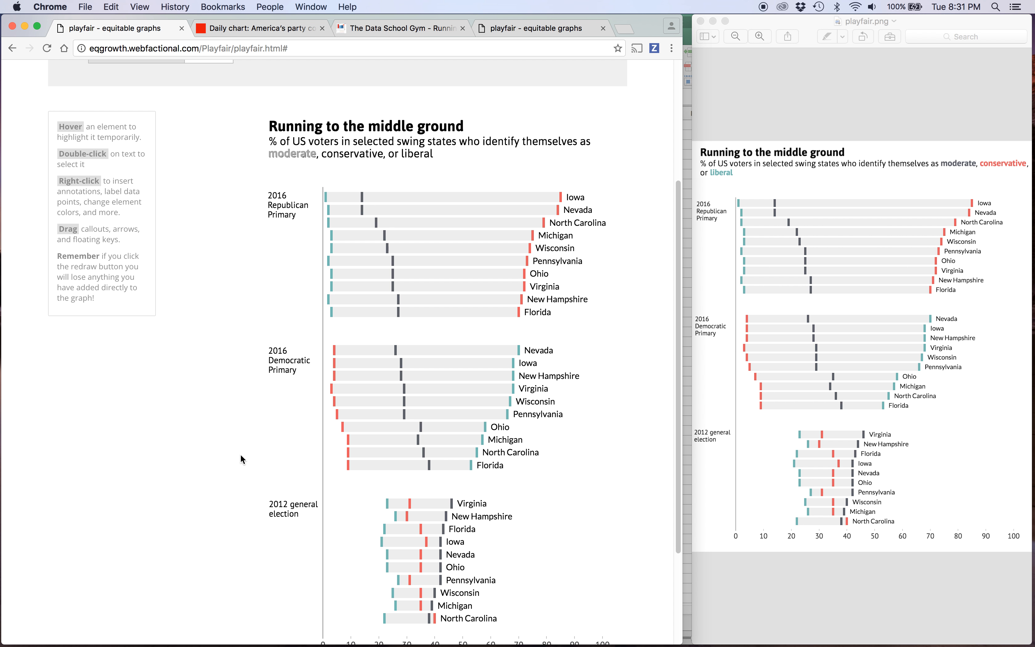
Recolour the moderate annotation in the subtitle with the dark grey of the chart's moderate markers.
right_click(297, 154)
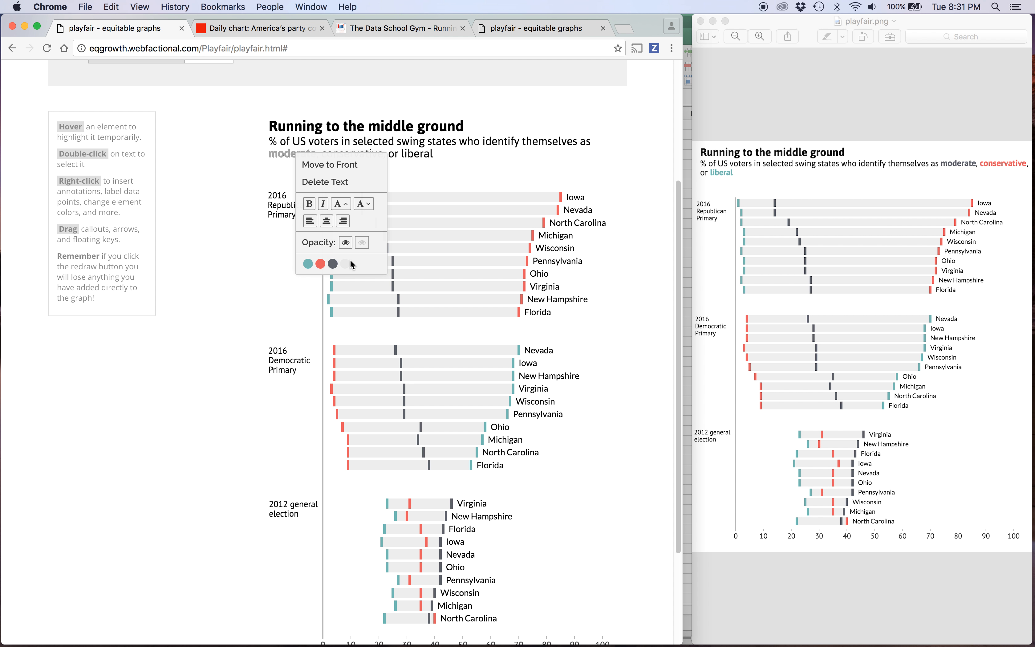
left_click(332, 264)
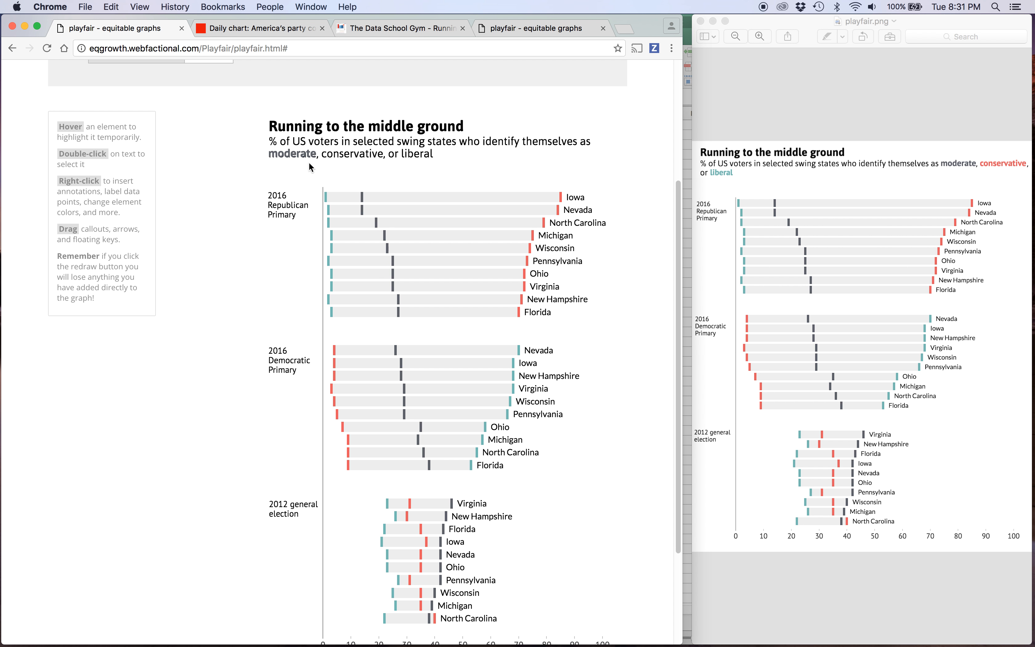
Add a bold text annotation reading "conservative" just below the subtitle, enlarged to the subtitle's text size.
right_click(331, 160)
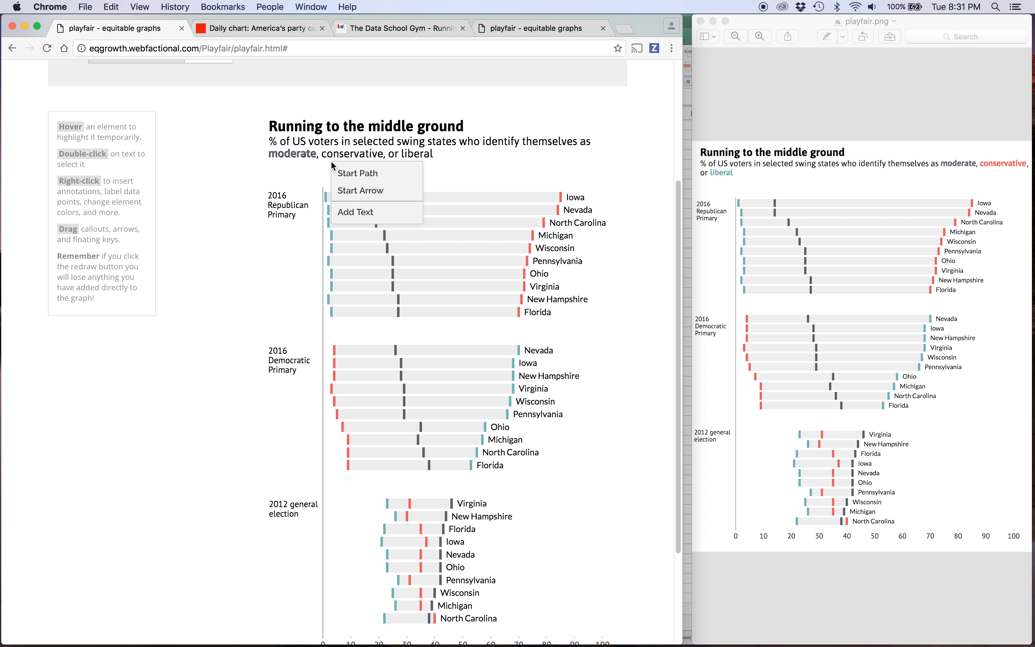
left_click(348, 210)
double_click(348, 171)
key("Up")
key("Up")
key("Up")
key("Up")
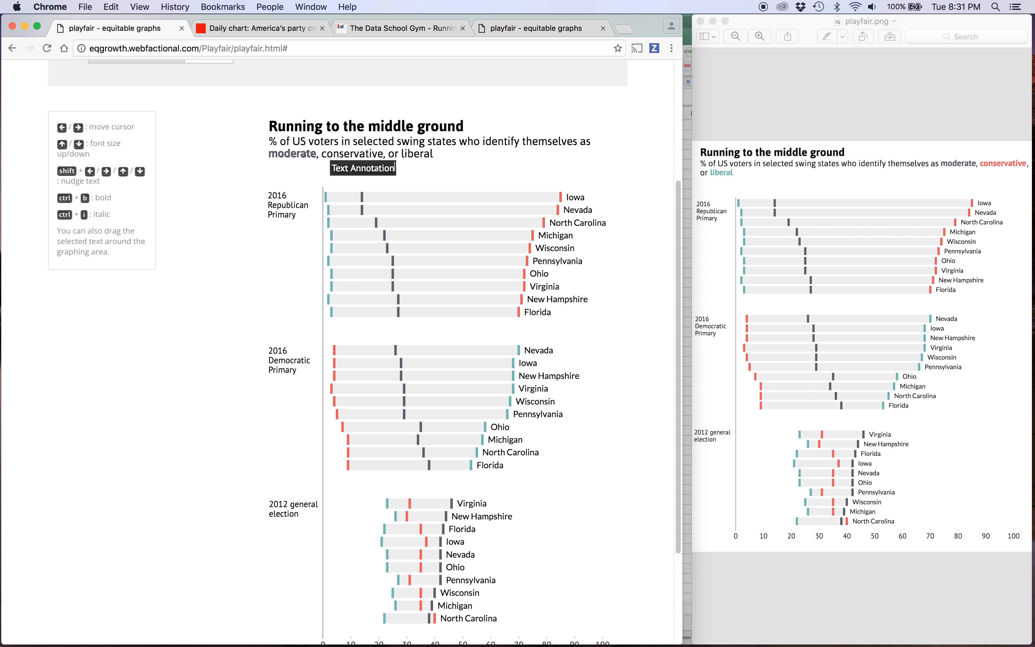
key("BackSpace")
key("BackSpace")
key("BackSpace")
key("BackSpace")
key("BackSpace")
key("BackSpace")
key("BackSpace")
key("BackSpace")
key("BackSpace")
key("BackSpace")
key("BackSpace")
key("BackSpace")
key("BackSpace")
key("BackSpace")
key("BackSpace")
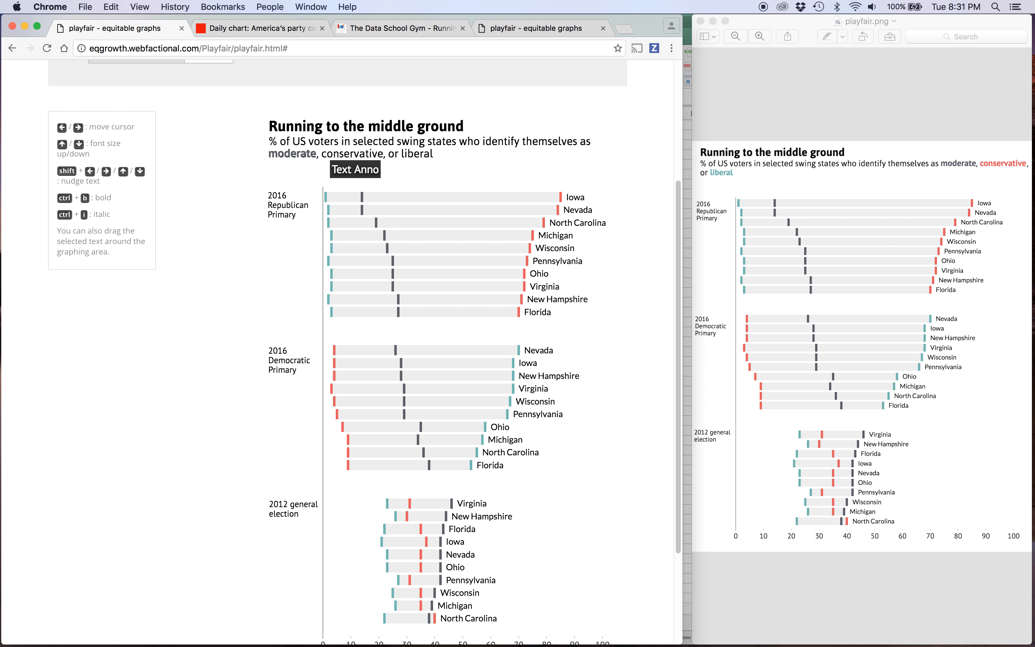
type("Conservative")
Position the conservative annotation over the same word in the subtitle and colour it red.
left_click_drag(348, 172, 355, 163)
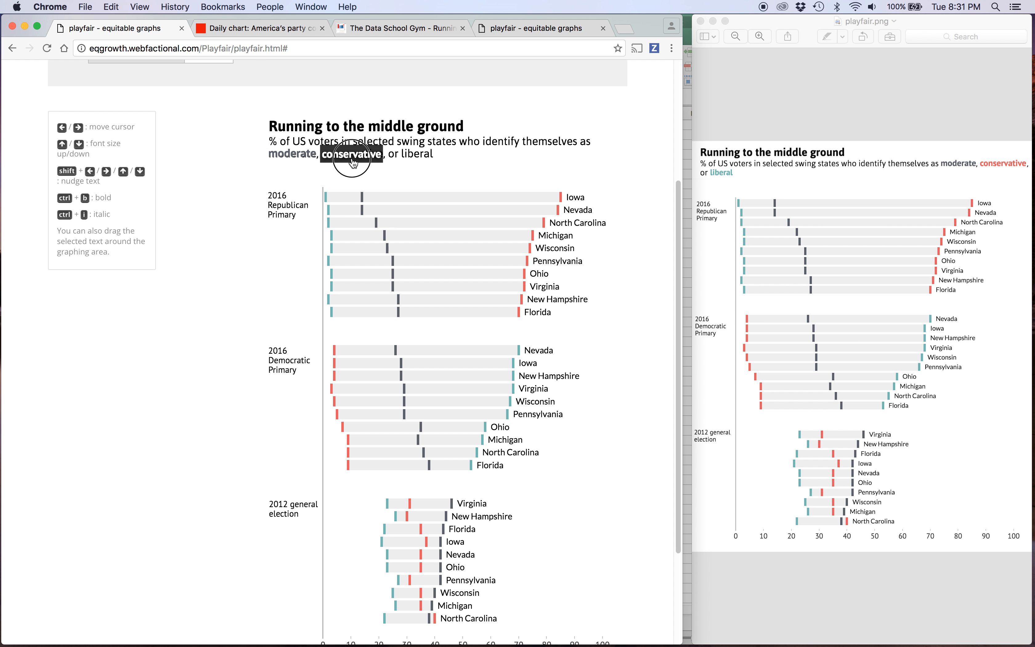
left_click(358, 170)
right_click(354, 157)
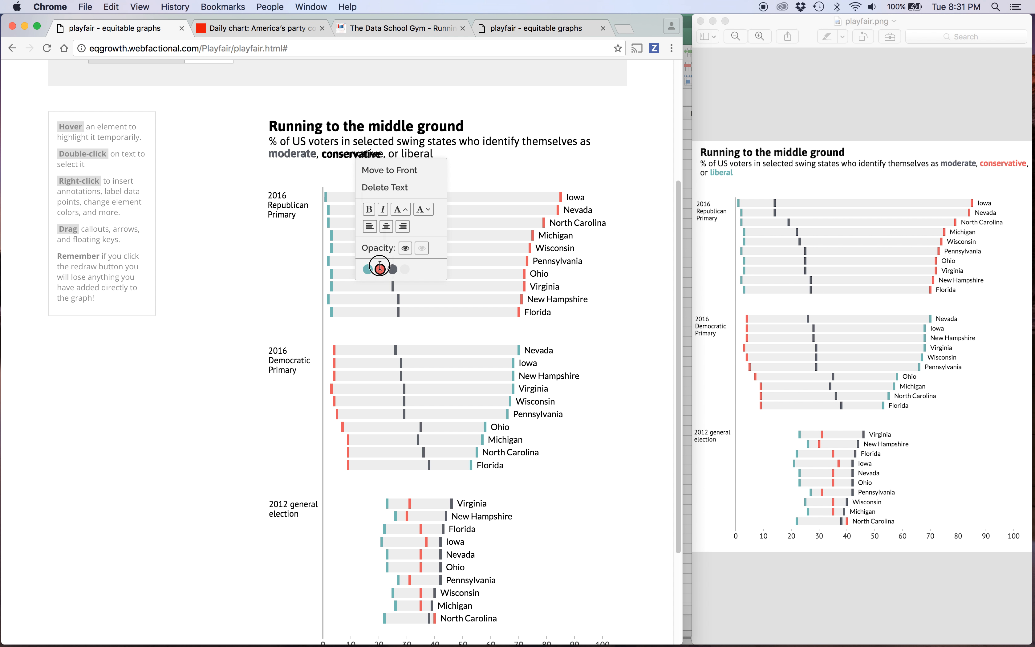
left_click(380, 268)
left_click(359, 163)
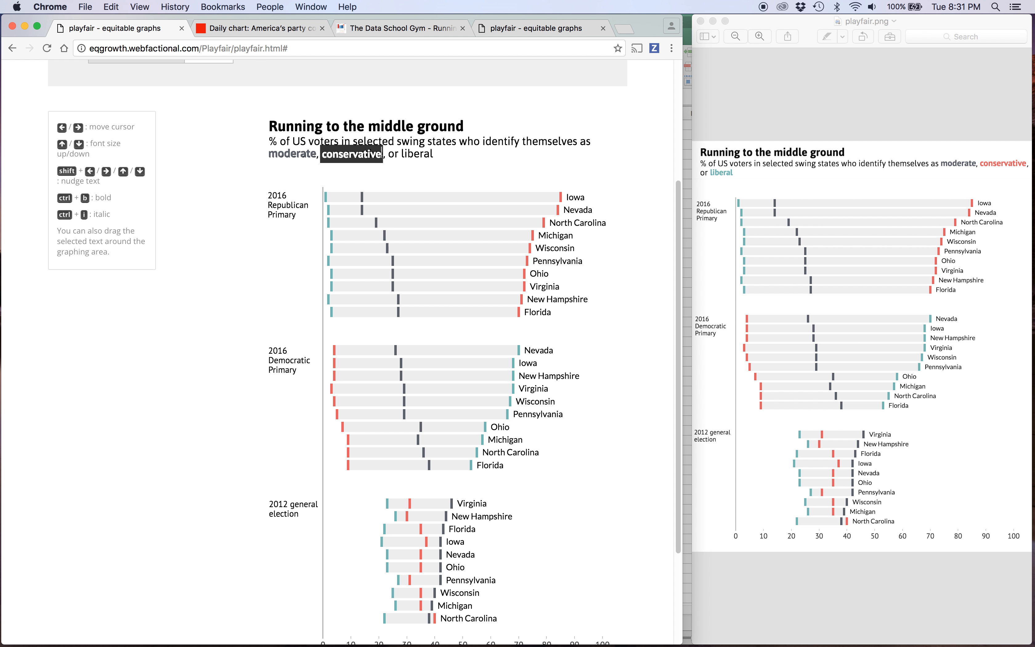
left_click(359, 173)
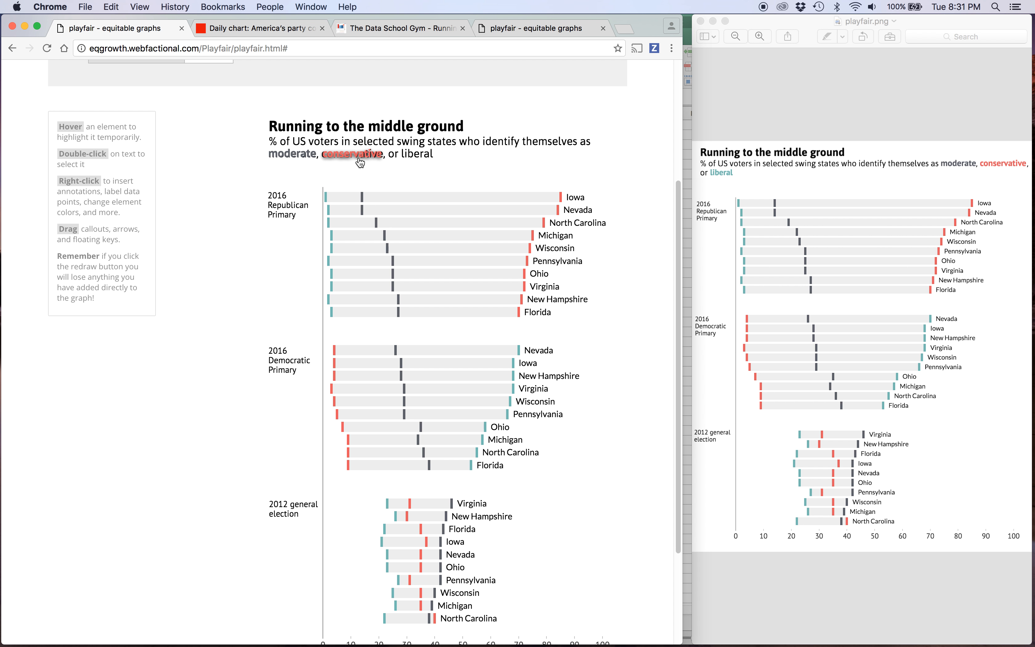
left_click(358, 159)
left_click(364, 171)
Add a text annotation reading "liberal" just below the subtitle, enlarged to the subtitle's size and bold.
right_click(407, 166)
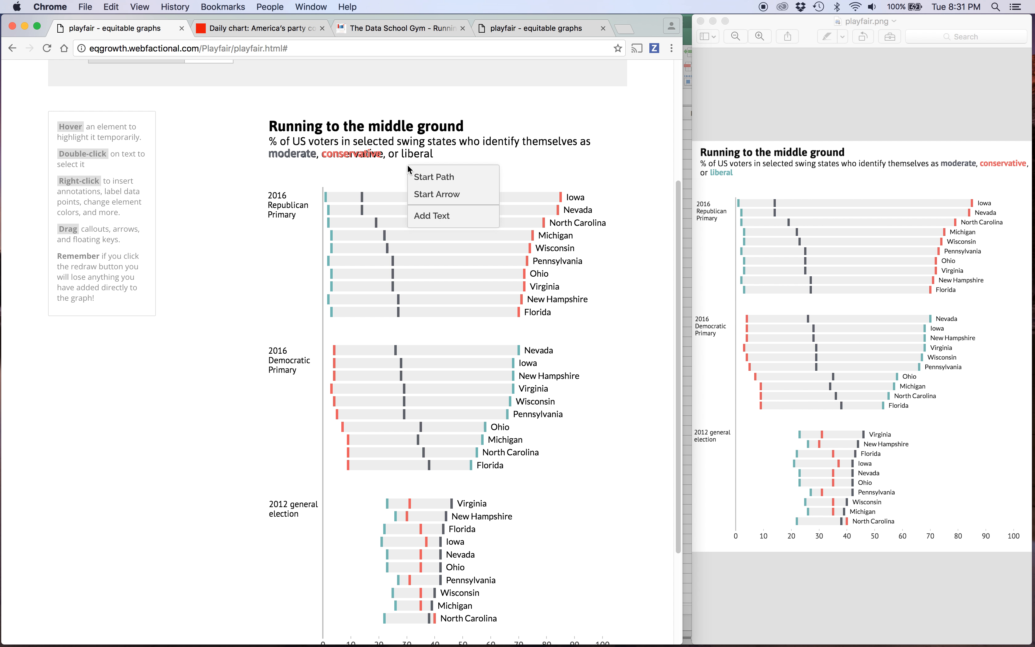
left_click(431, 212)
double_click(419, 175)
key("Up")
key("Up")
key("Up")
key("ctrl+b")
key("BackSpace")
key("BackSpace")
key("BackSpace")
key("BackSpace")
key("BackSpace")
key("BackSpace")
key("BackSpace")
key("BackSpace")
key("BackSpace")
key("BackSpace")
key("BackSpace")
key("BackSpace")
key("BackSpace")
key("BackSpace")
key("BackSpace")
type("liberal")
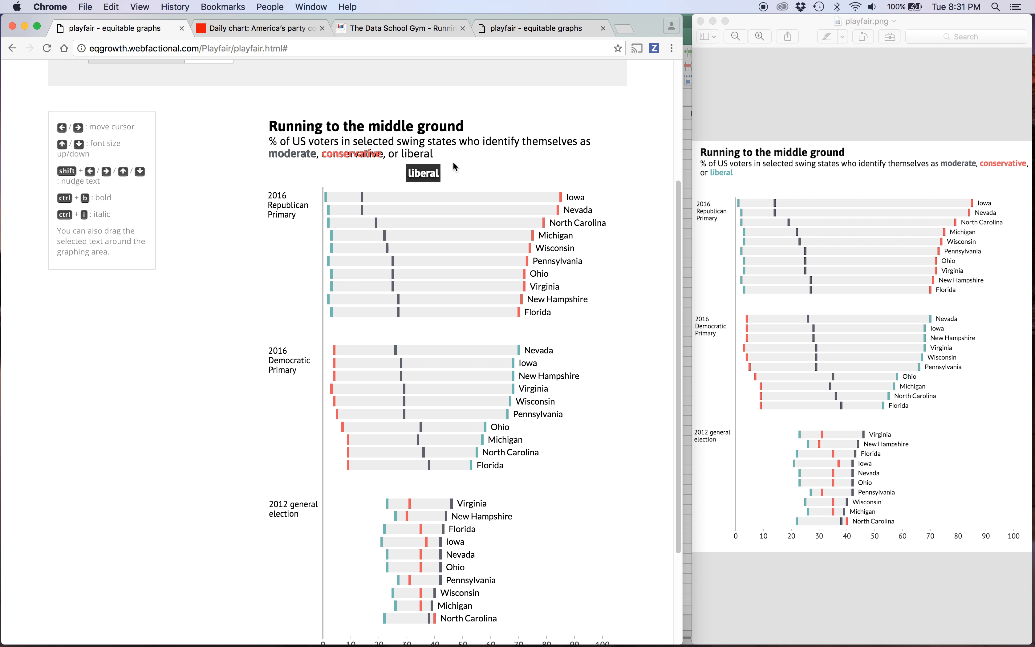
Colour the liberal annotation teal and position it over the same word in the subtitle.
left_click(452, 161)
right_click(423, 175)
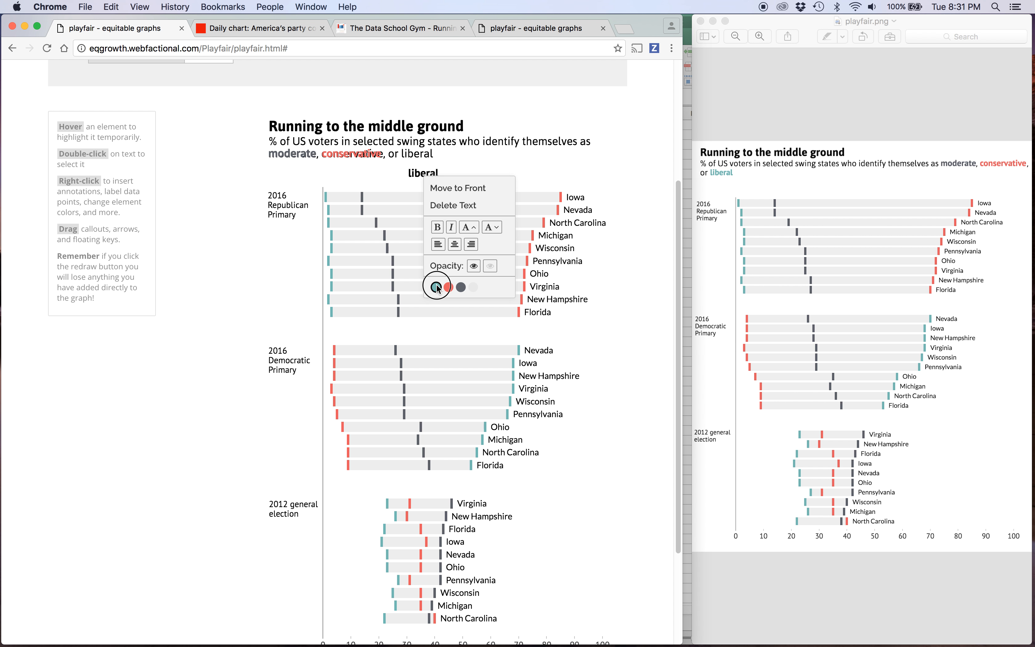
left_click(436, 287)
double_click(423, 174)
left_click_drag(423, 176, 419, 155)
left_click(419, 170)
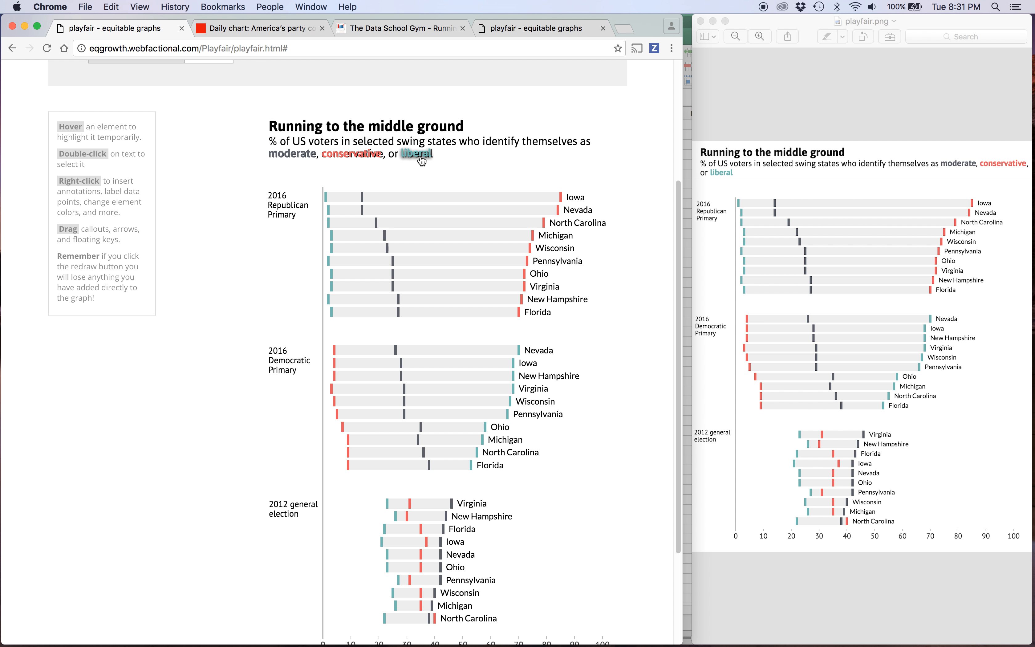
double_click(422, 160)
left_click(416, 166)
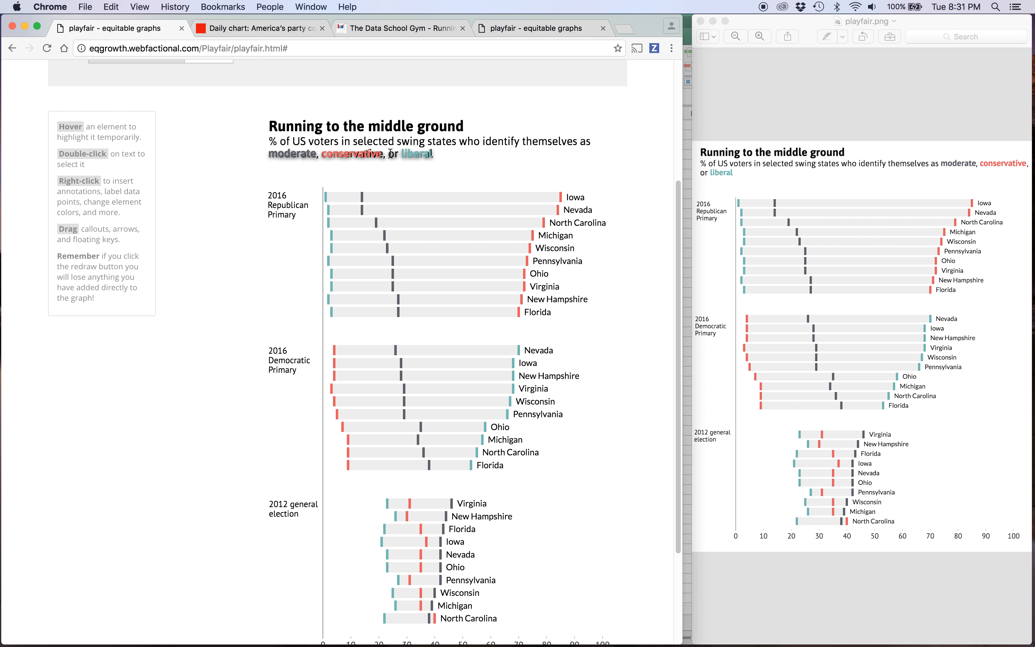
Delete the original black text "moderate, conservative, or liberal" from the subtitle's second line.
double_click(417, 155)
key("Left")
key("Left")
key("Left")
key("Left")
key("Left")
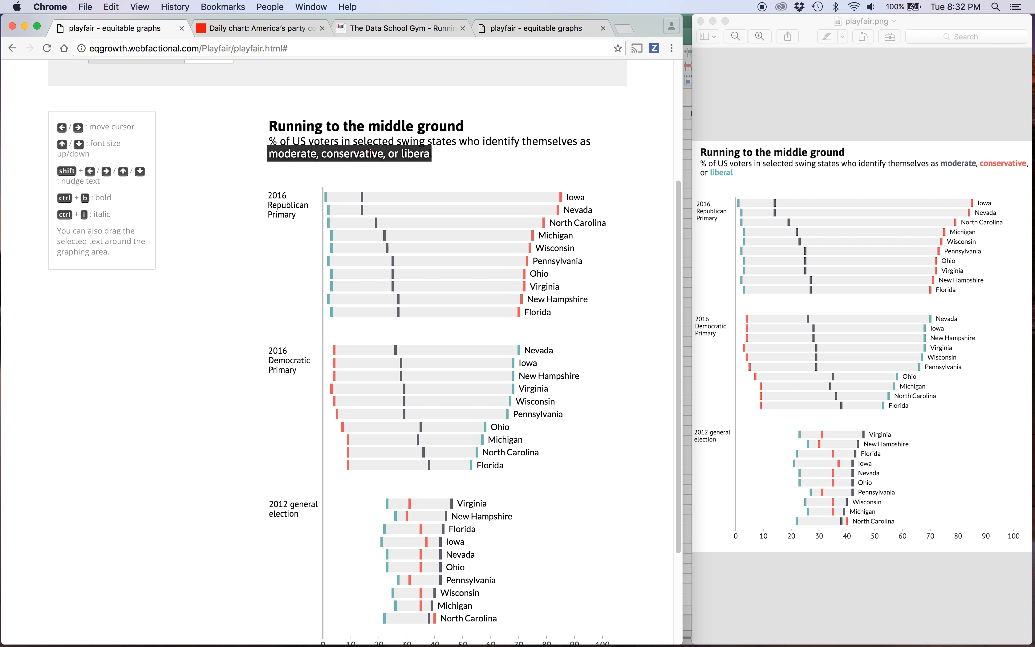
key("Left")
key("Left")
key("Left")
key("Left")
key("Left")
key("Left")
key("Left")
key("Left")
key("Left")
key("Left")
key("Left")
key("Left")
key("Left")
key("Left")
key("Left")
key("Left")
key("Left")
key("Left")
key("Left")
key("Left")
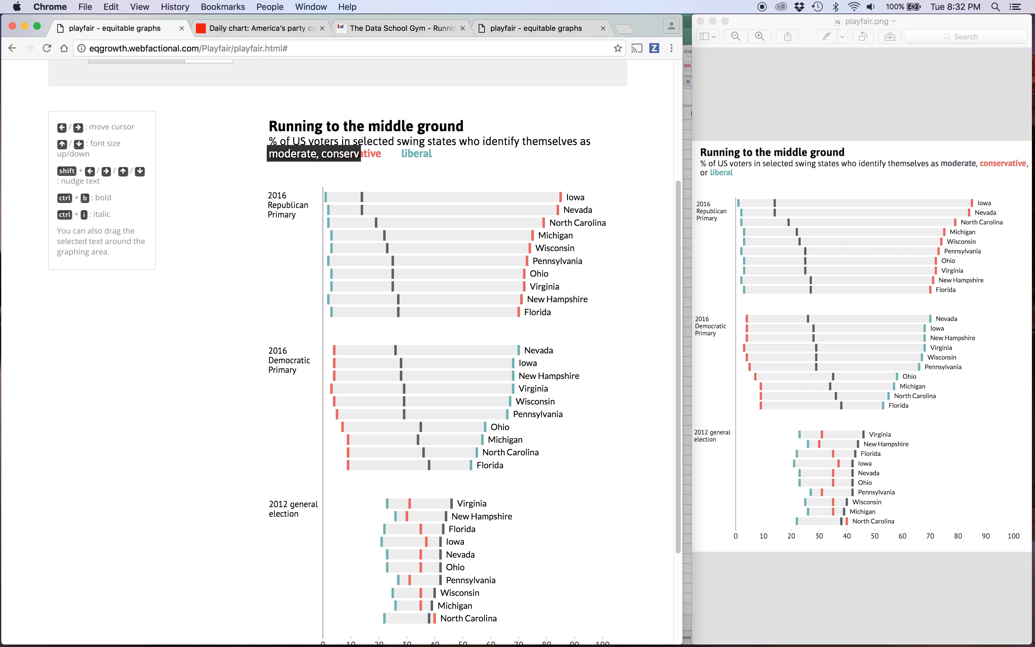
key("Left")
key("Left")
key("Left")
key("Left")
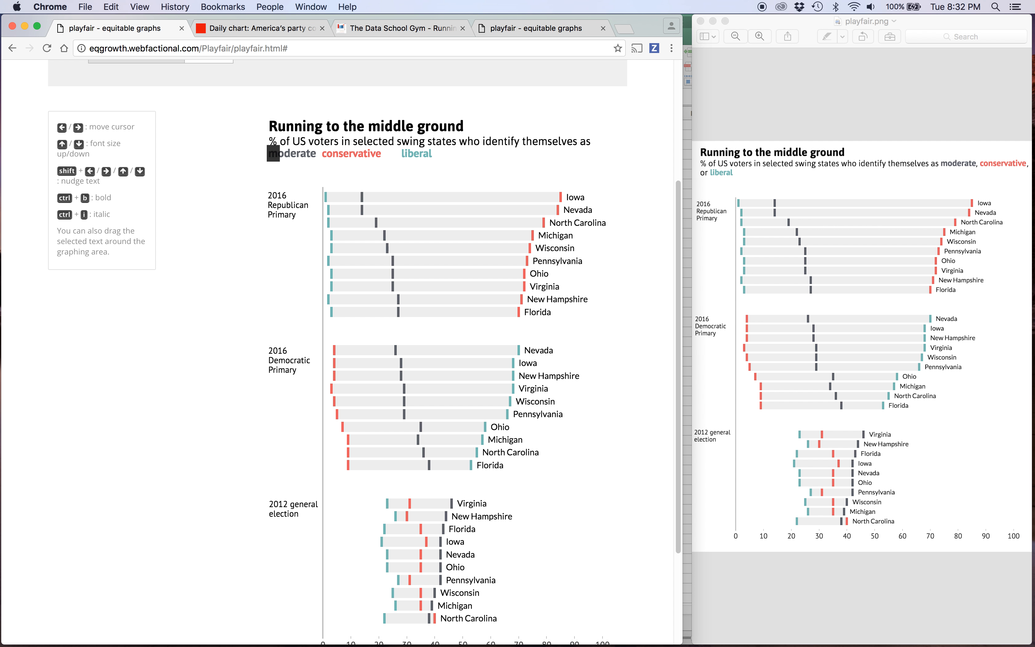
key("Left")
Refill the subtitle's second line with spaces under the coloured words, a comma after moderate and after conservative, and "or" before liberal.
key("Right")
key("Right")
key("Right")
key("Right")
key("Right")
key("Right")
key("Right")
key("Right")
key("Right")
key("Right")
key("Right")
key("Right")
key("Right")
key("Right")
key("Right")
key("Right")
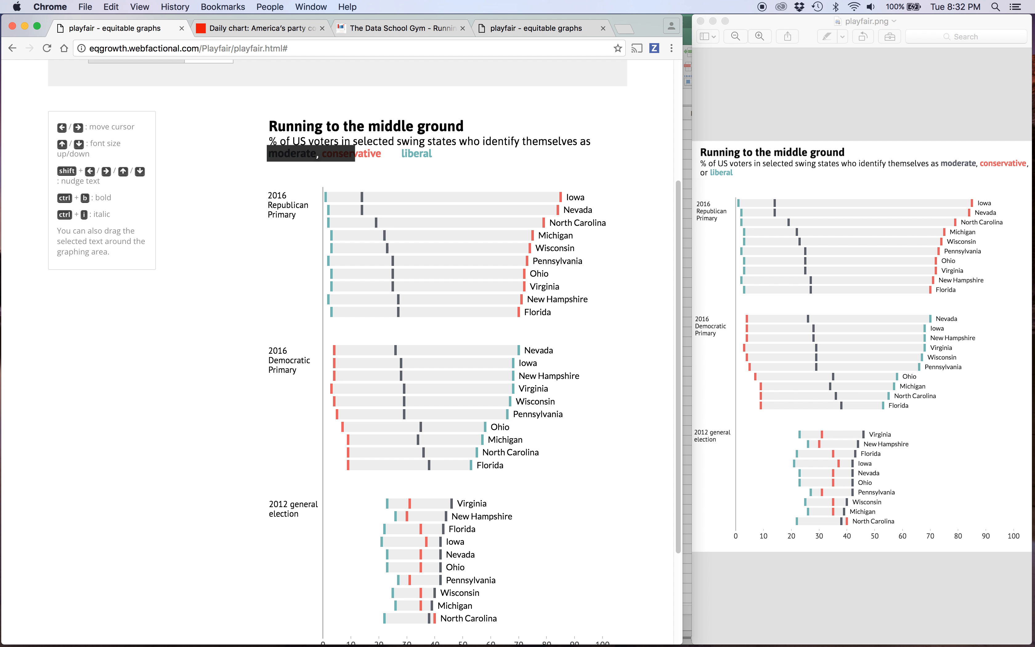
key("Right")
key("Right")
key("Right")
key("Right")
key("Right")
key("Right")
key("Right")
key("Right")
key("Right")
key("Right")
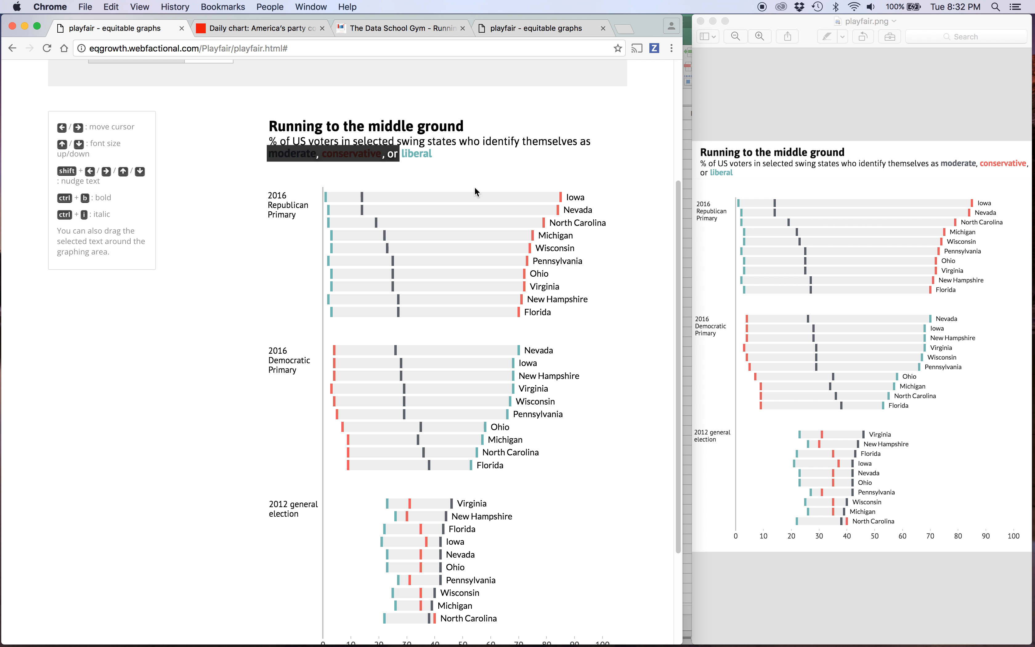
left_click(417, 181)
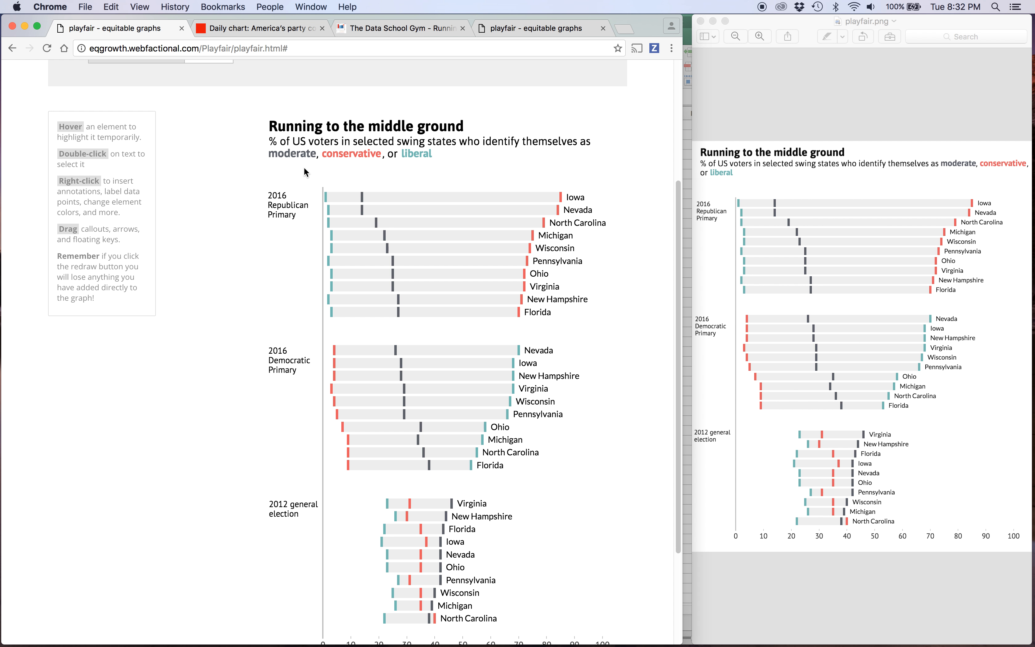
scroll(488, 339, "down", 3)
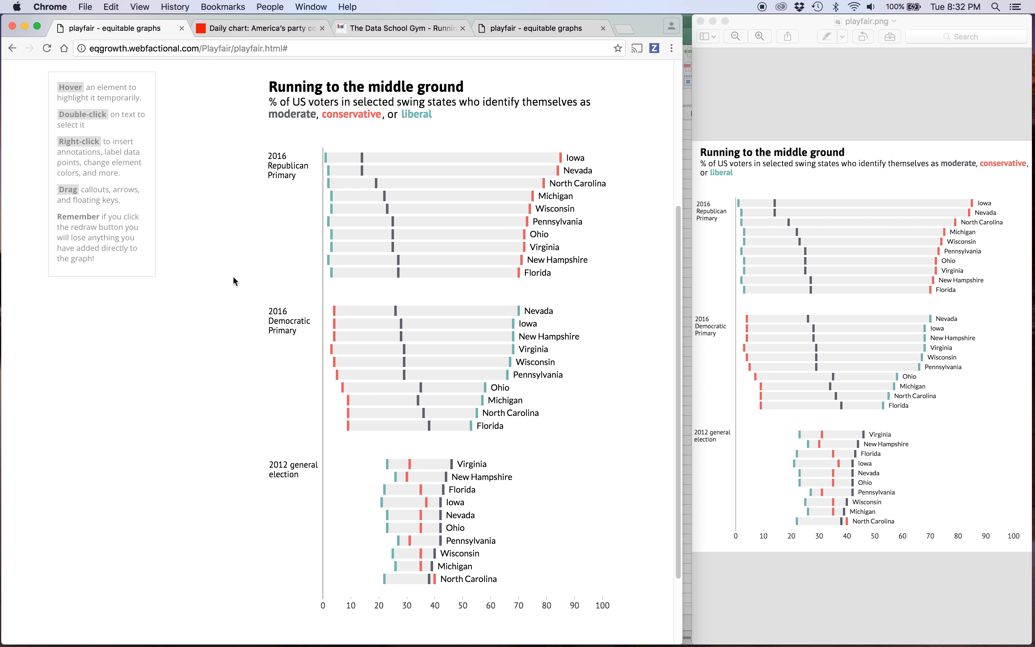
scroll(233, 276, "up", 5)
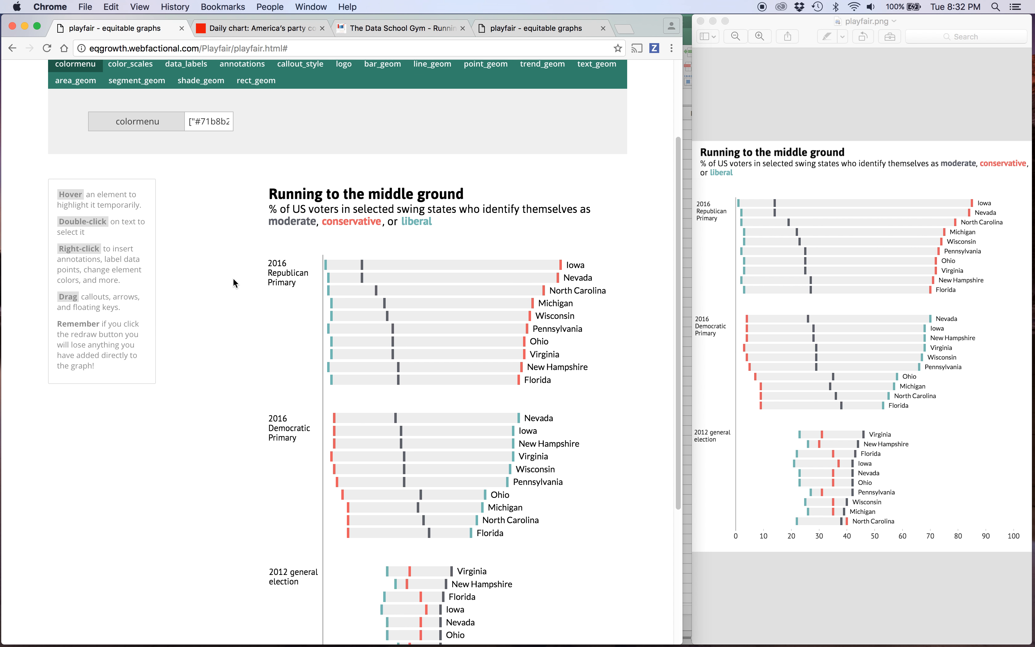
scroll(232, 277, "down", 5)
scroll(237, 182, "down", 3)
scroll(238, 183, "up", 8)
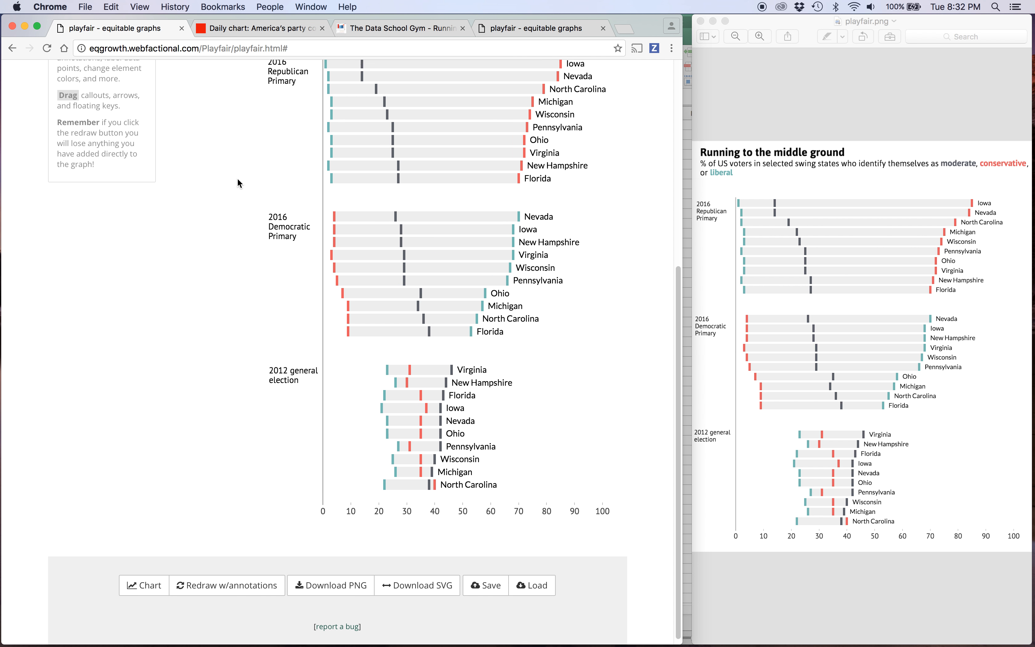